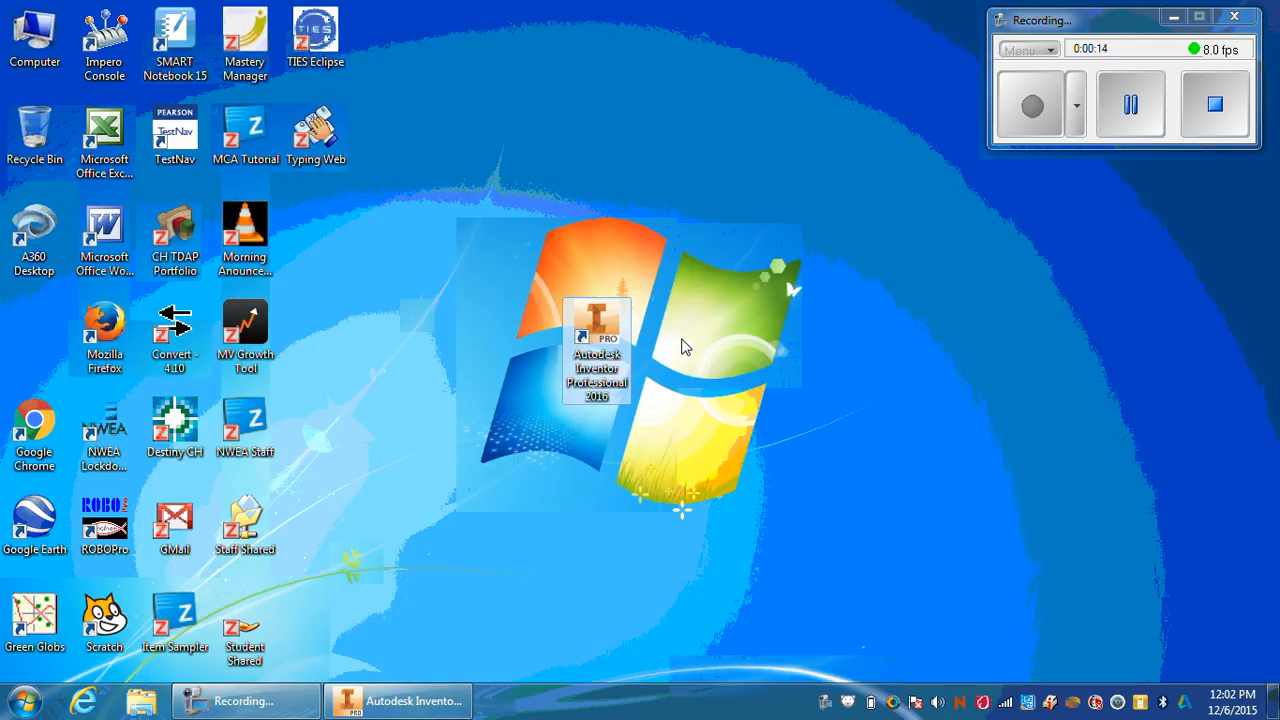
# Tidy the Inventor shortcut into the desktop icon grid, then switch to Autodesk Inventor and create a new part
pyautogui.moveTo(614, 332); pyautogui.dragTo(30, 330)
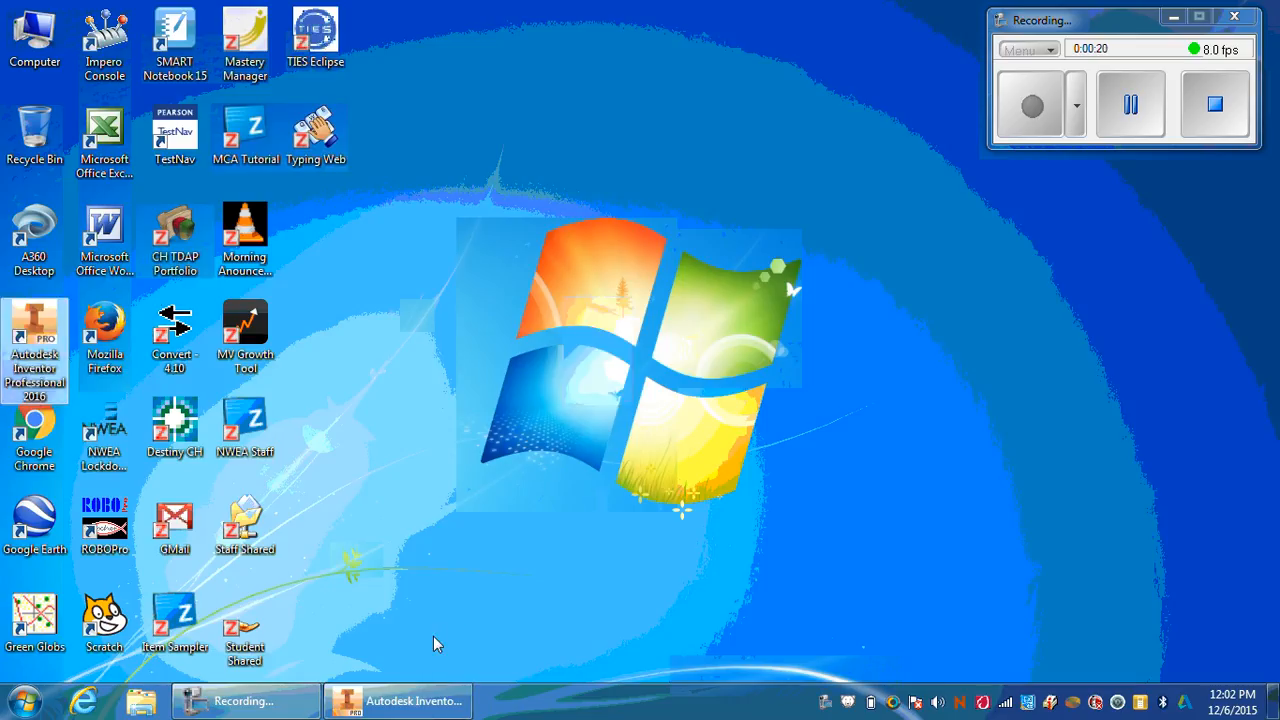
pyautogui.click(398, 702)
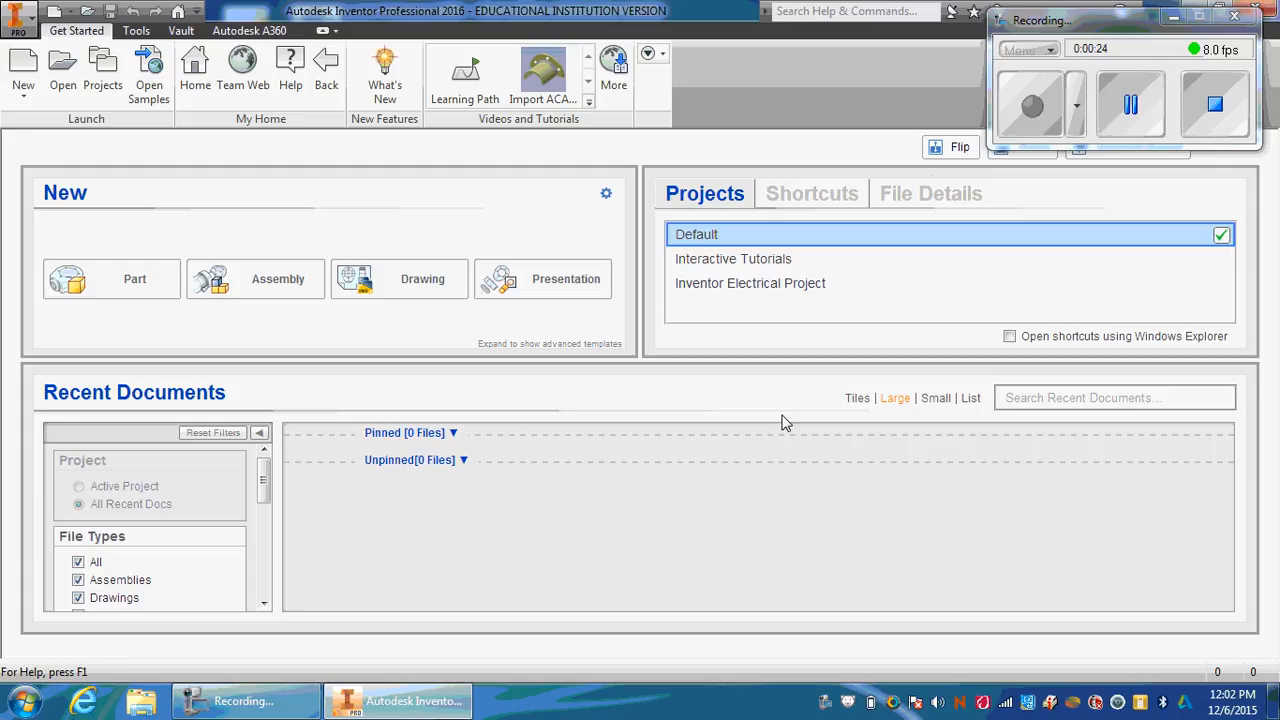
pyautogui.click(1173, 17)
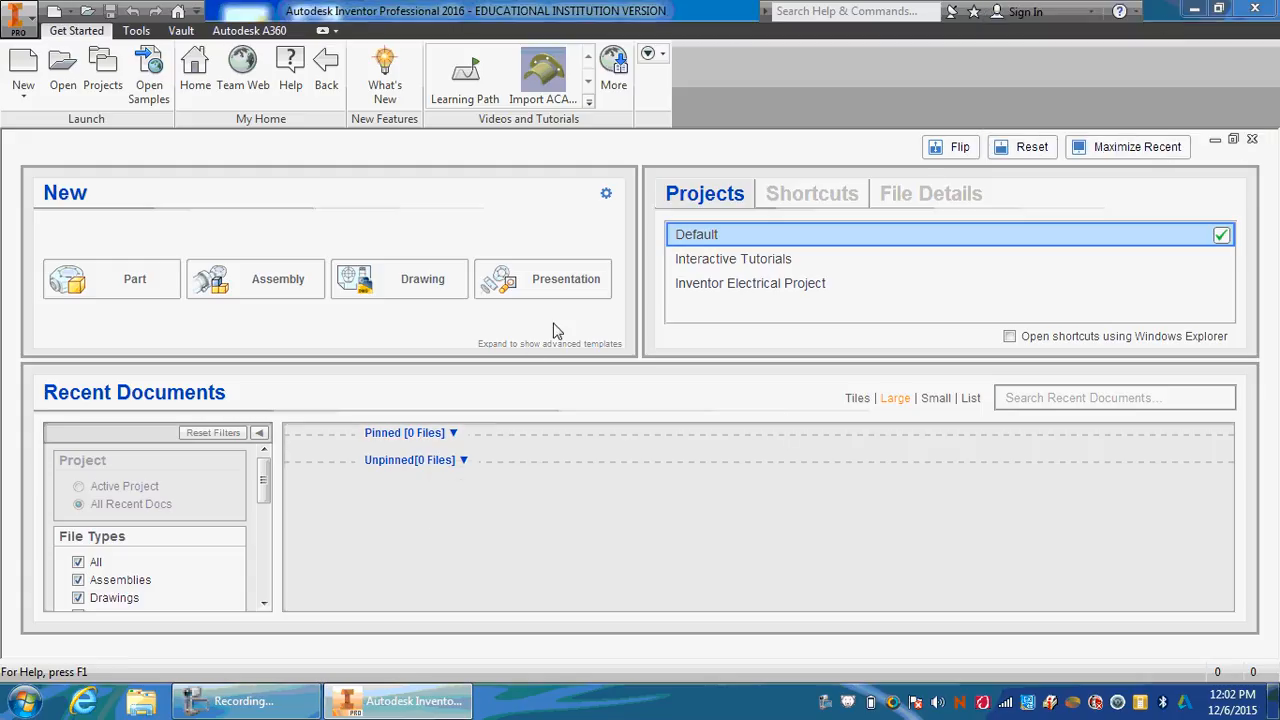
pyautogui.click(112, 287)
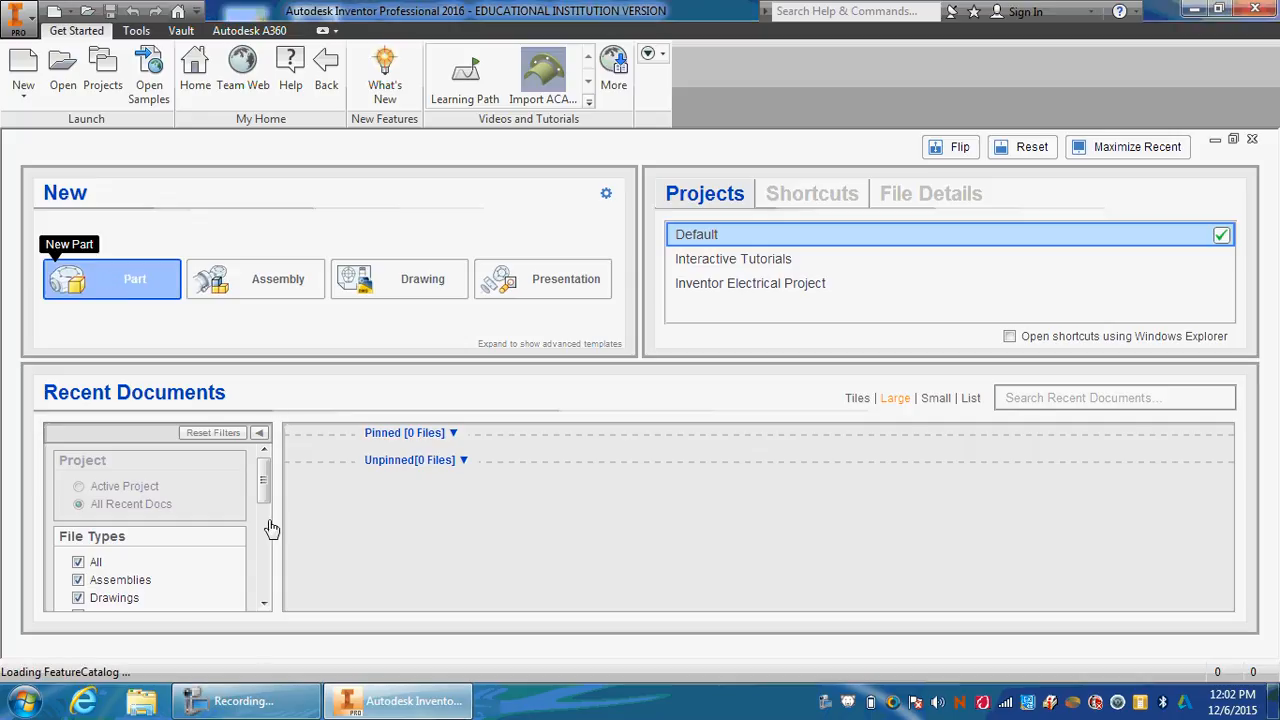
pyautogui.click(240, 714)
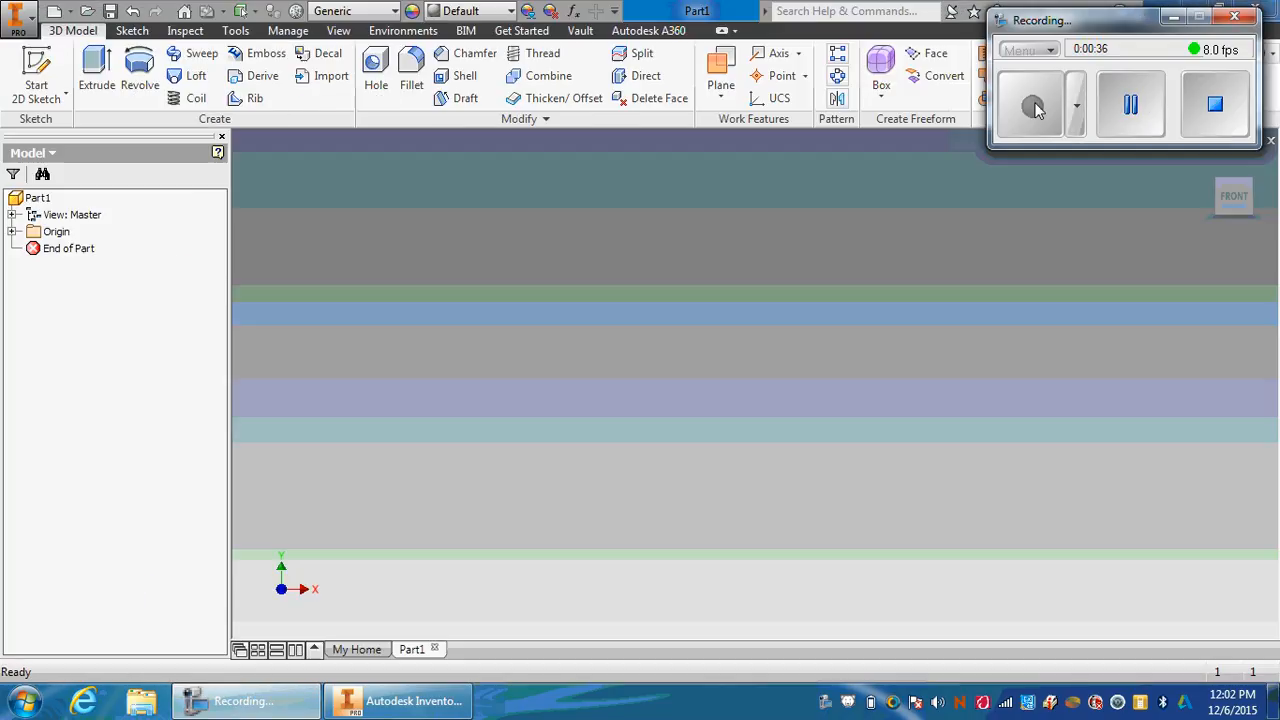
pyautogui.click(1173, 18)
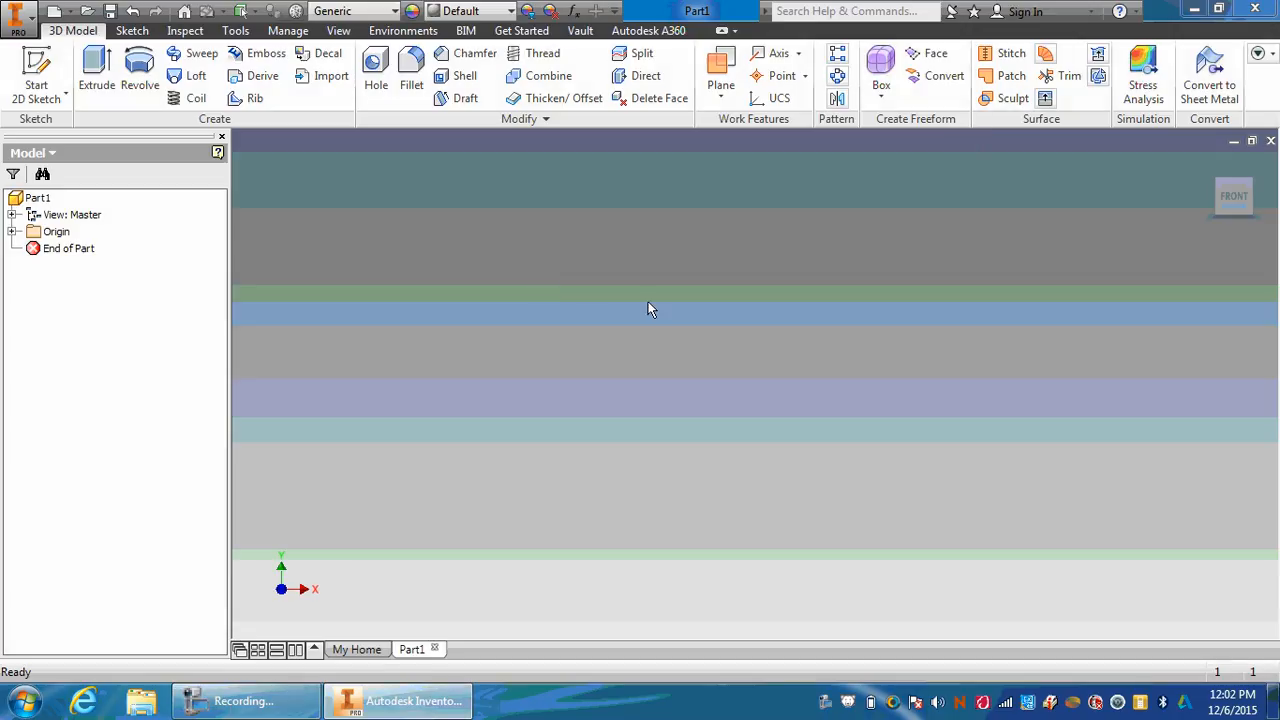
# Start a 2D sketch on the front-facing XY plane and draw a two-point rectangle about 1.3 in wide around the origin
pyautogui.click(36, 68)
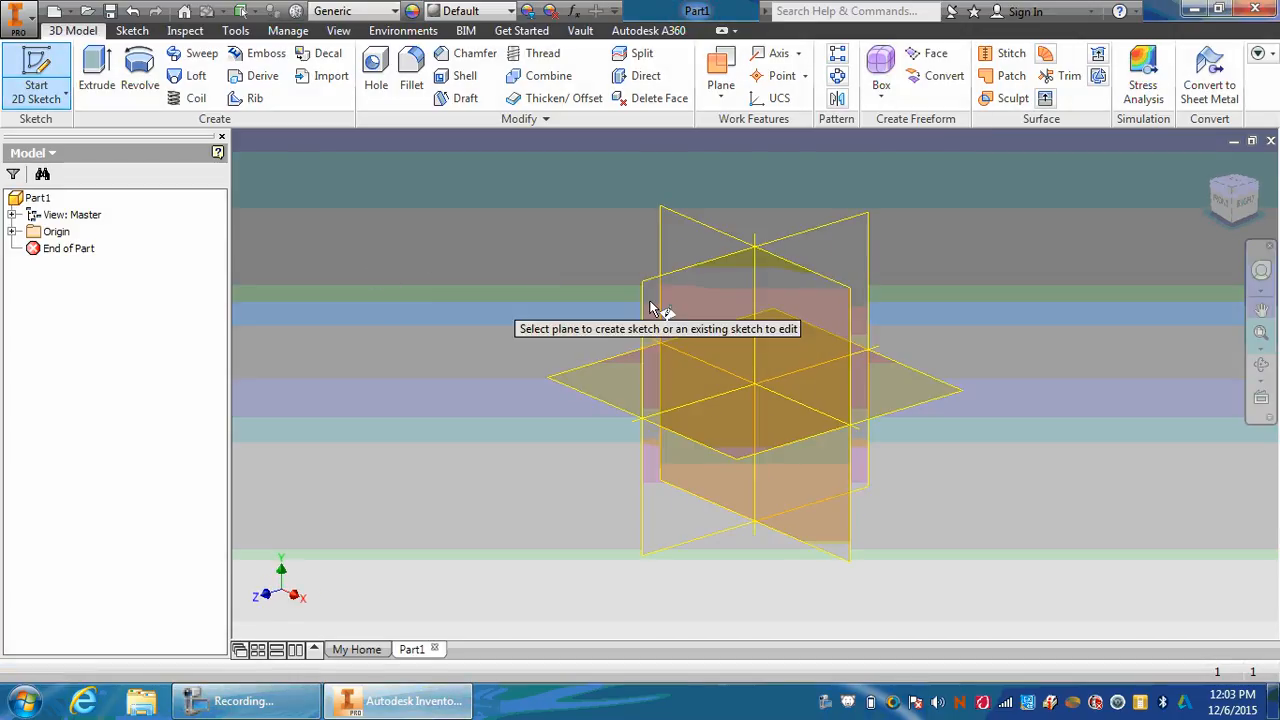
pyautogui.click(818, 305)
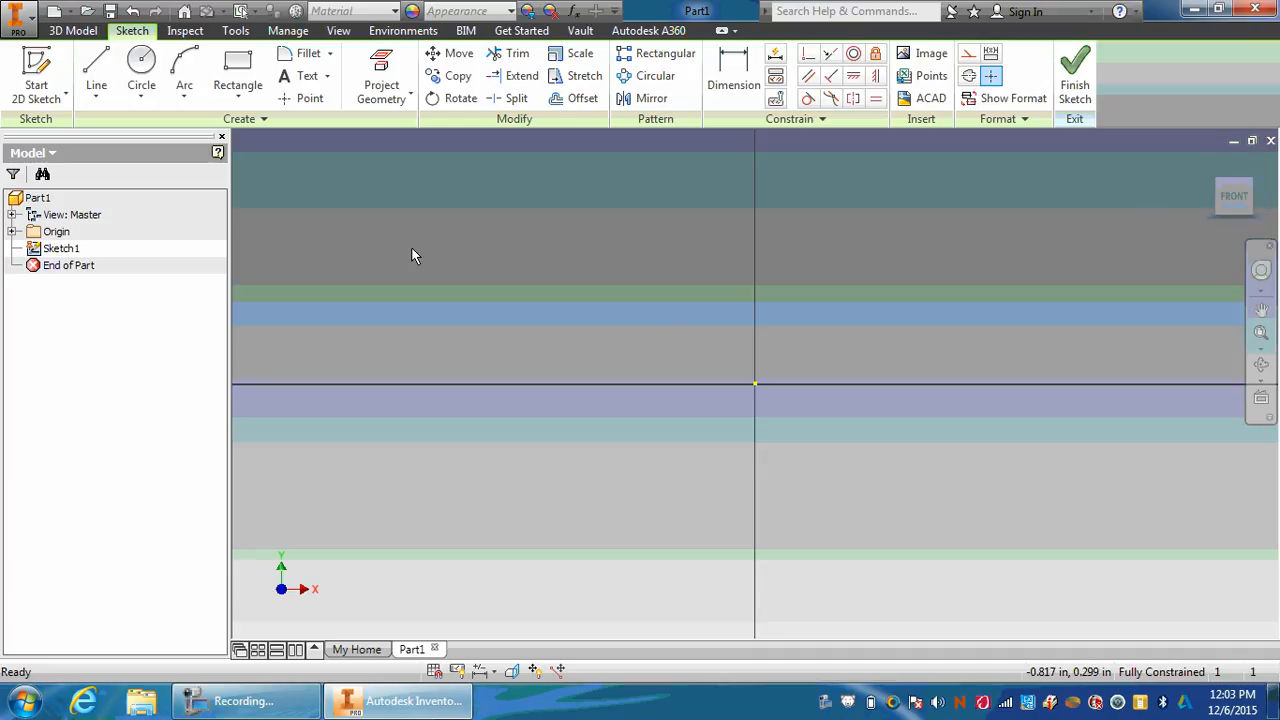
pyautogui.click(253, 75)
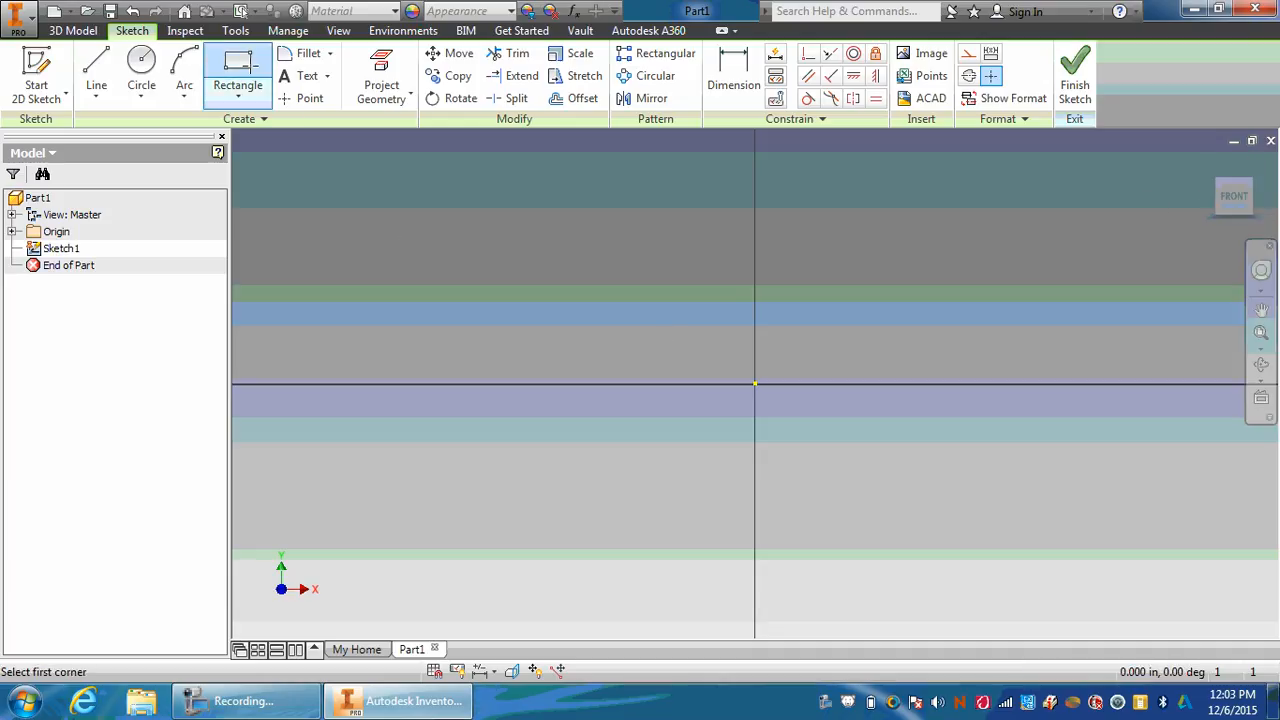
pyautogui.click(506, 233)
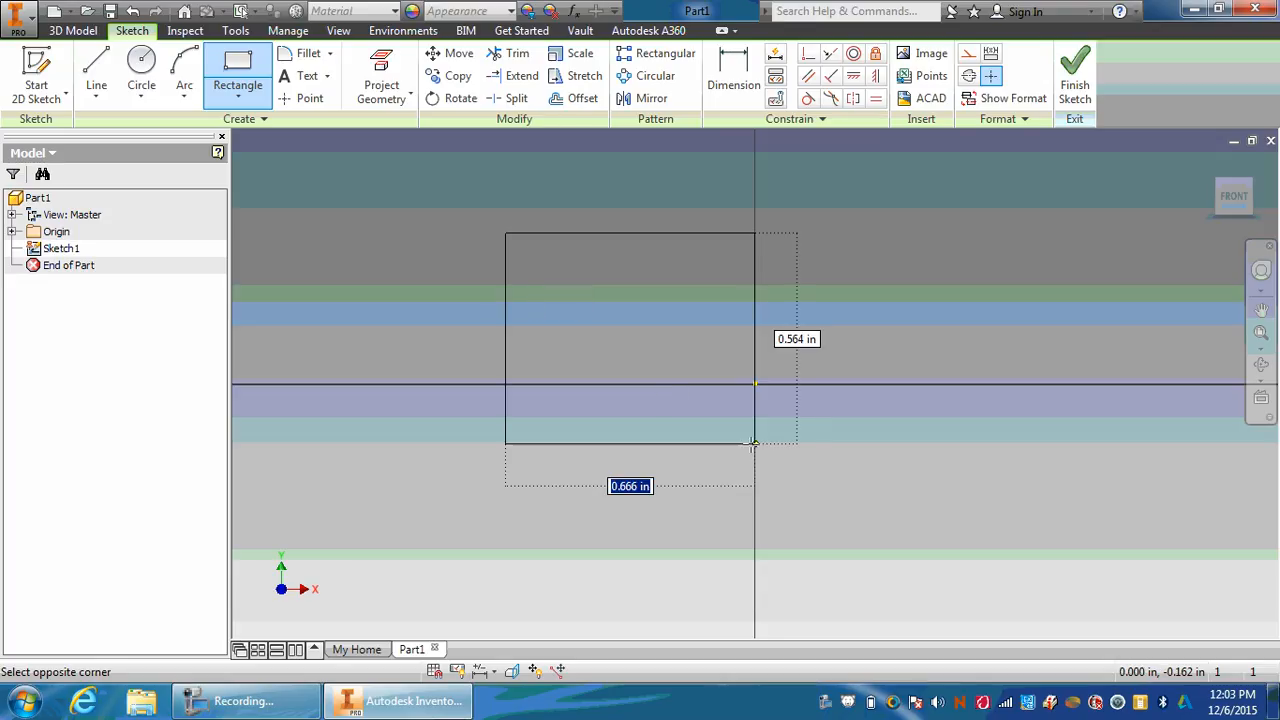
pyautogui.click(991, 562)
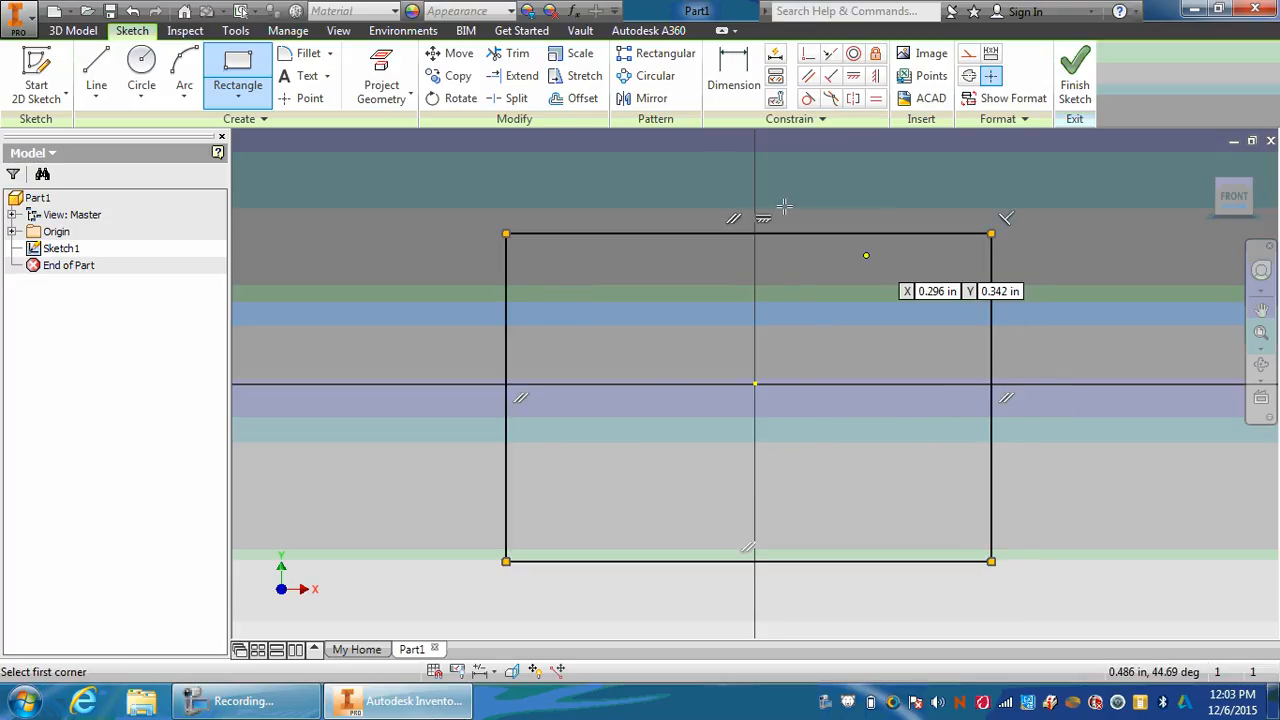
# Dimension the rectangle's top edge to 5 in
pyautogui.click(737, 78)
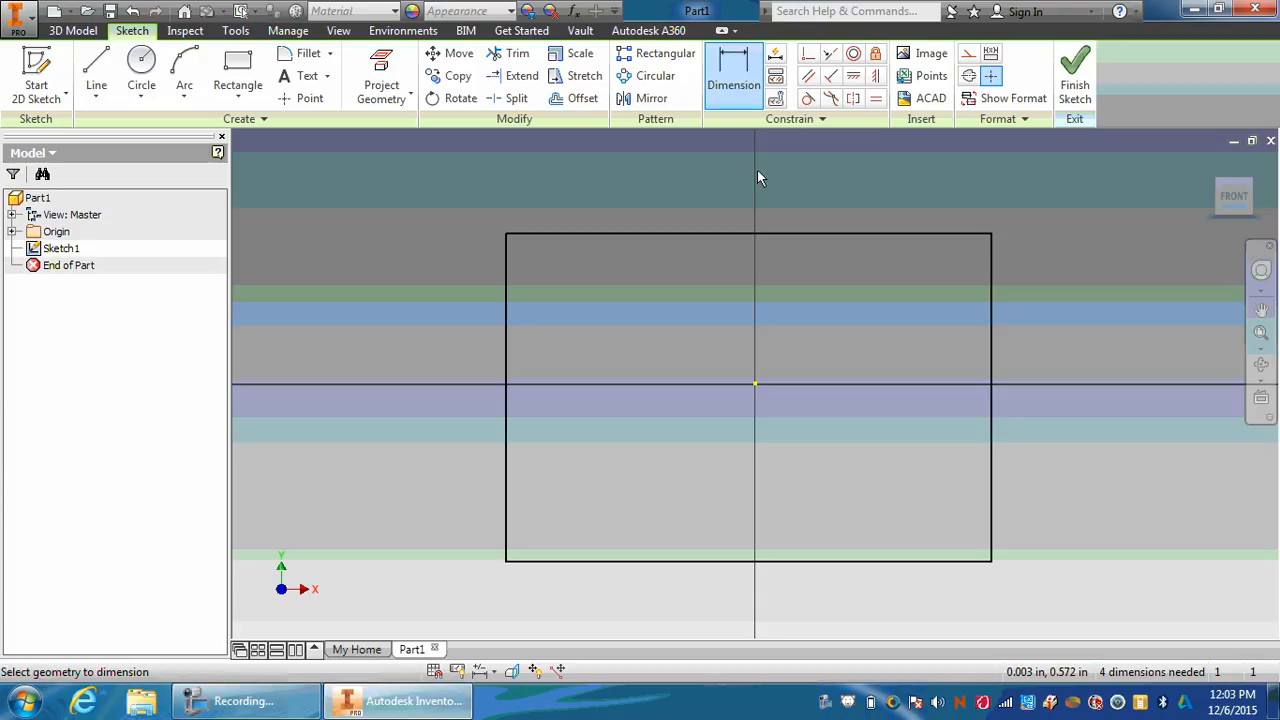
pyautogui.click(752, 236)
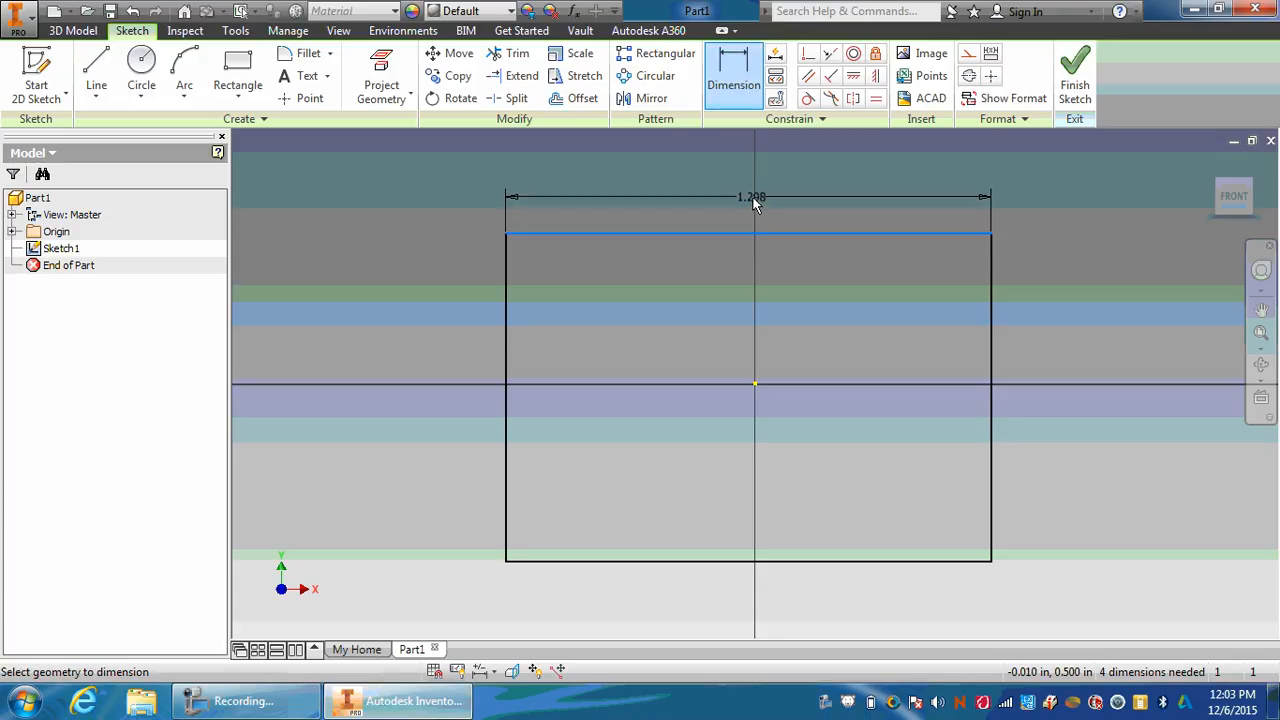
pyautogui.click(747, 178)
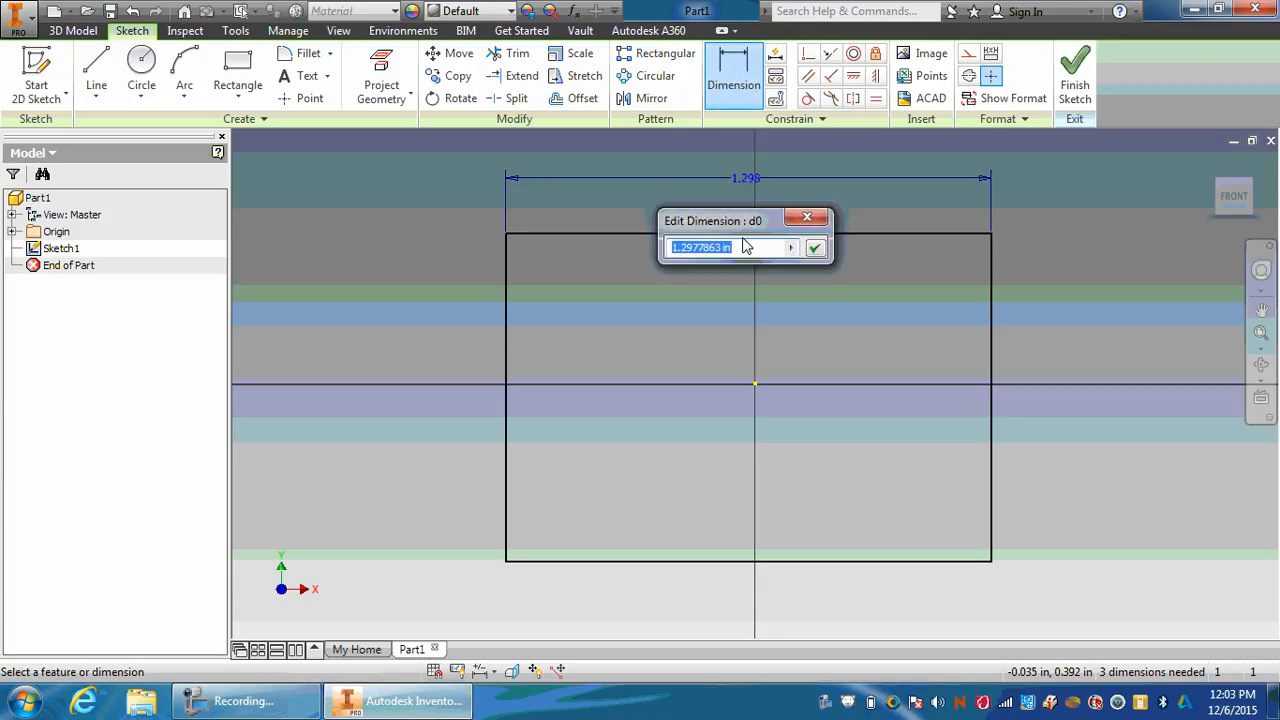
pyautogui.write('5')
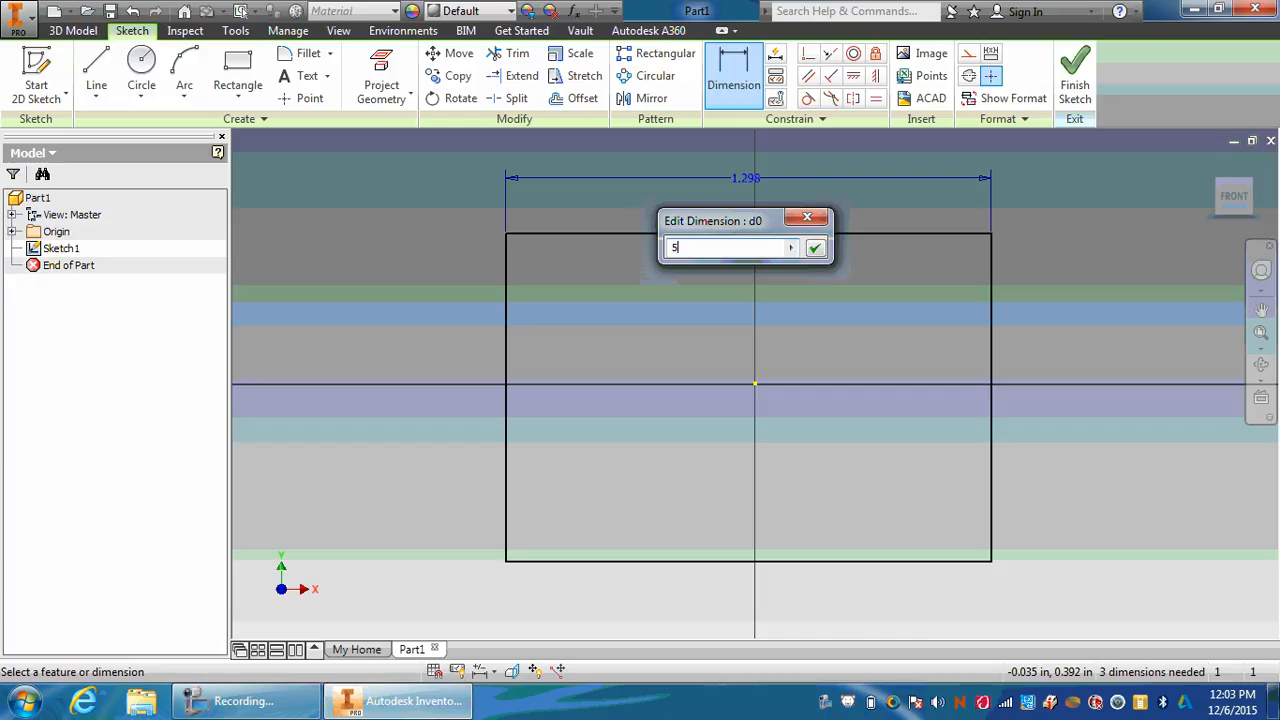
pyautogui.press('Return')
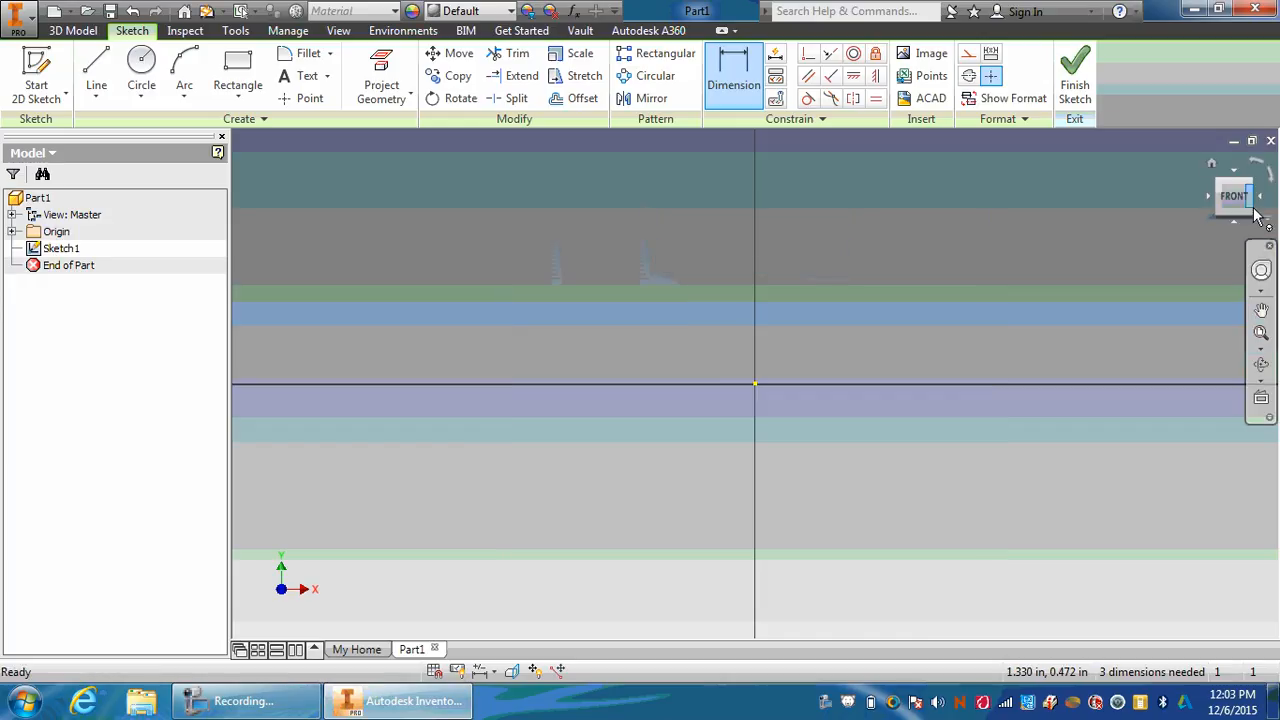
pyautogui.click(1238, 198)
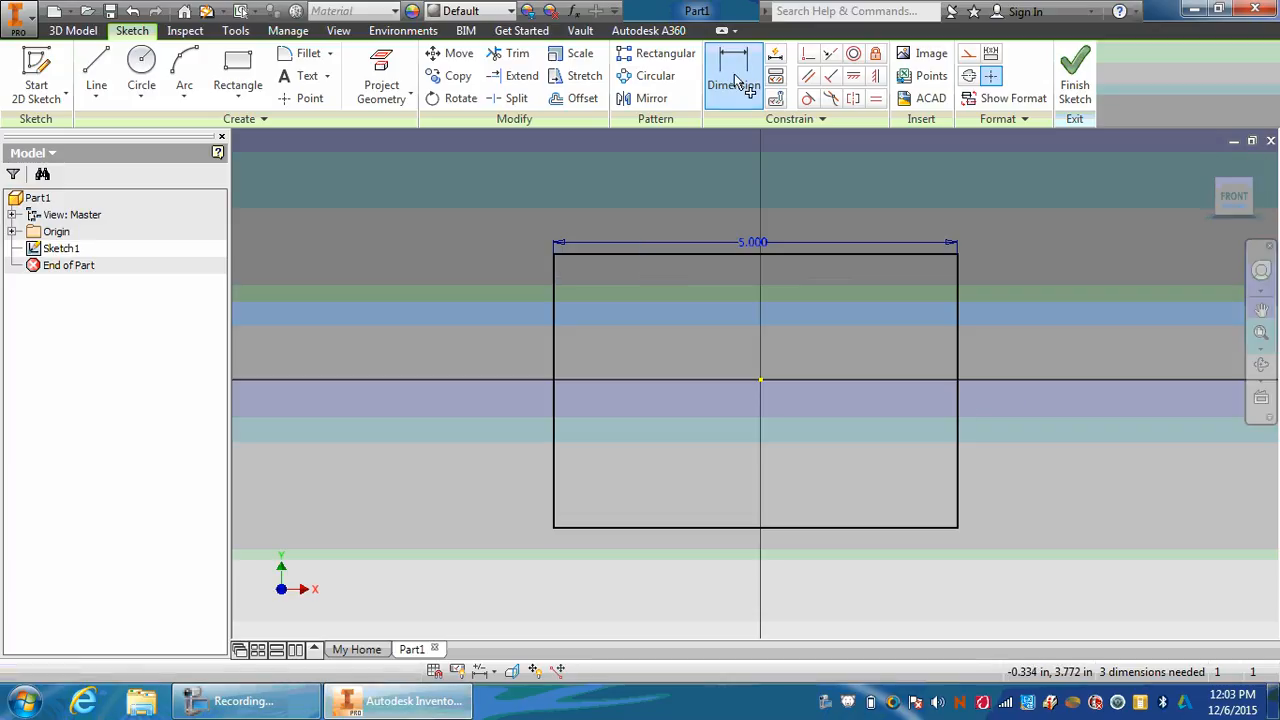
# Dimension the rectangle's right edge to 5 in and move the width dimension farther above the top edge
pyautogui.click(958, 382)
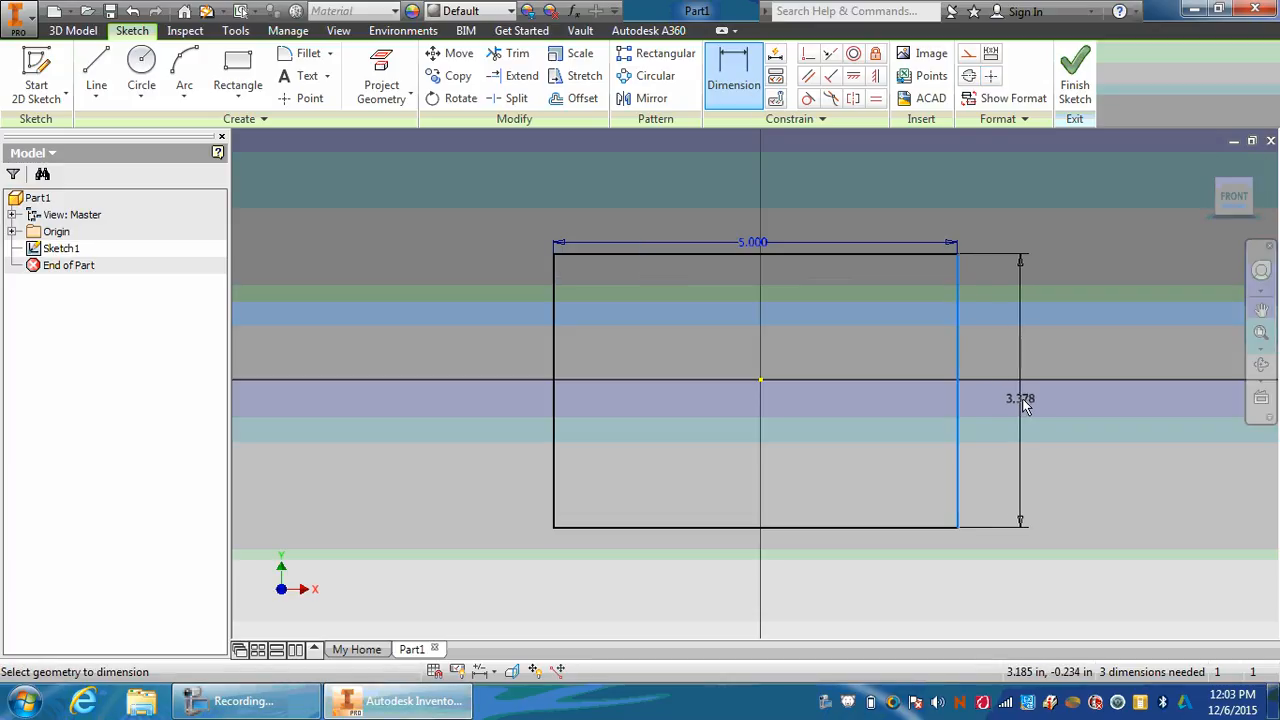
pyautogui.click(1028, 397)
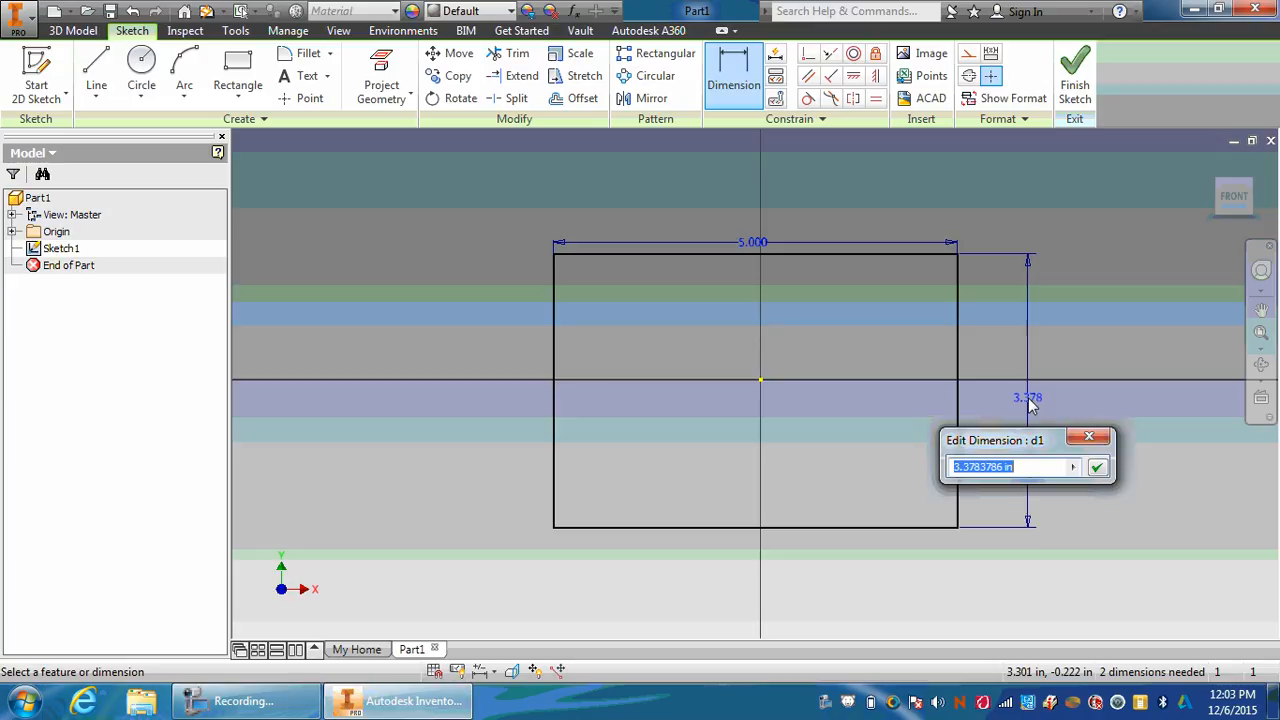
pyautogui.write('5')
pyautogui.press('Return')
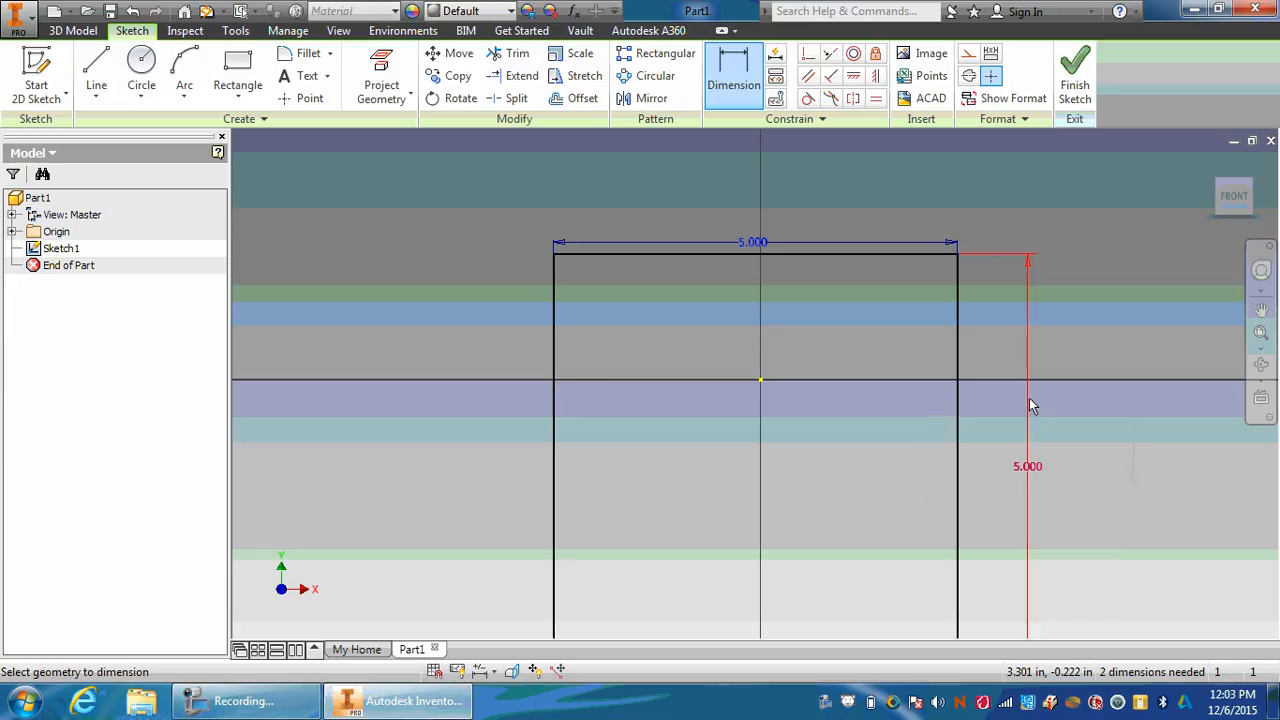
pyautogui.click(1236, 203)
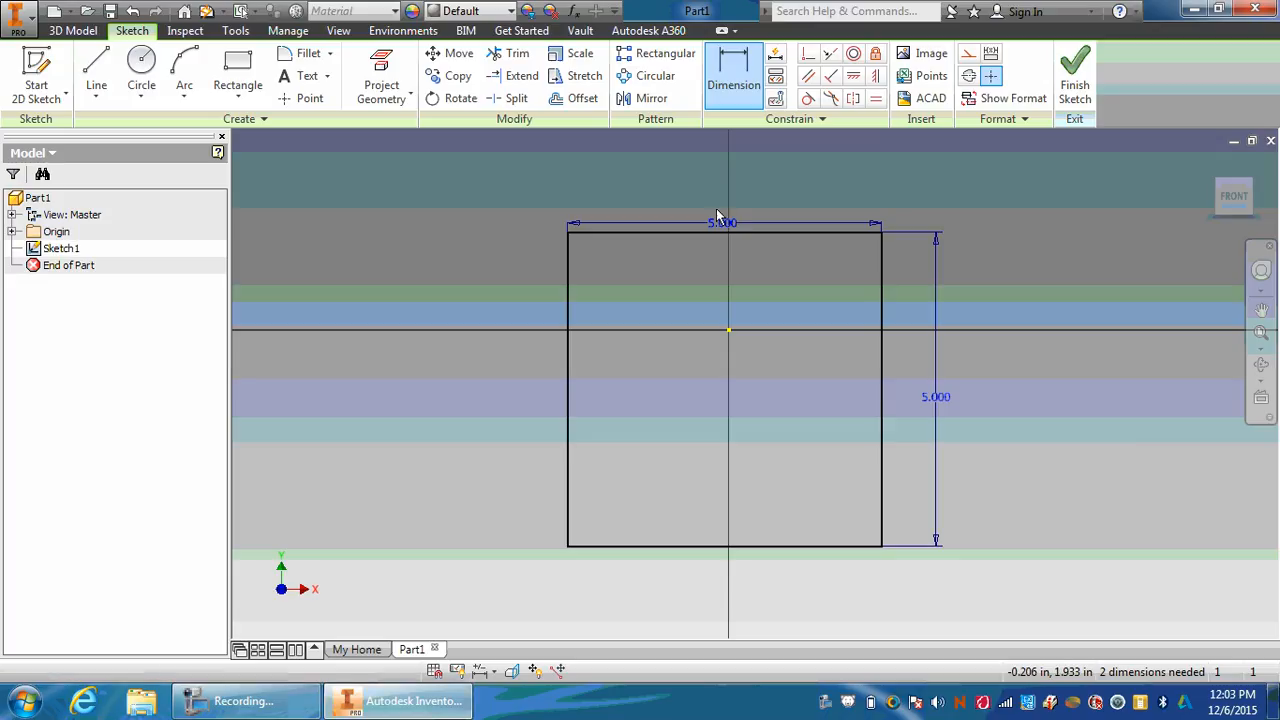
pyautogui.press('Escape')
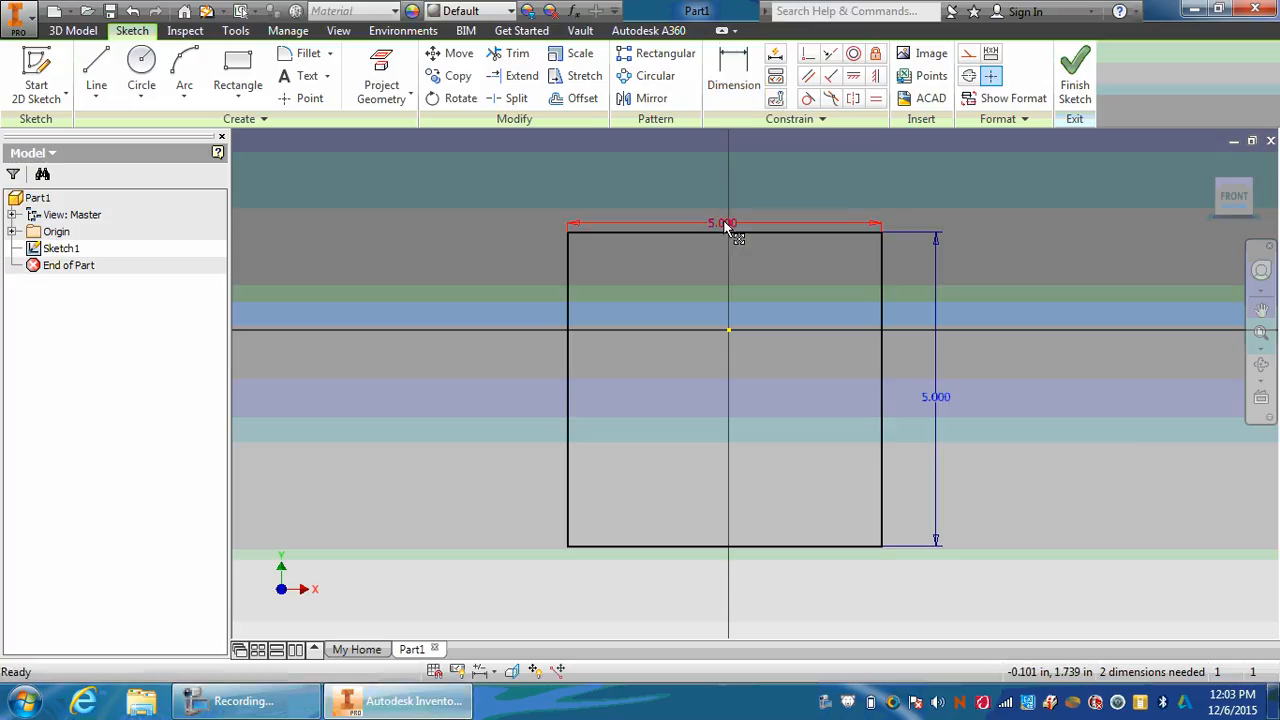
pyautogui.moveTo(727, 227); pyautogui.dragTo(727, 181)
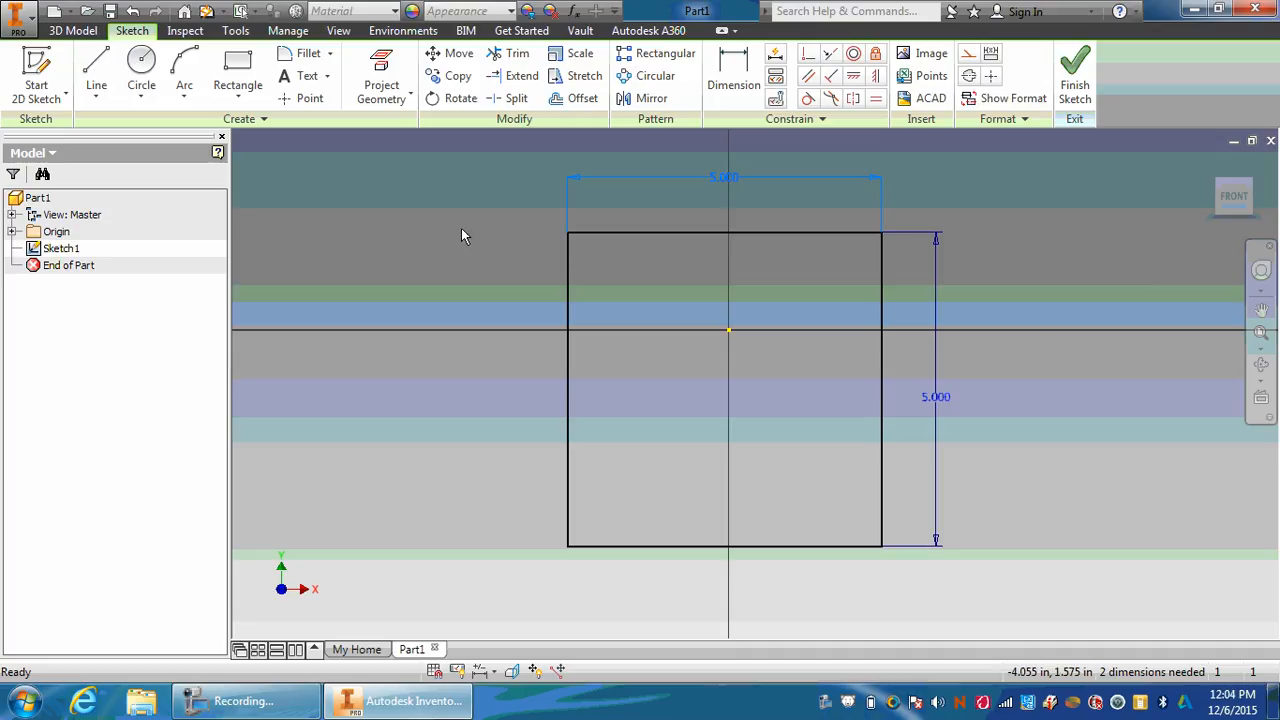
# Extrude the square profile 1 in using Direction 2, away from the front side
pyautogui.click(78, 31)
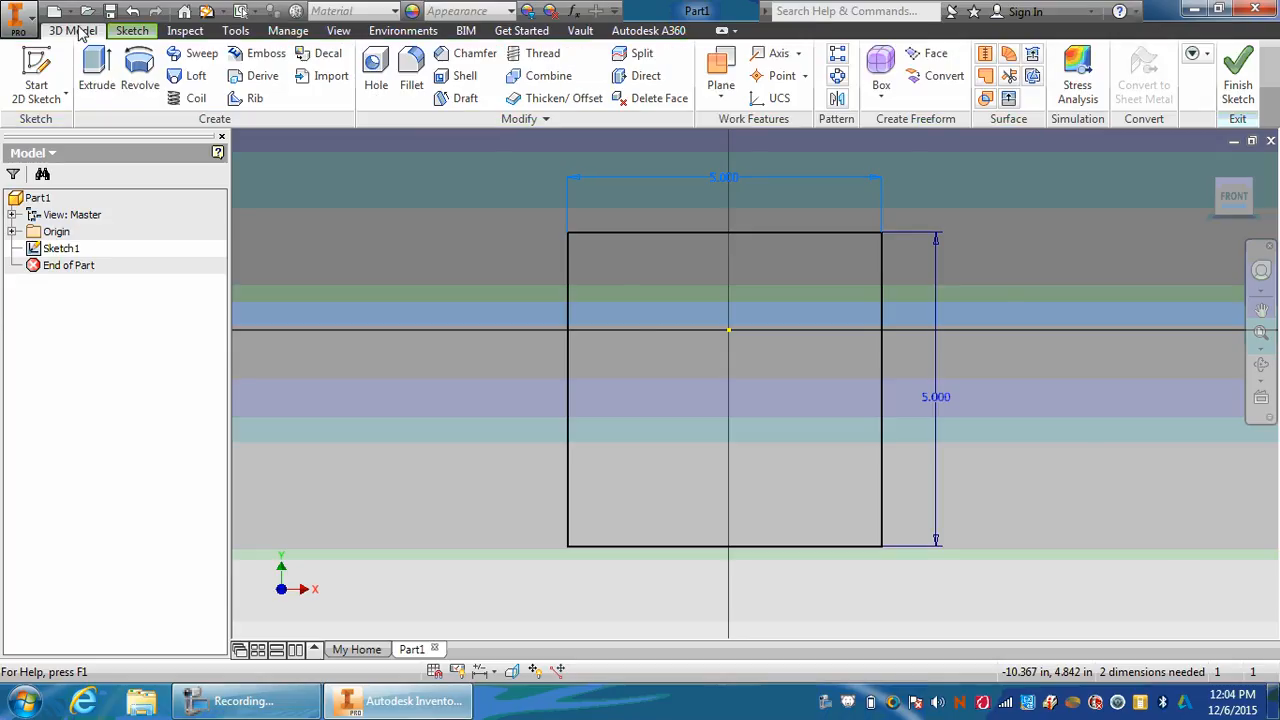
pyautogui.click(96, 70)
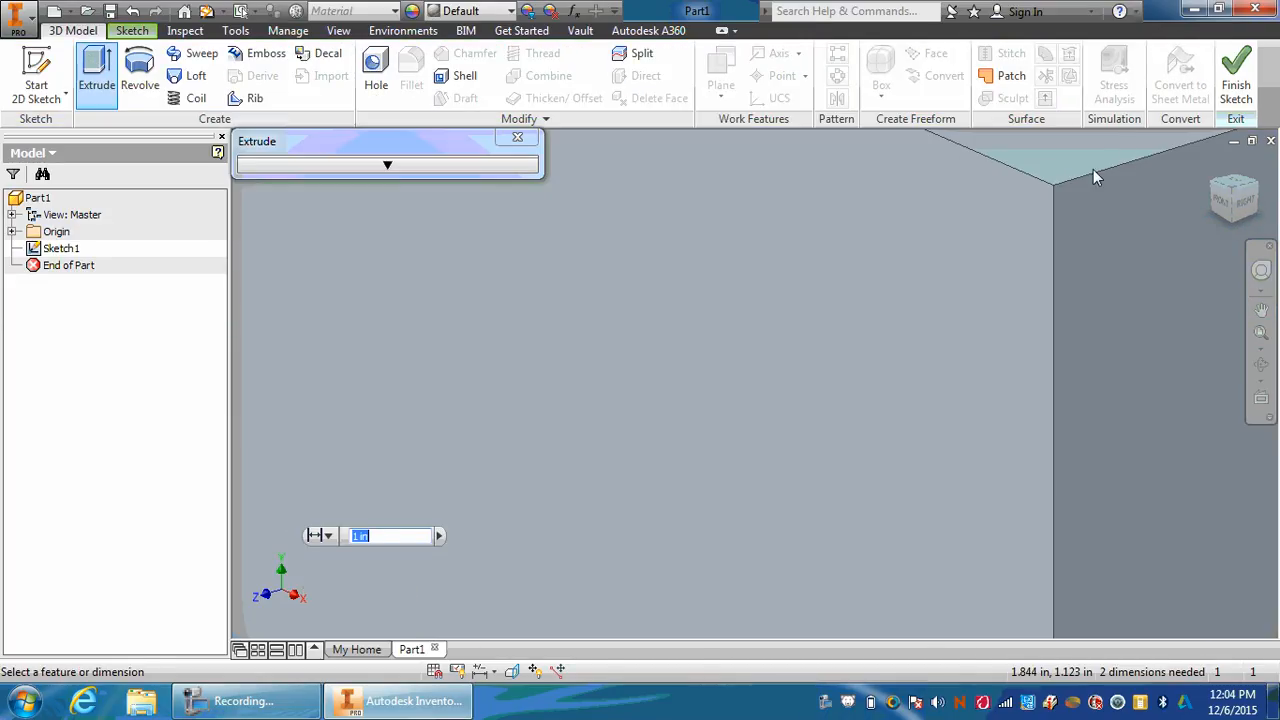
pyautogui.click(388, 167)
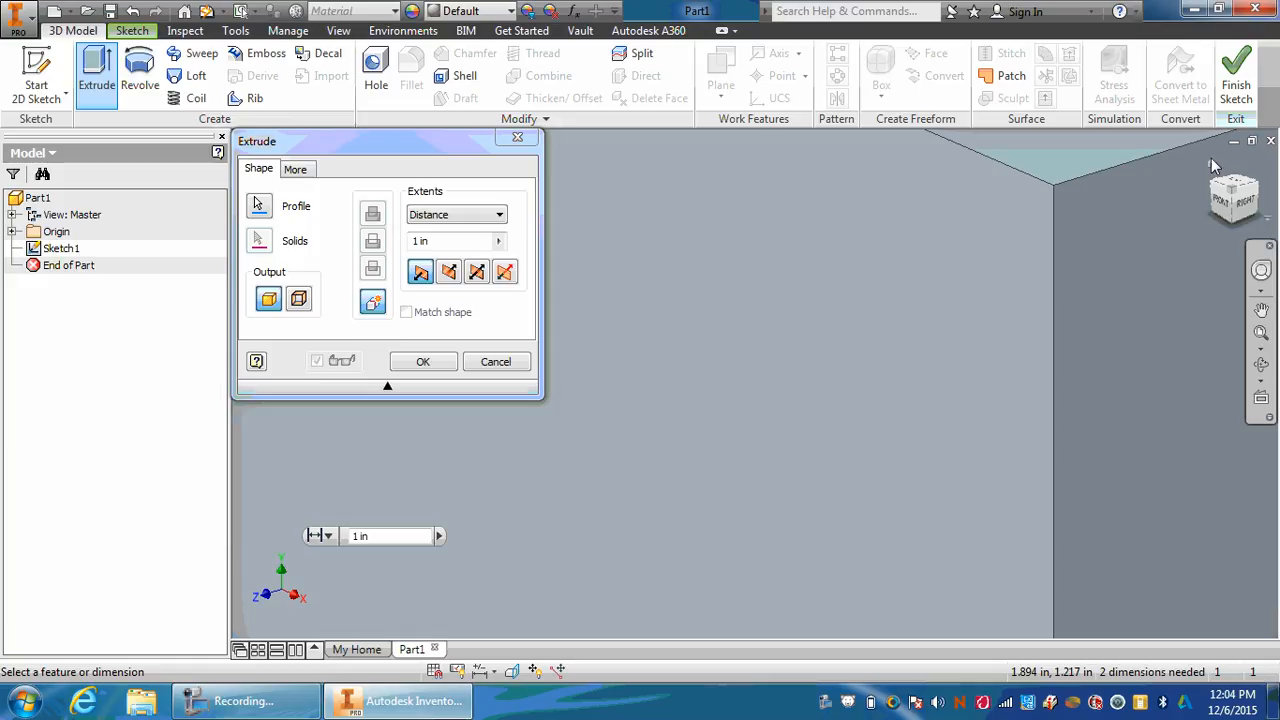
pyautogui.click(1212, 164)
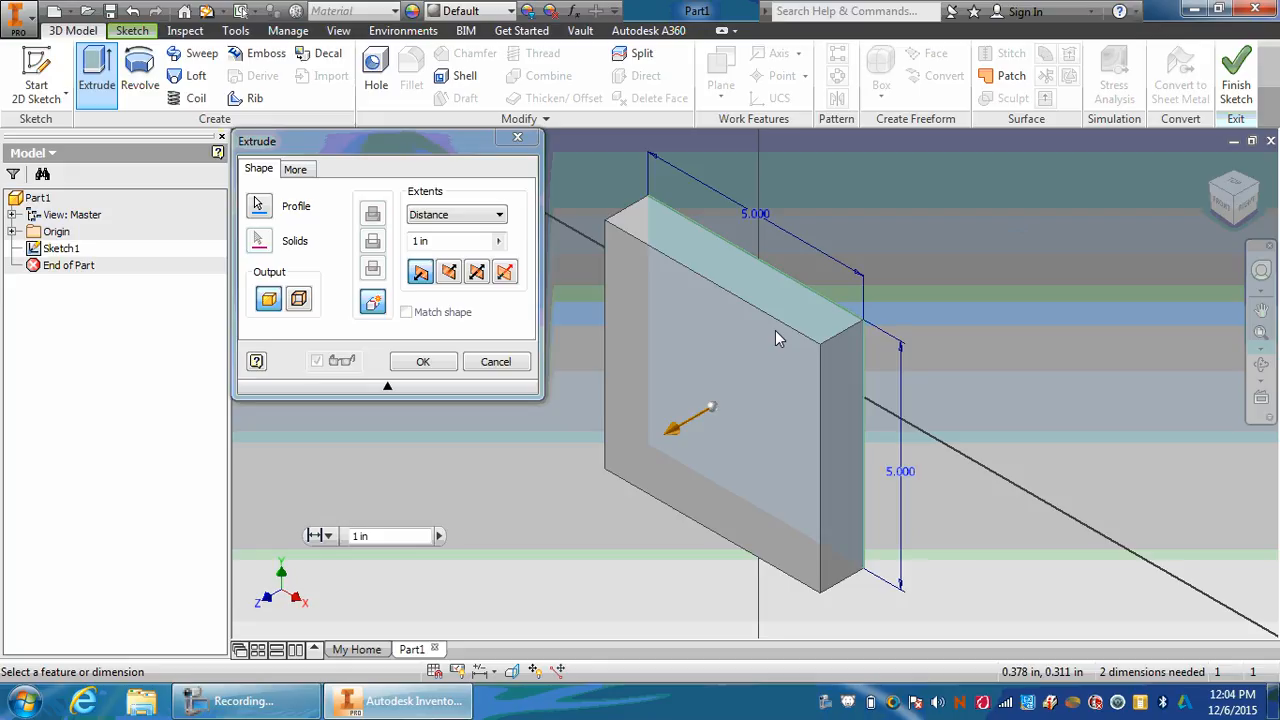
pyautogui.click(449, 274)
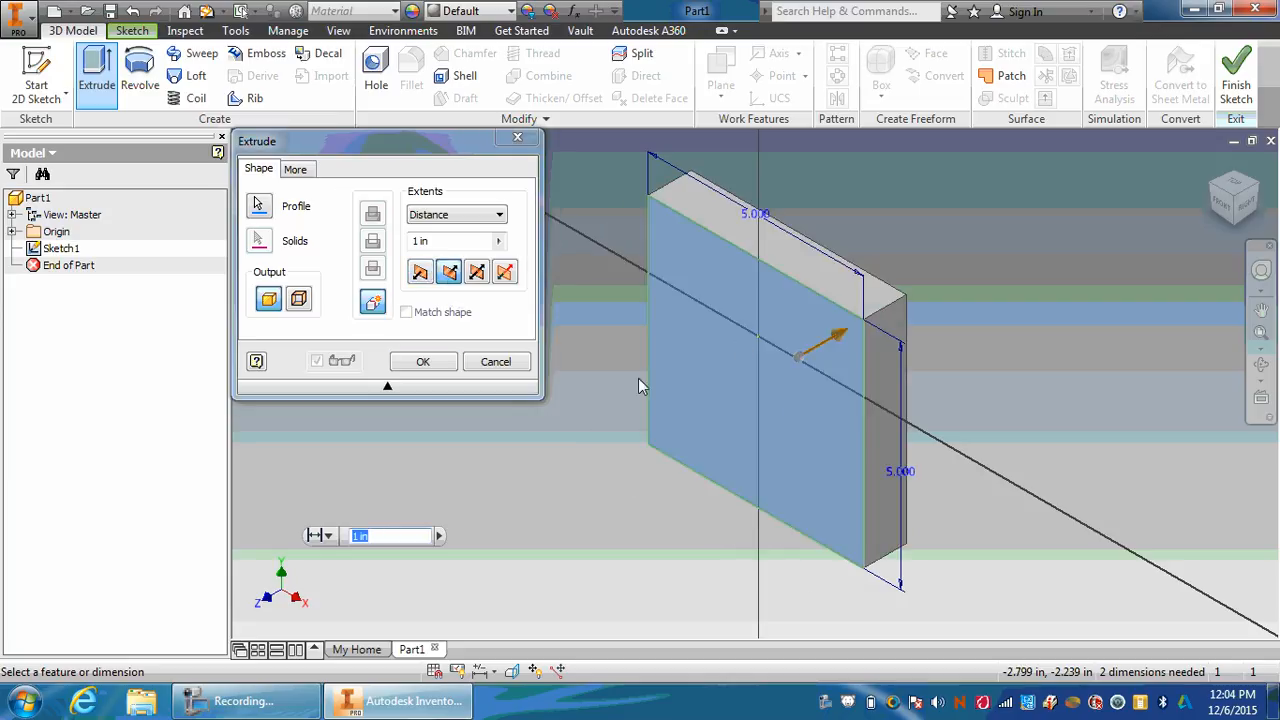
pyautogui.click(421, 362)
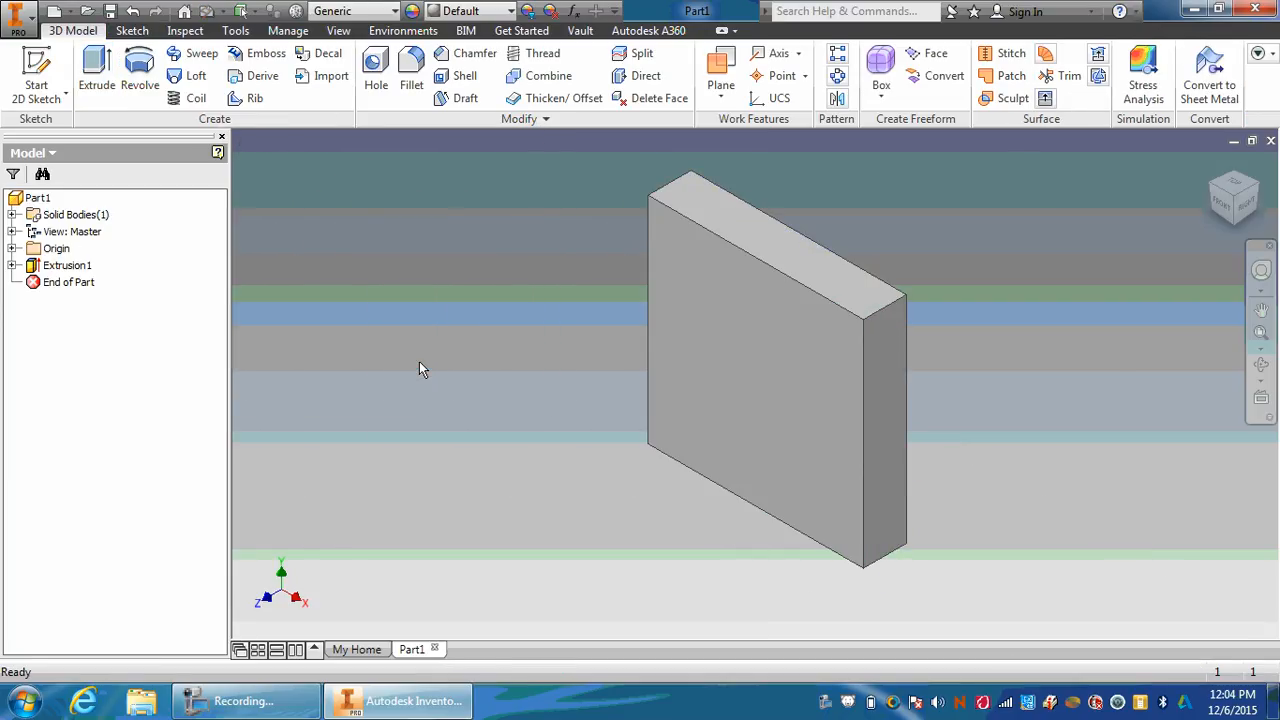
# Turn to the front view and start a new 2D sketch on the block's front face
pyautogui.click(1225, 206)
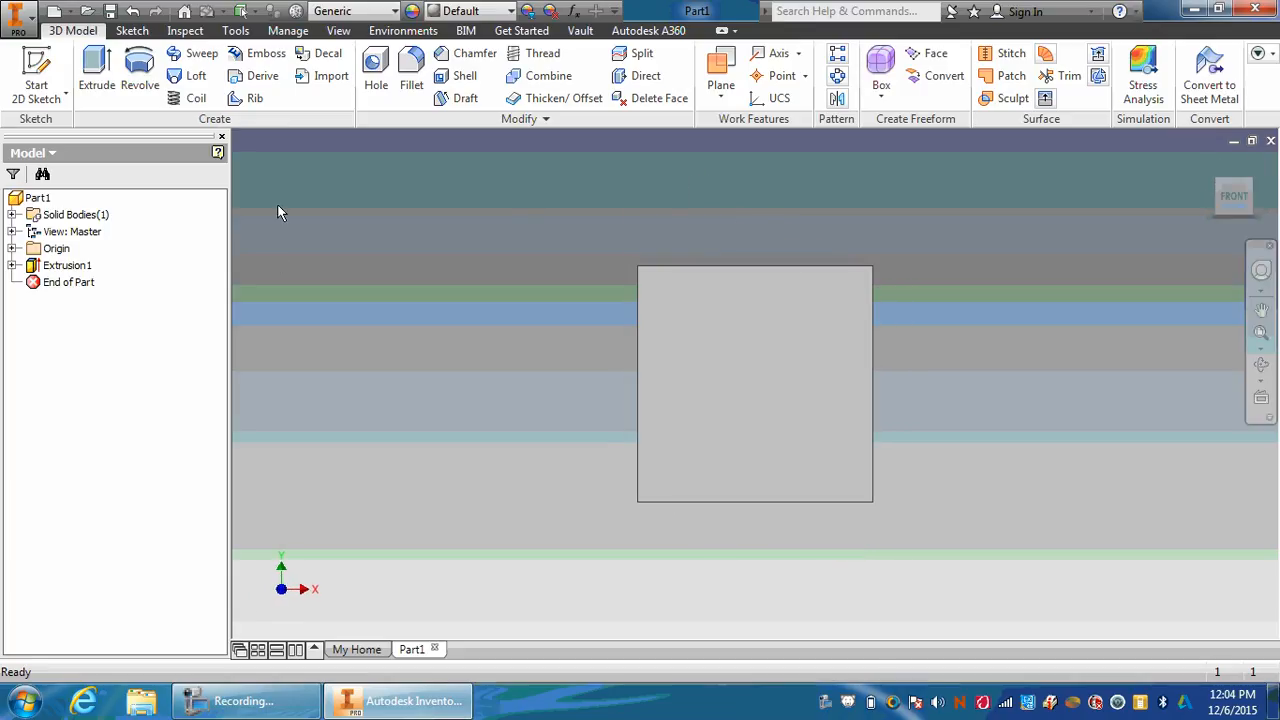
pyautogui.click(37, 64)
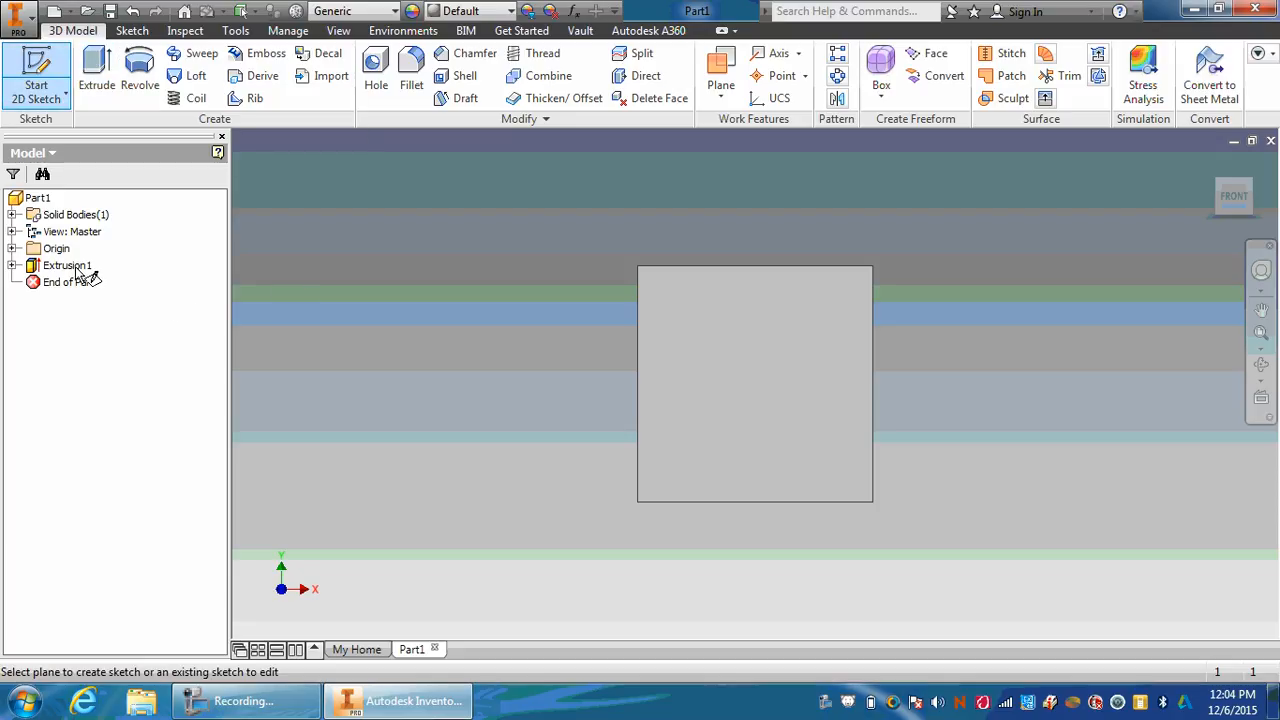
pyautogui.click(13, 266)
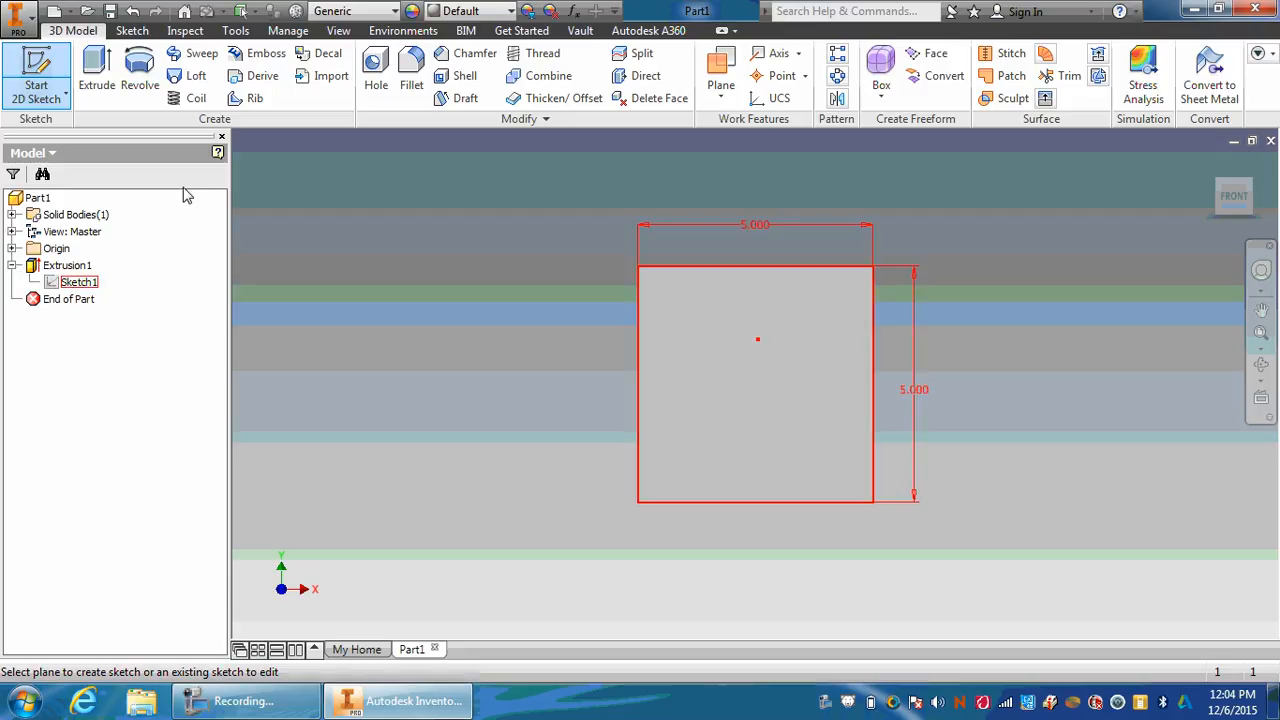
pyautogui.click(40, 57)
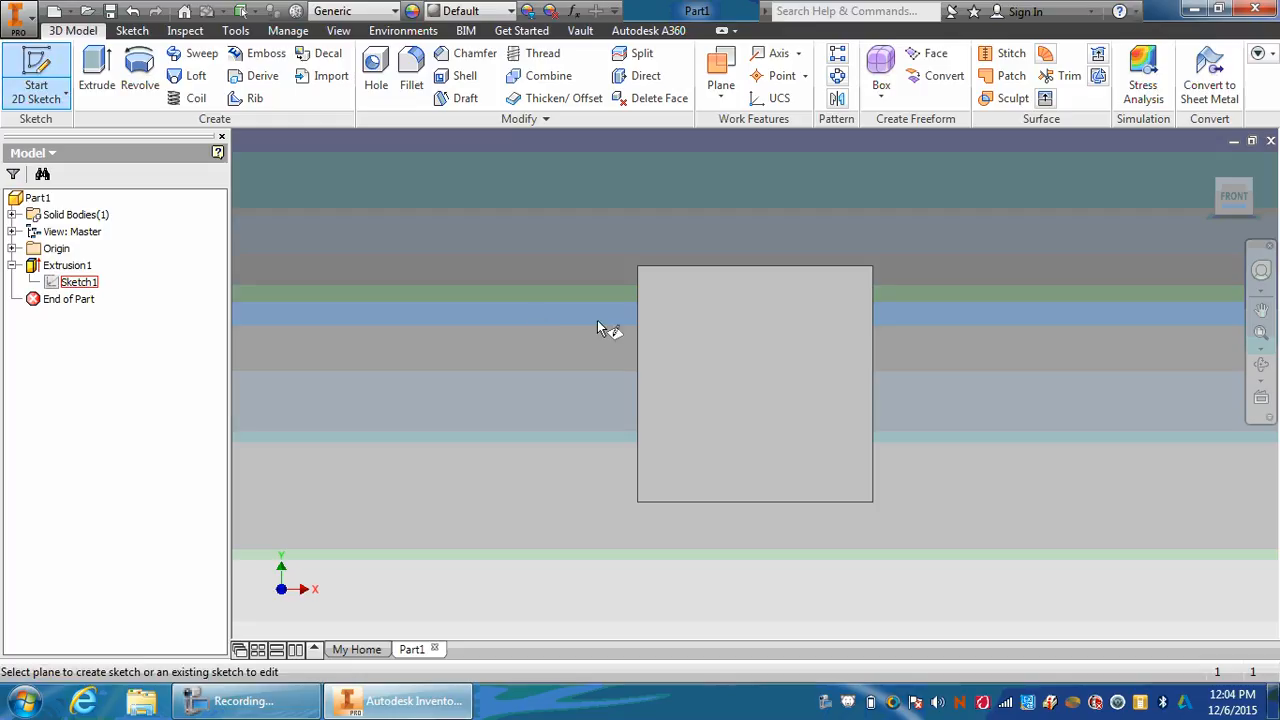
pyautogui.click(741, 342)
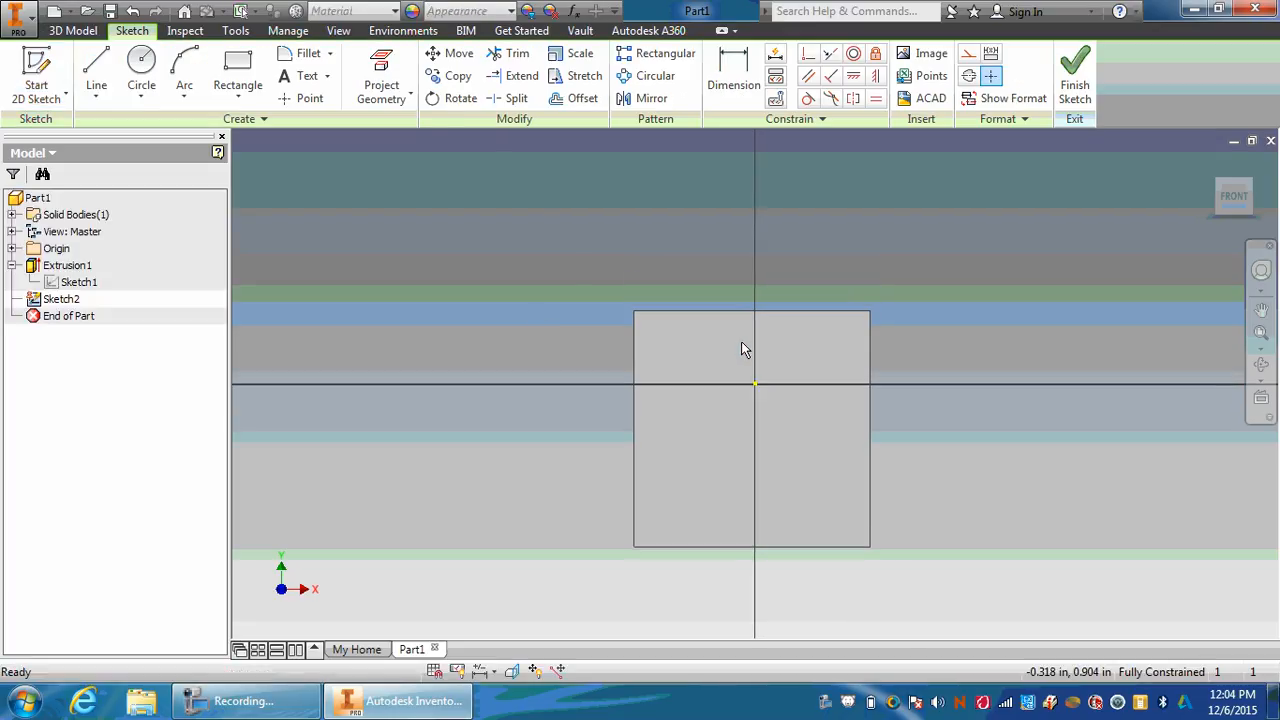
# Draw a two-point rectangle about 3.6 in wide inside the outline of the block's front face
pyautogui.click(236, 70)
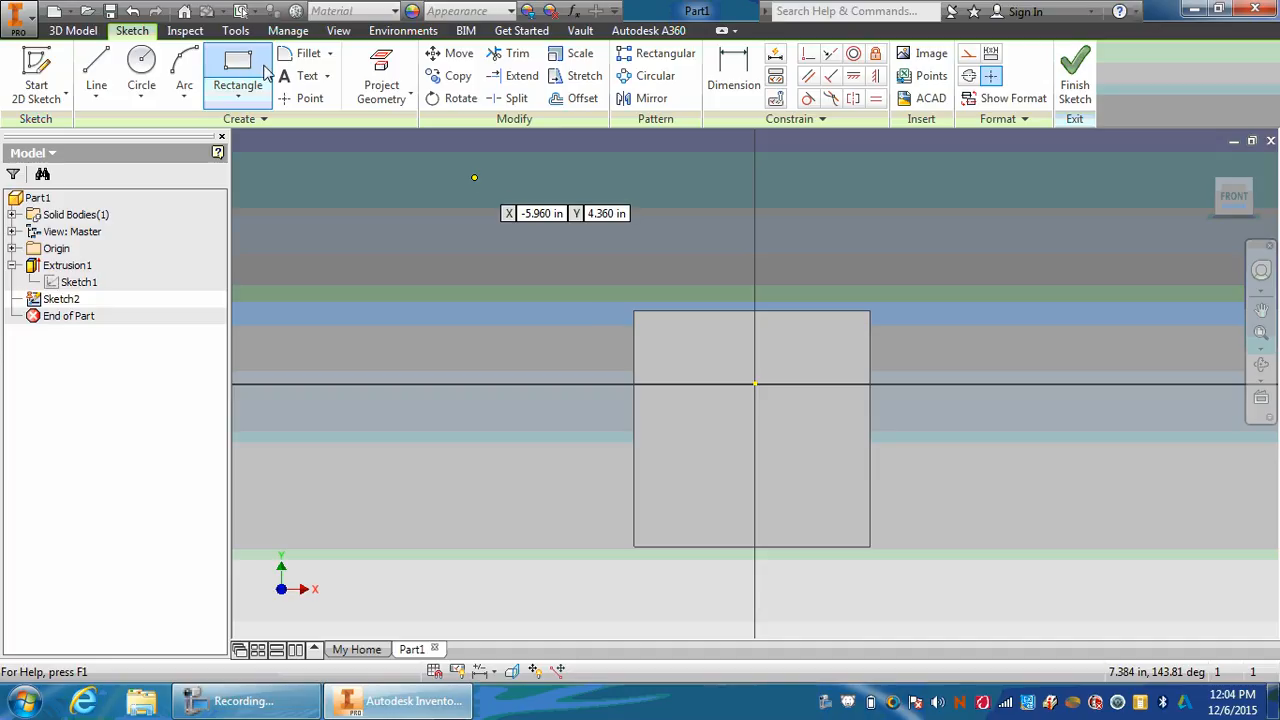
pyautogui.click(669, 343)
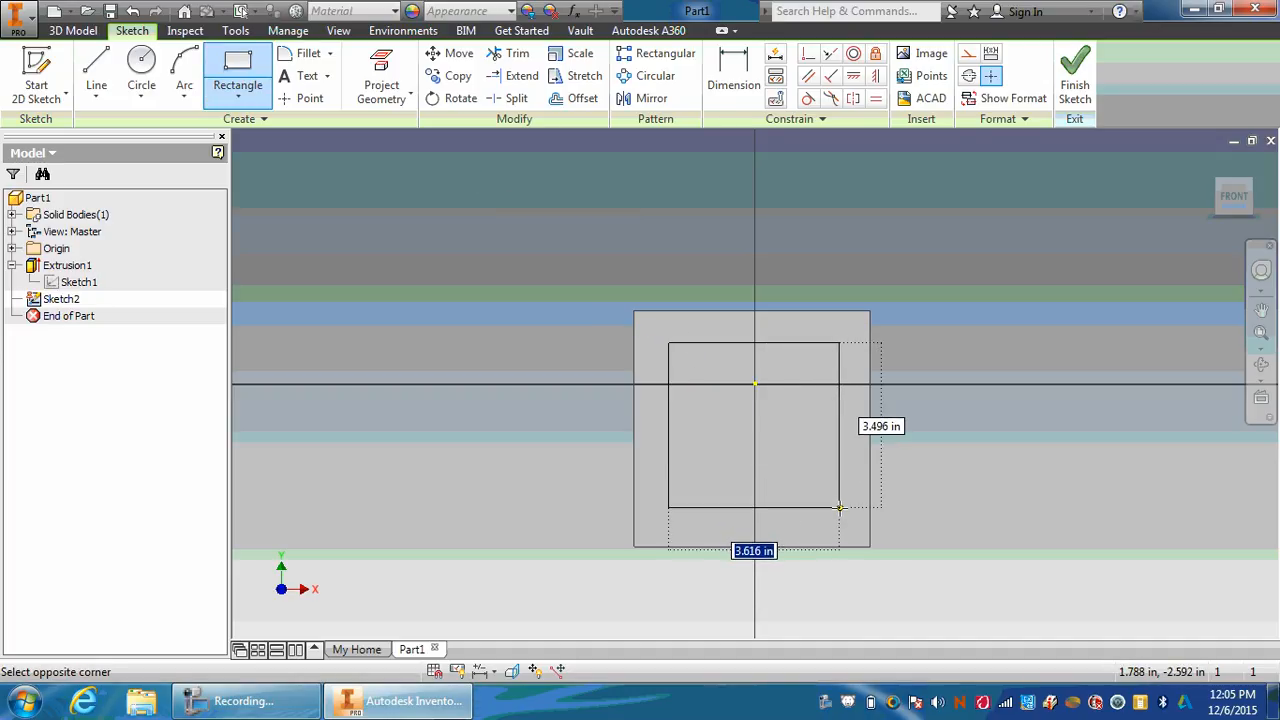
pyautogui.click(840, 511)
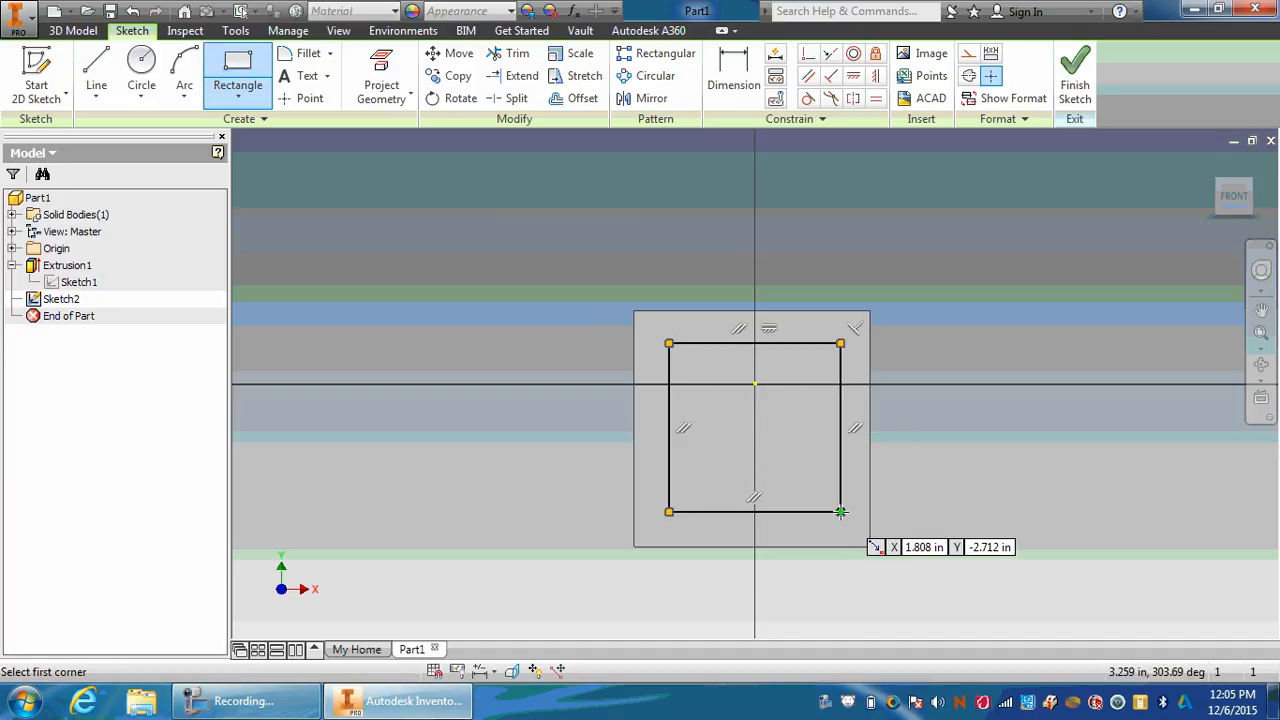
# Dimension the gap between the inner rectangle's top edge and the block's top edge to 1 in
pyautogui.click(740, 73)
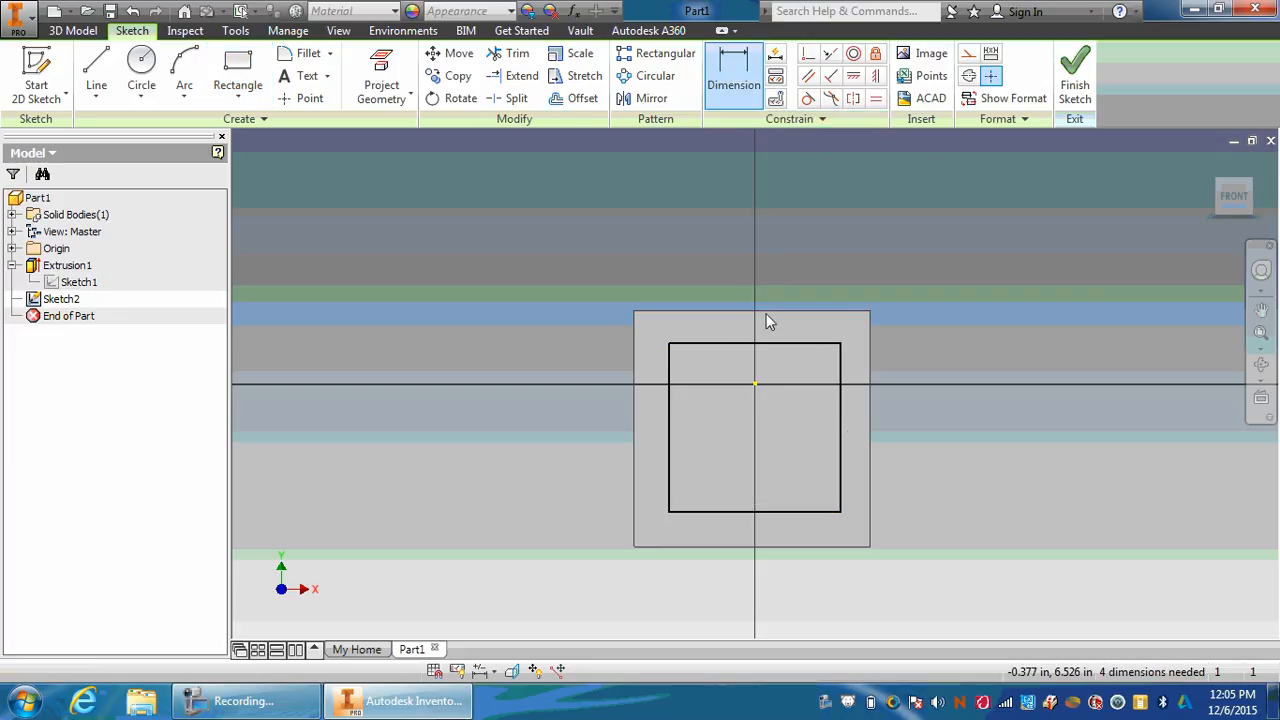
pyautogui.click(761, 343)
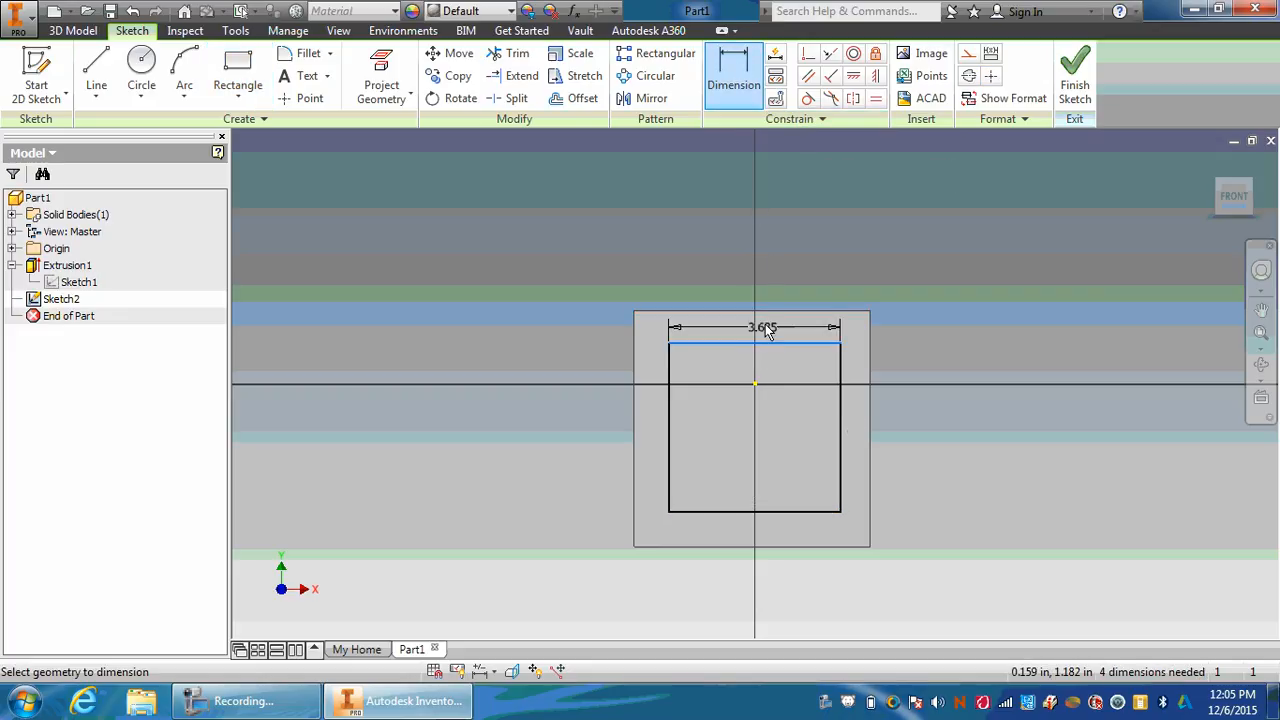
pyautogui.click(765, 313)
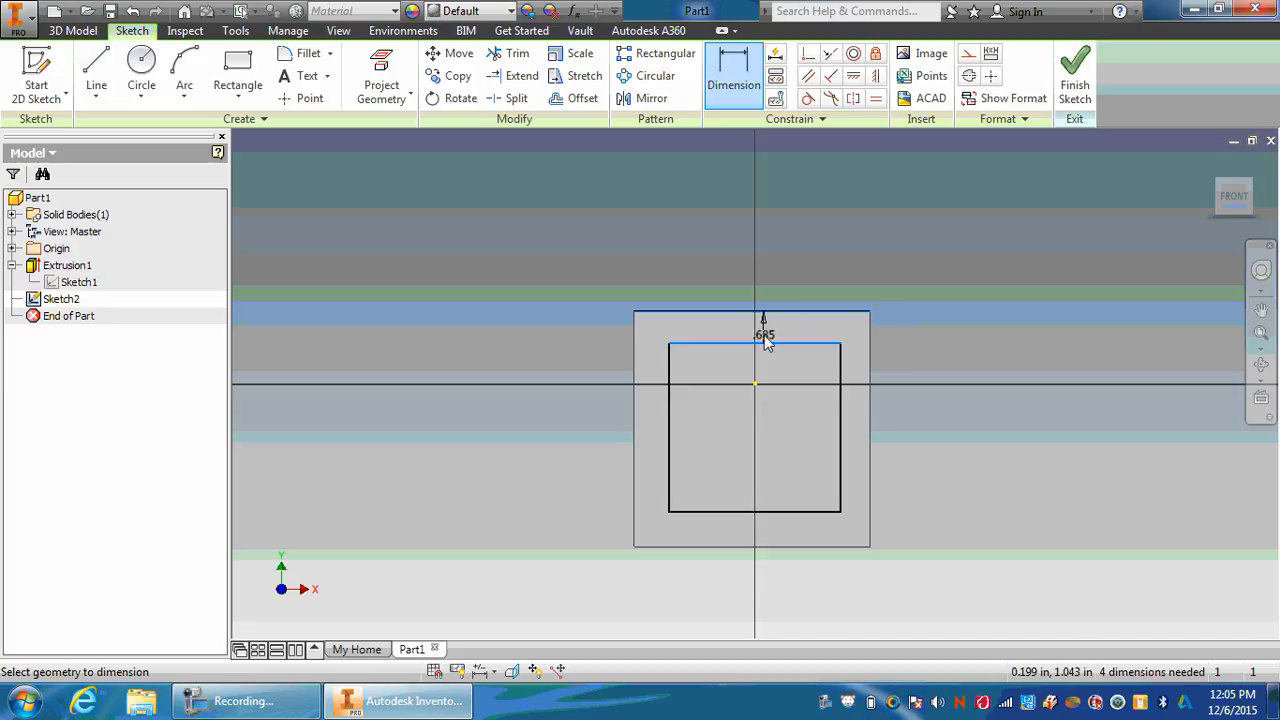
pyautogui.click(759, 340)
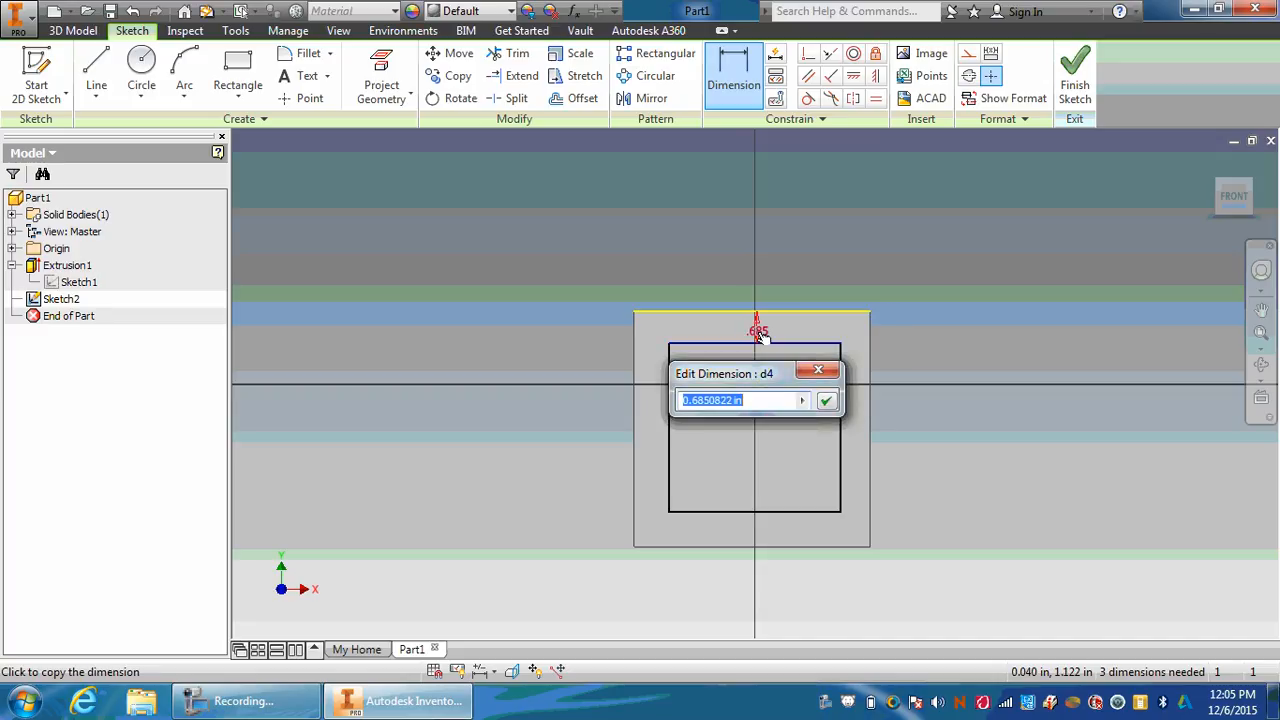
pyautogui.write('1')
pyautogui.press('Return')
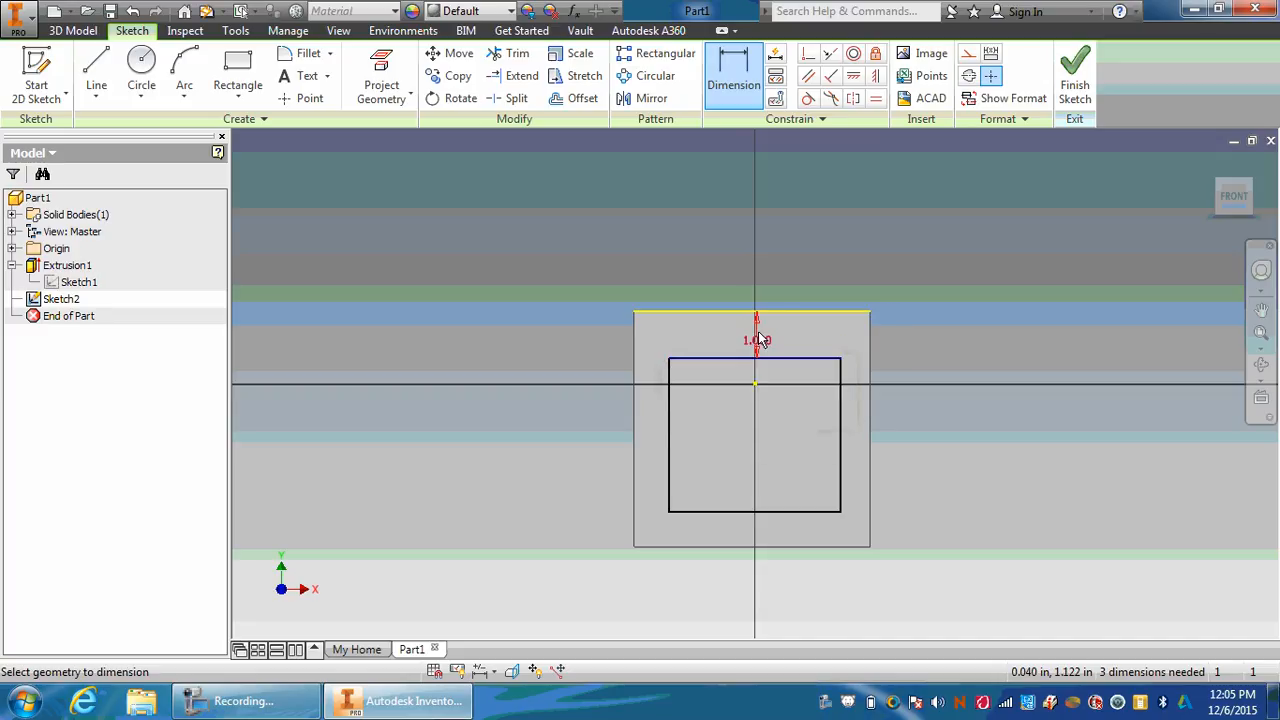
# Dimension the gap between the inner rectangle's right edge and the block's right edge to 1 in
pyautogui.click(842, 440)
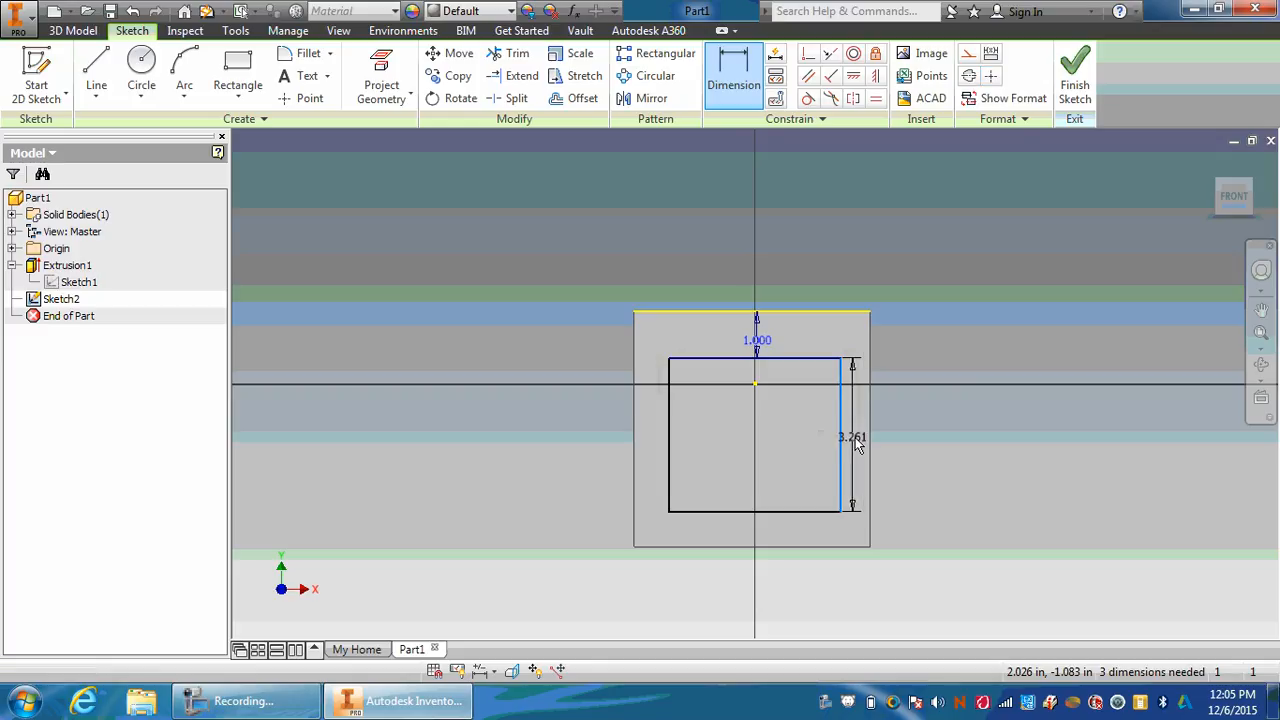
pyautogui.click(869, 441)
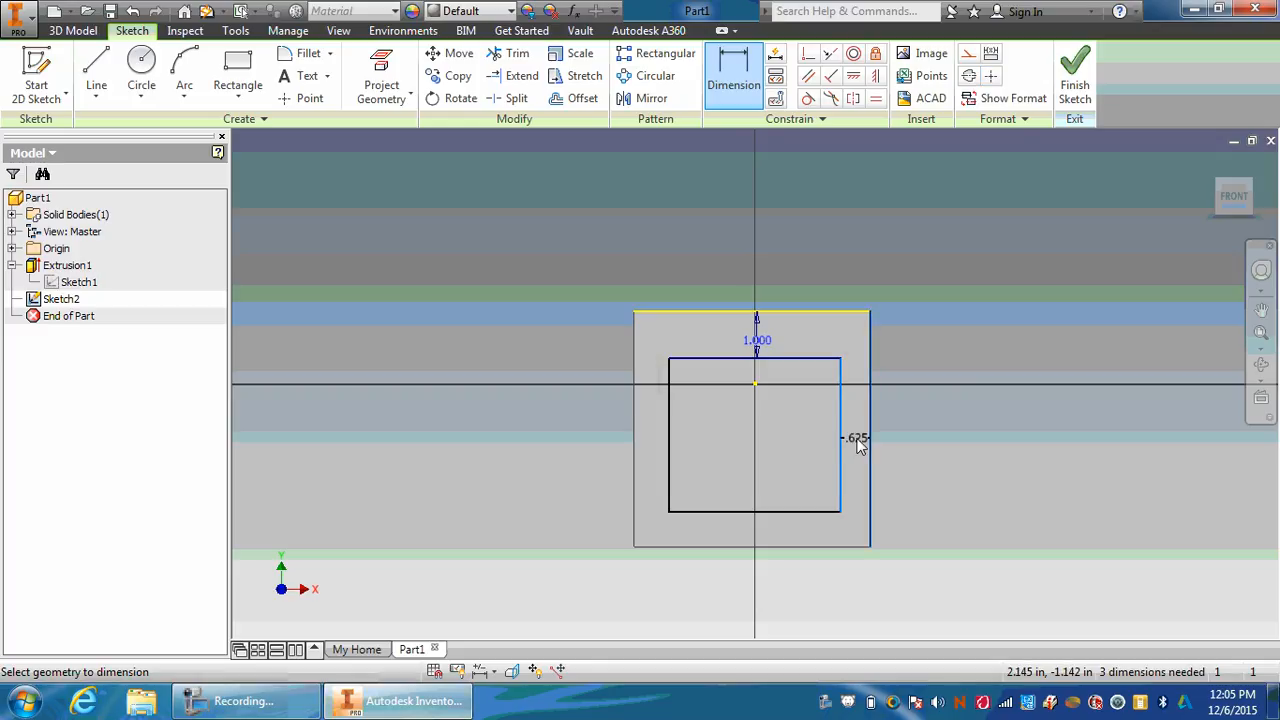
pyautogui.click(860, 446)
pyautogui.write('1')
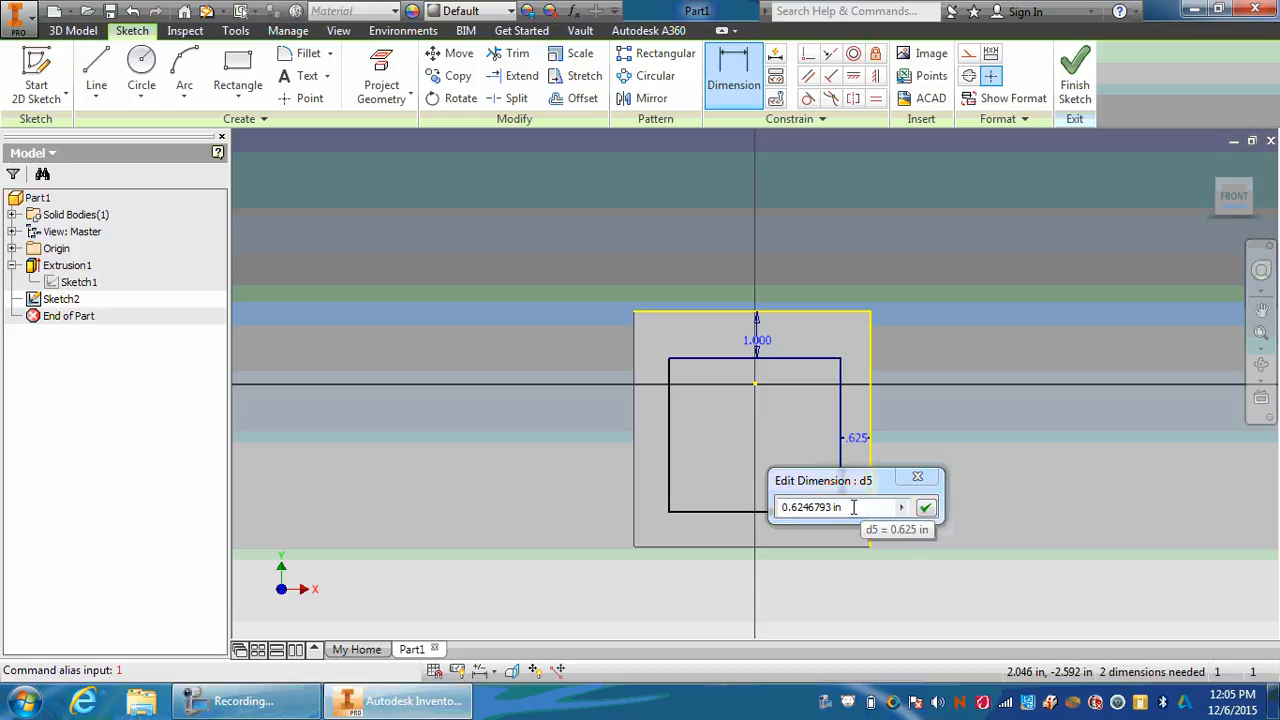
pyautogui.moveTo(853, 507); pyautogui.dragTo(711, 506)
pyautogui.write('1')
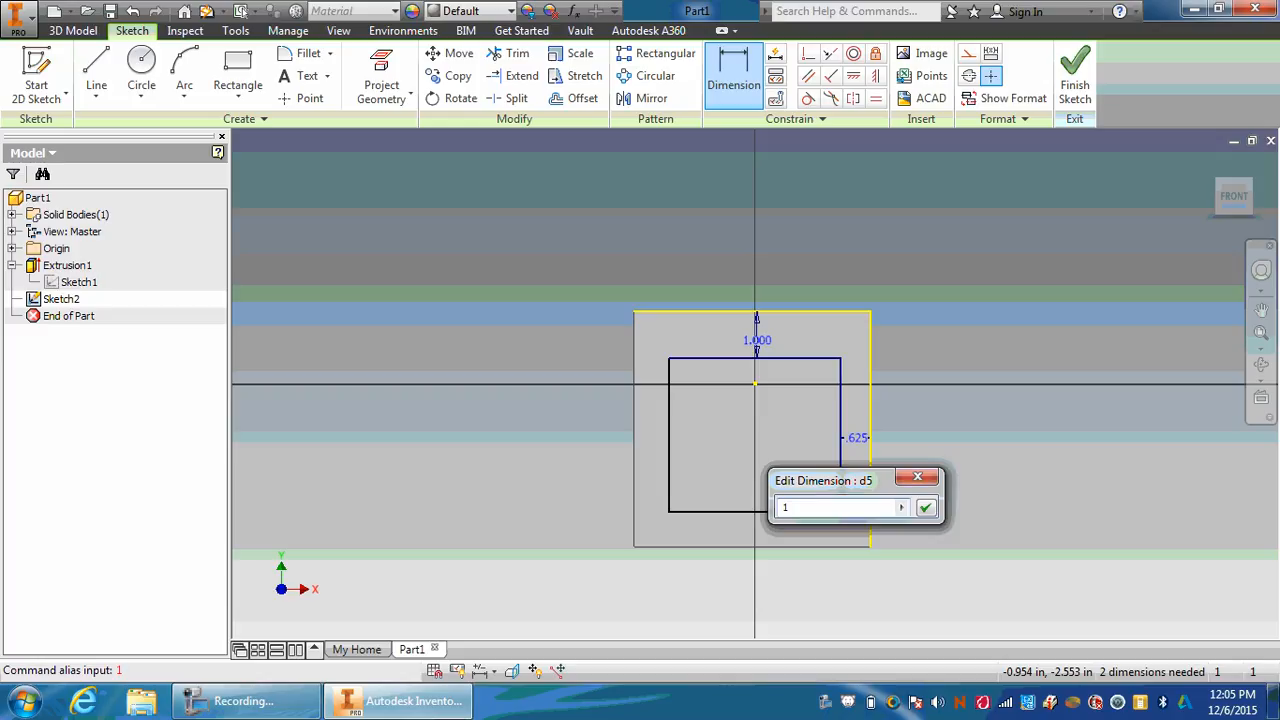
pyautogui.press('Return')
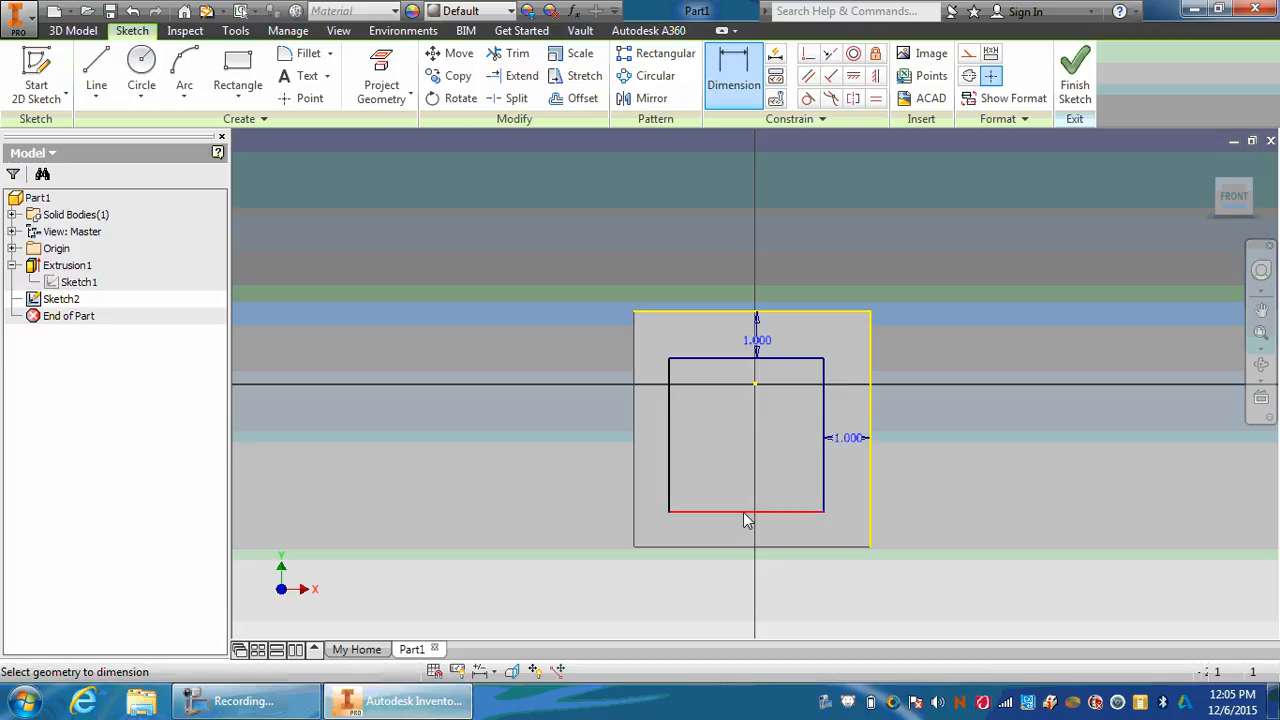
# Dimension the gap between the inner rectangle's bottom edge and the block's bottom edge to 1 in
pyautogui.click(743, 512)
pyautogui.click(746, 546)
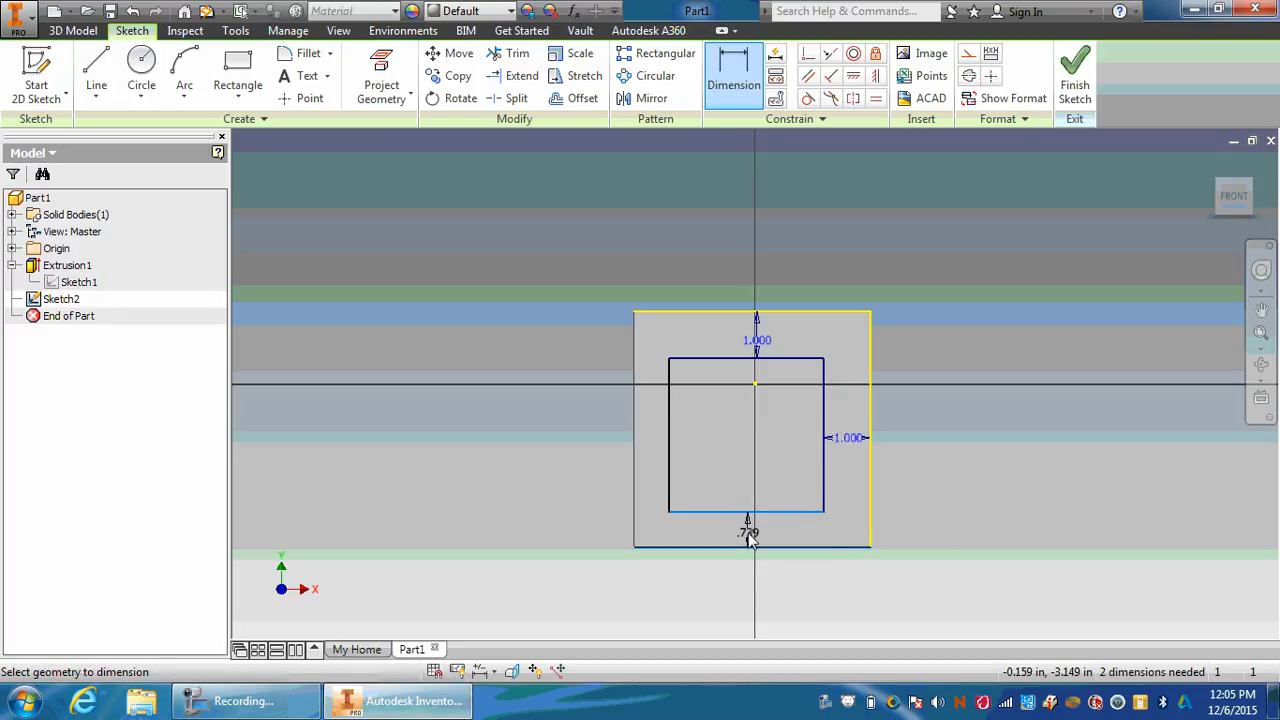
pyautogui.click(751, 537)
pyautogui.write('1')
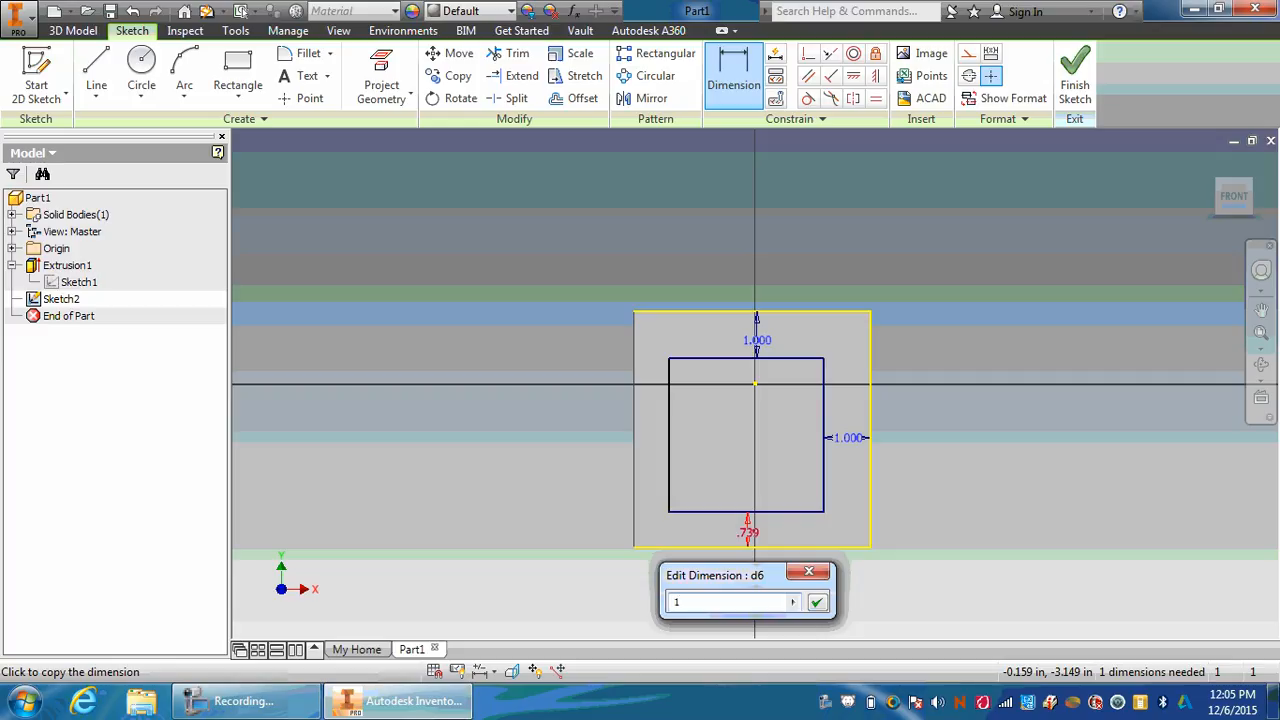
pyautogui.click(816, 601)
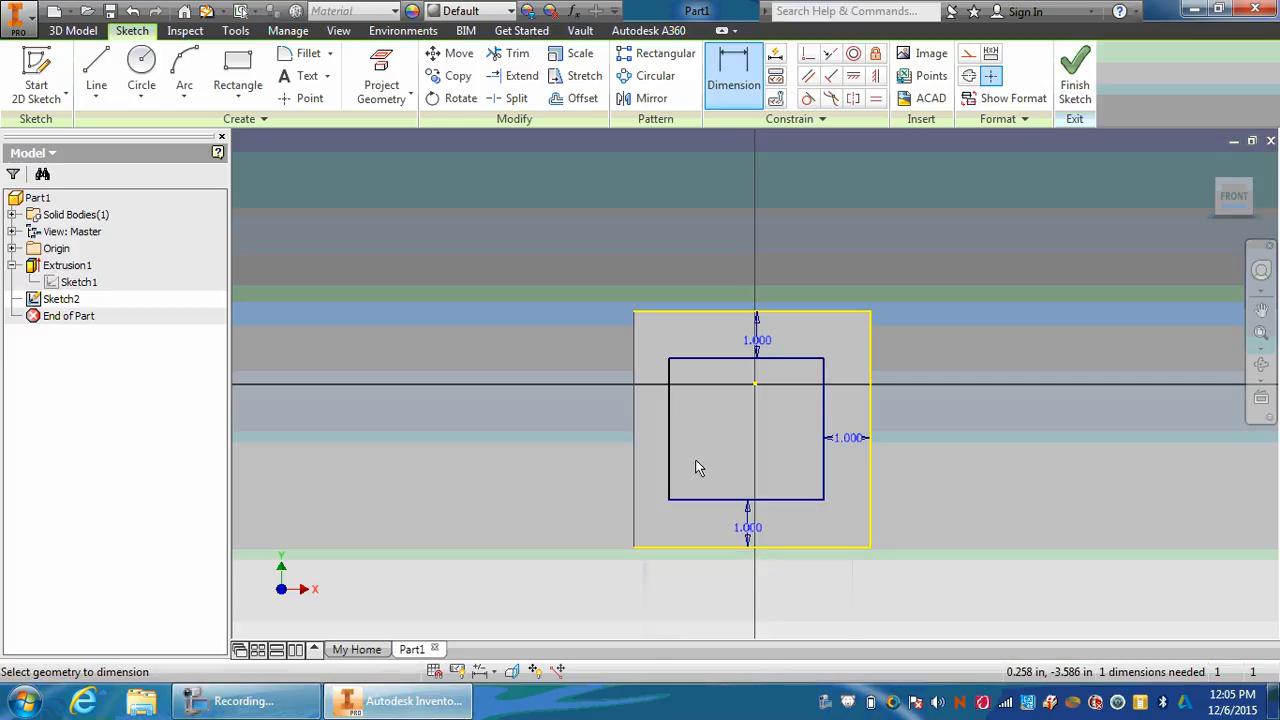
# Dimension the gap between the inner rectangle's left edge and the block's left edge to 1 in
pyautogui.click(668, 421)
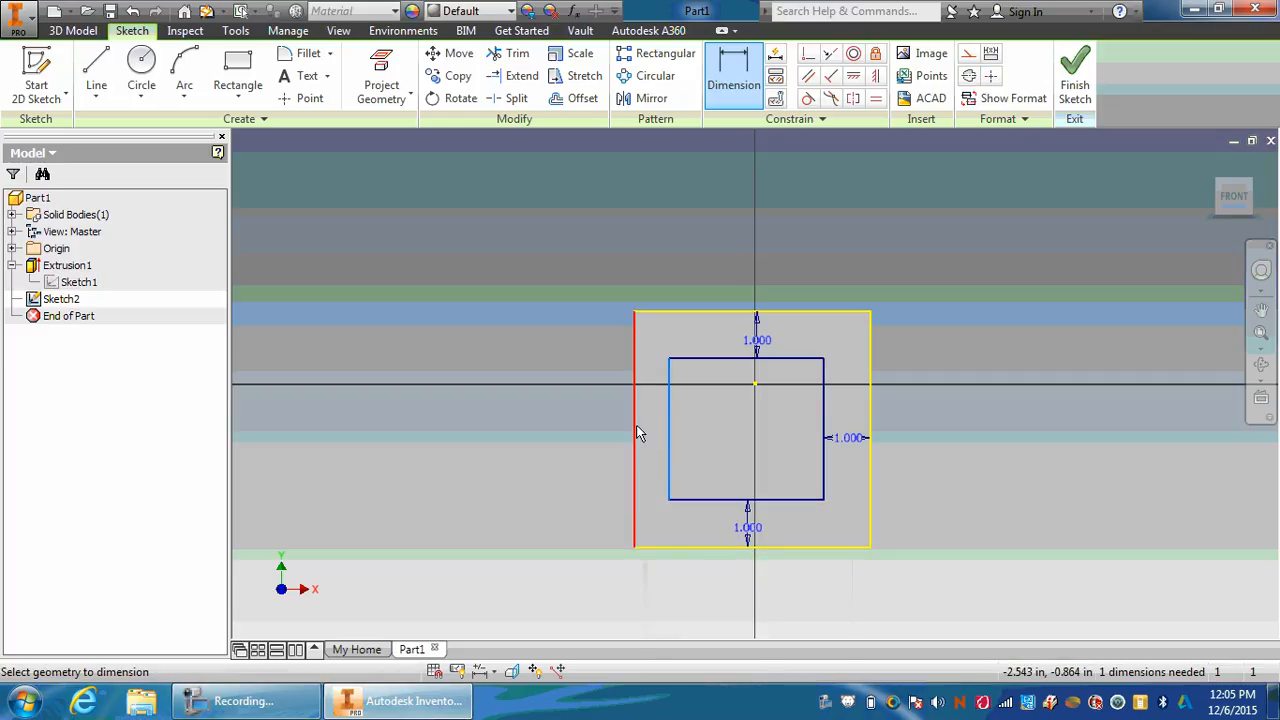
pyautogui.click(634, 433)
pyautogui.click(650, 432)
pyautogui.write('1')
pyautogui.press('Return')
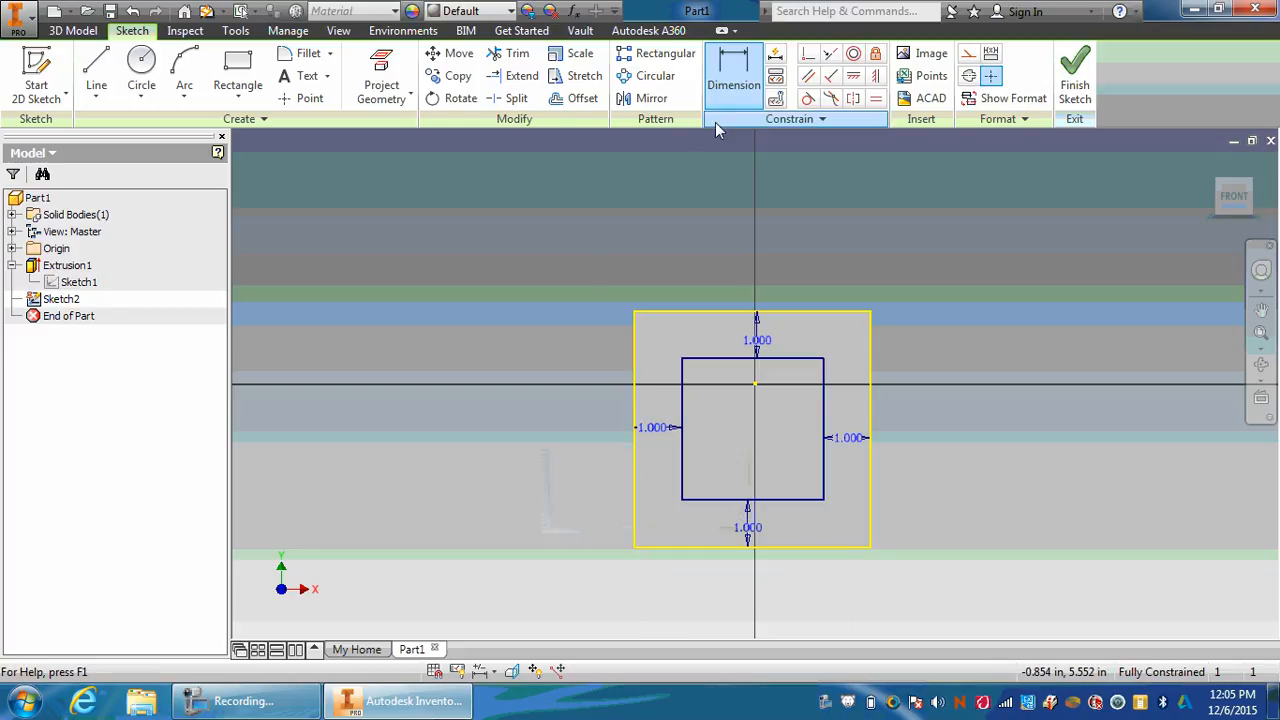
# Preview the distance between the inner square's left and right edges with the Dimension tool, without placing a dimension
pyautogui.click(682, 408)
pyautogui.click(824, 435)
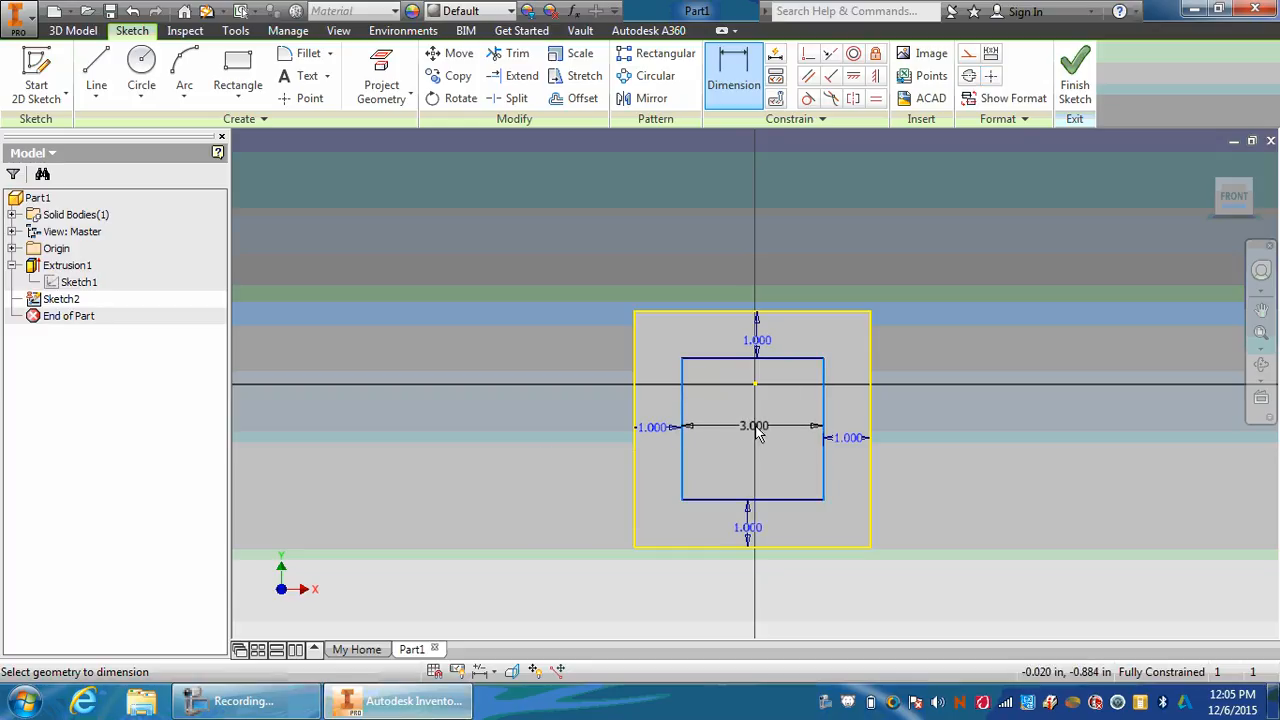
pyautogui.press('Escape')
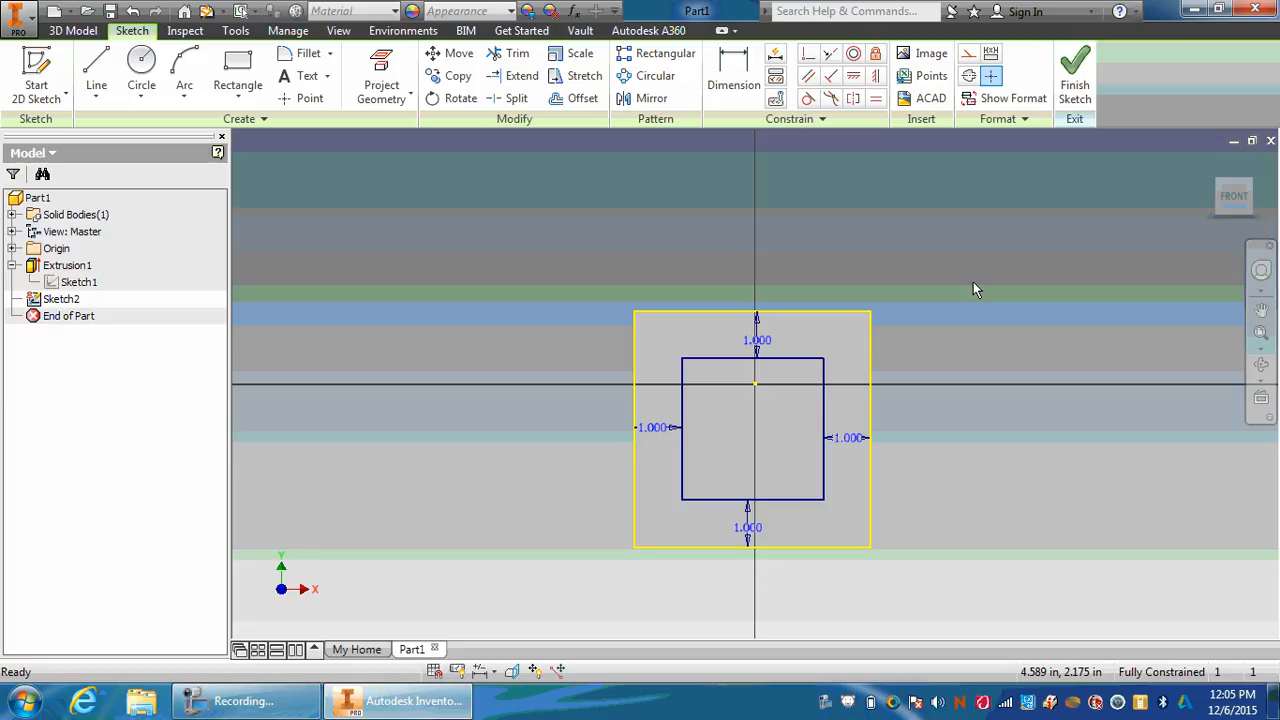
# Draw three separate vertical lines across the inner square, each running from its top edge to its bottom edge
pyautogui.click(96, 75)
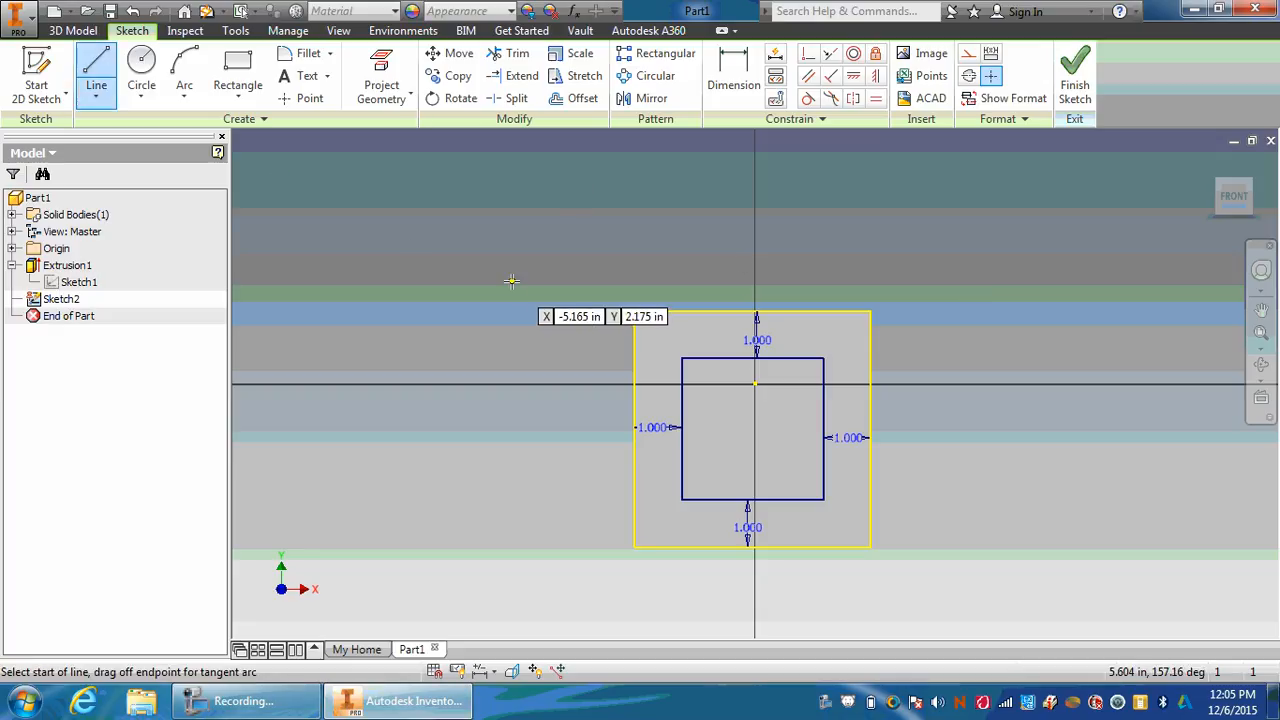
pyautogui.click(711, 360)
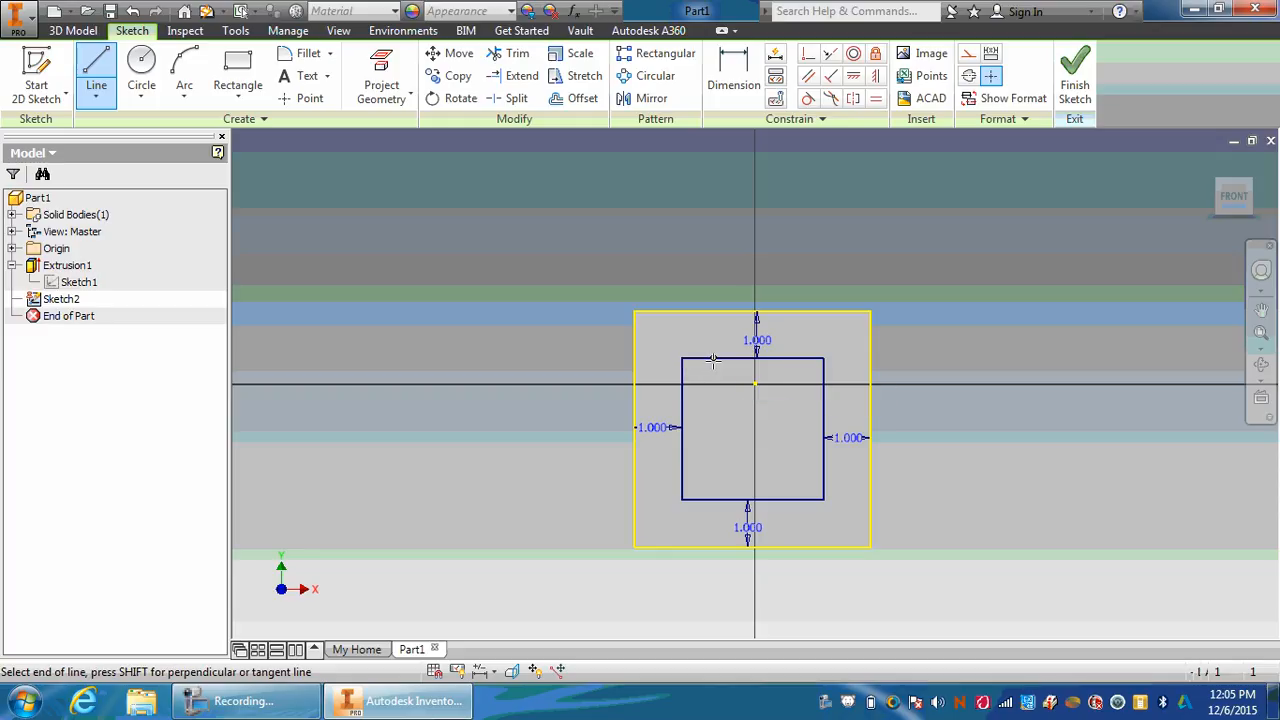
pyautogui.click(713, 500)
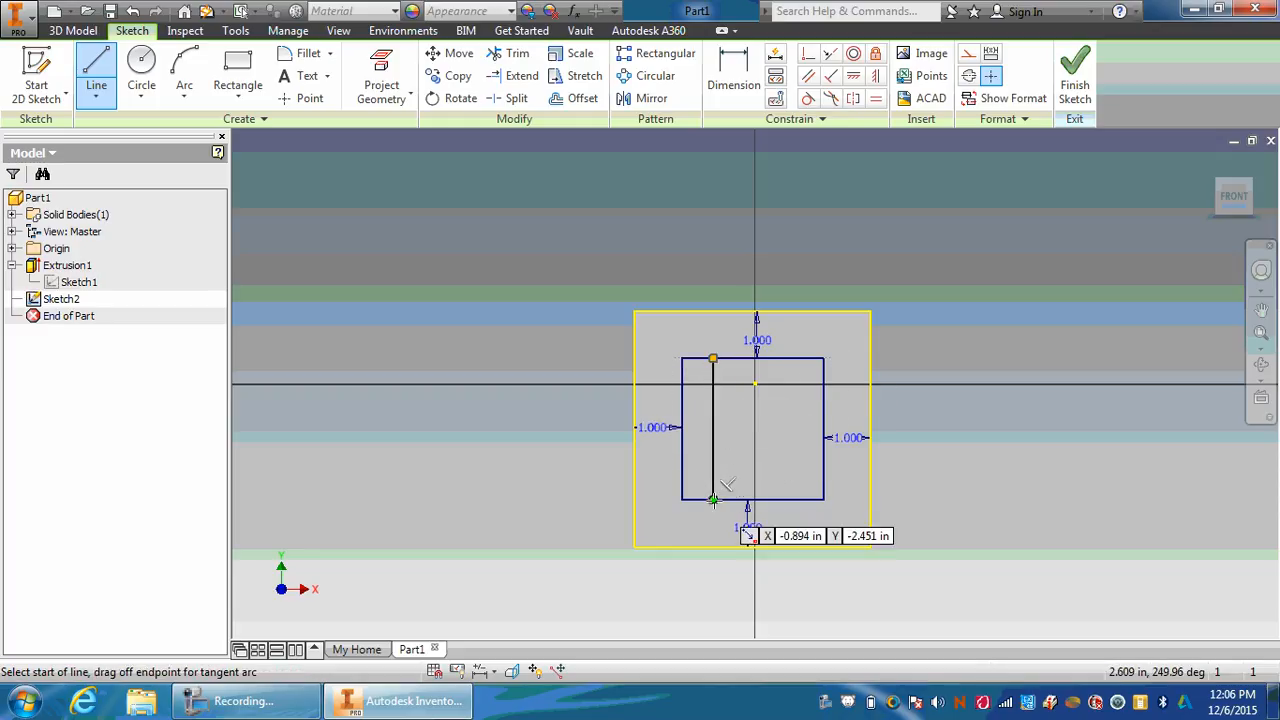
pyautogui.click(747, 360)
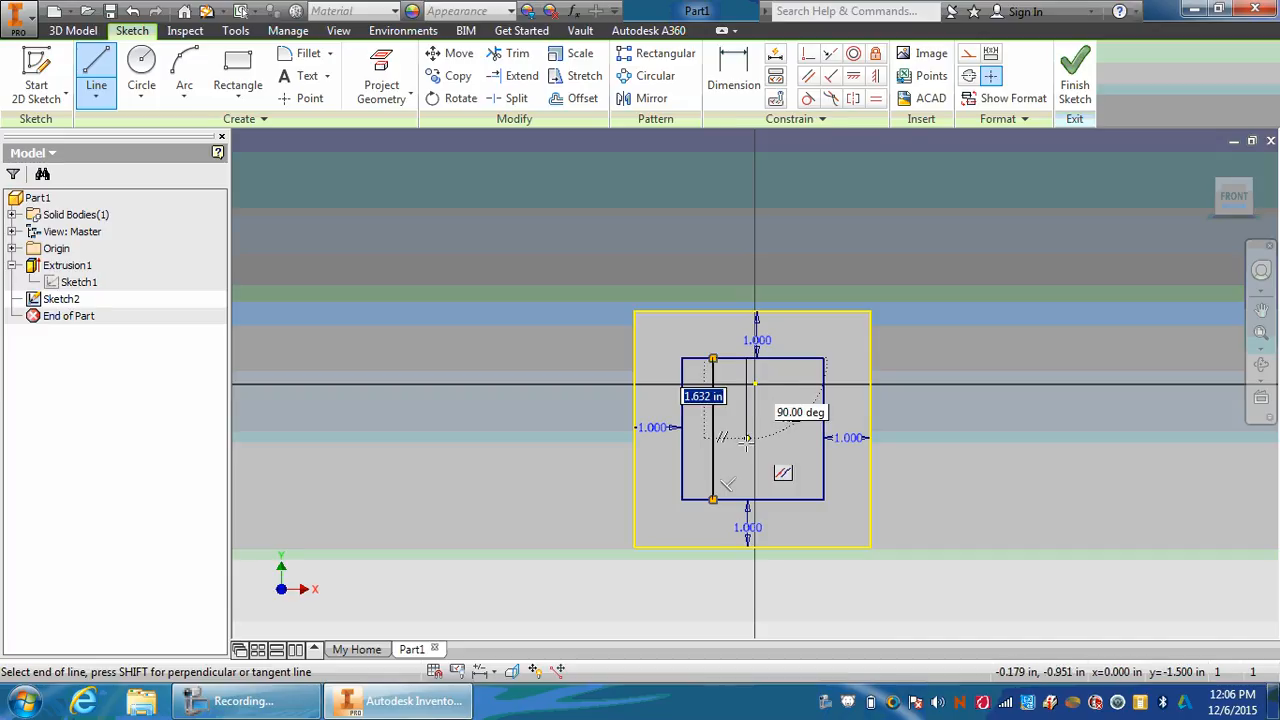
pyautogui.click(747, 500)
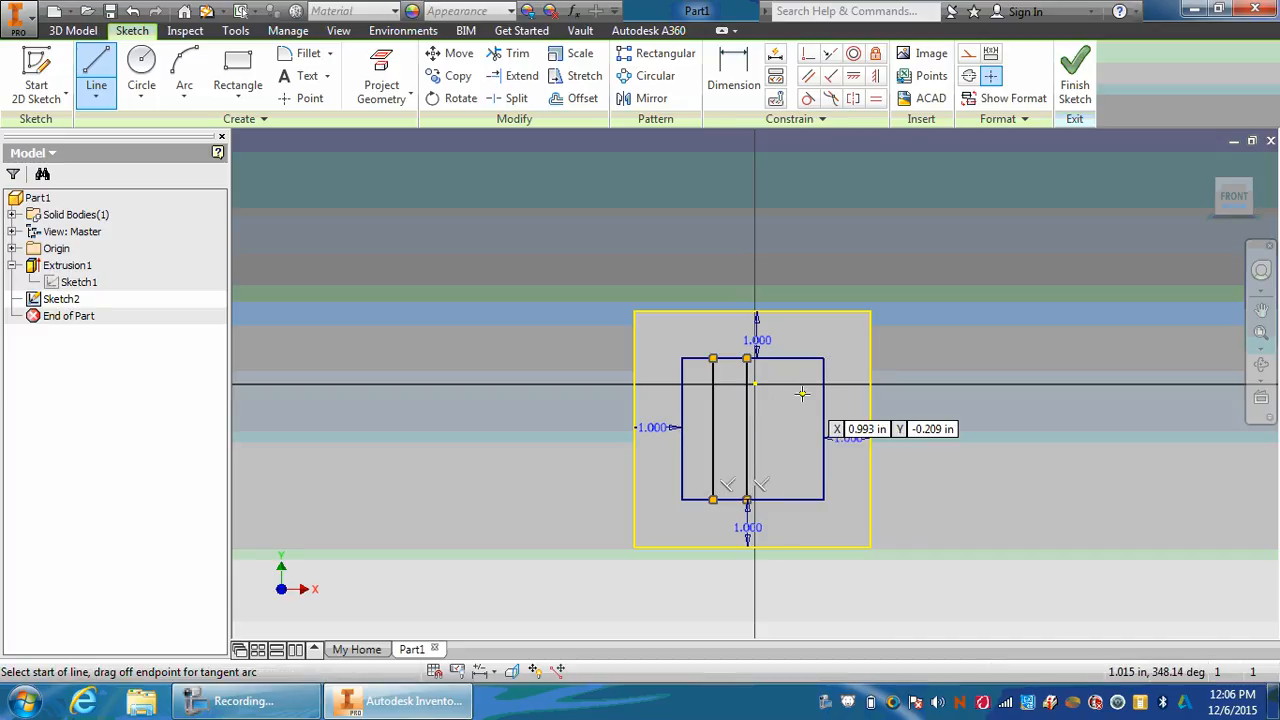
pyautogui.click(795, 359)
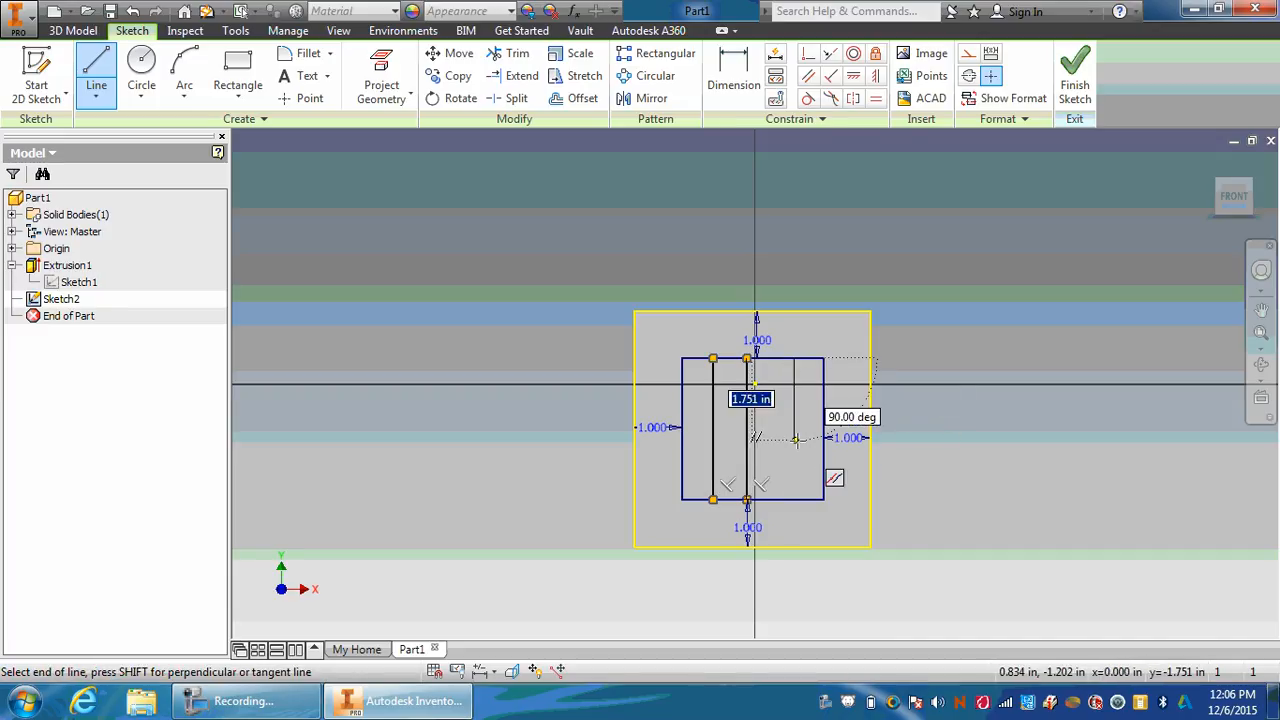
pyautogui.click(795, 499)
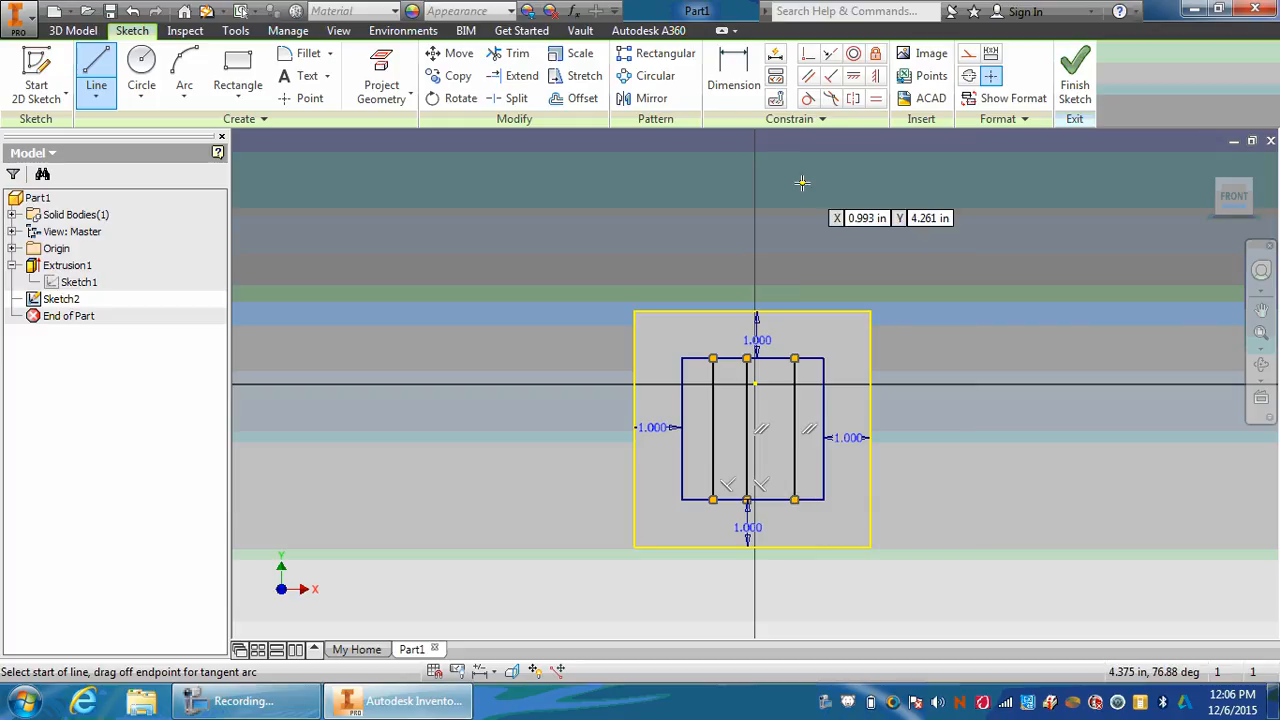
# Dimension the gap between the inner square's left edge and the first vertical line to 0.75 in
pyautogui.press('d')
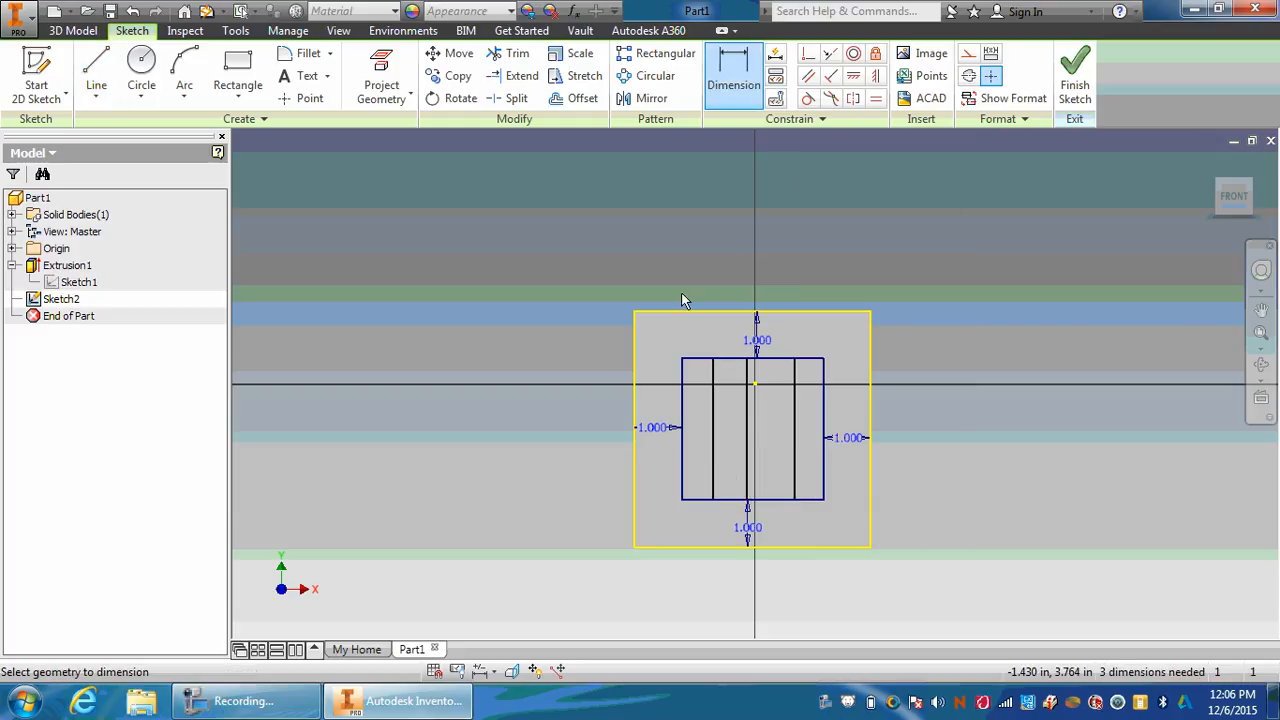
pyautogui.click(683, 389)
pyautogui.click(712, 401)
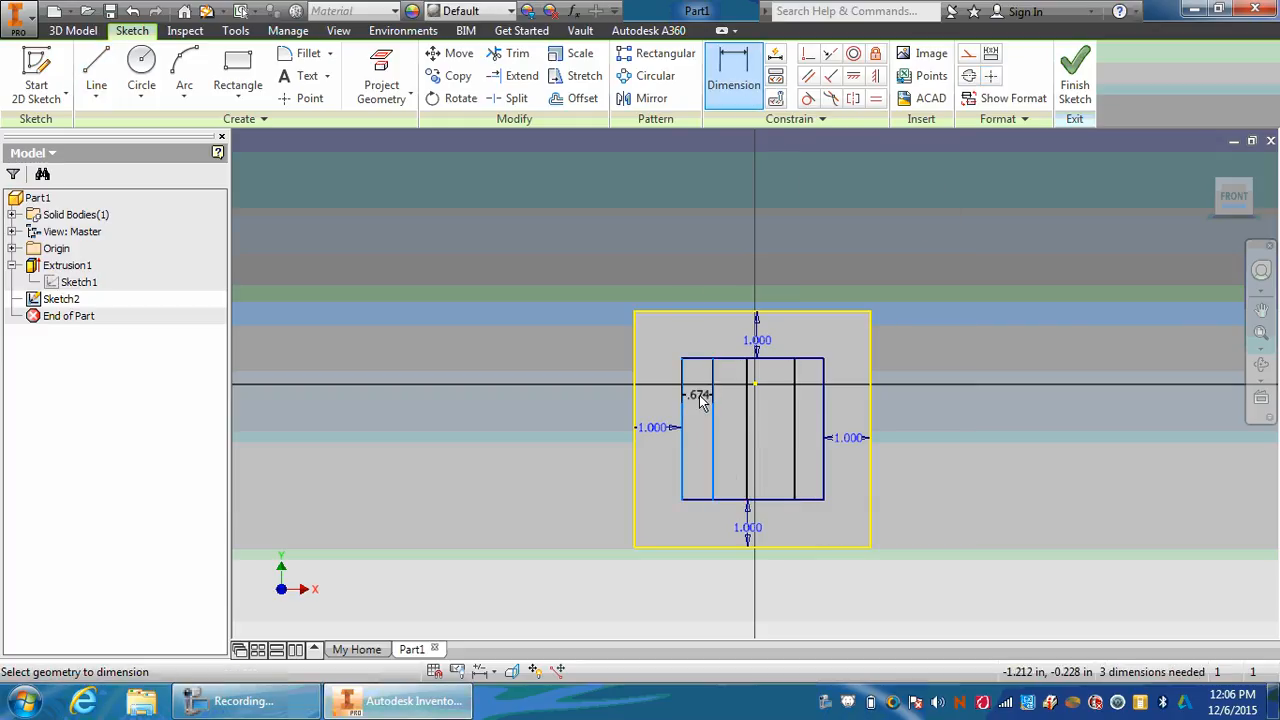
pyautogui.click(702, 399)
pyautogui.write('.')
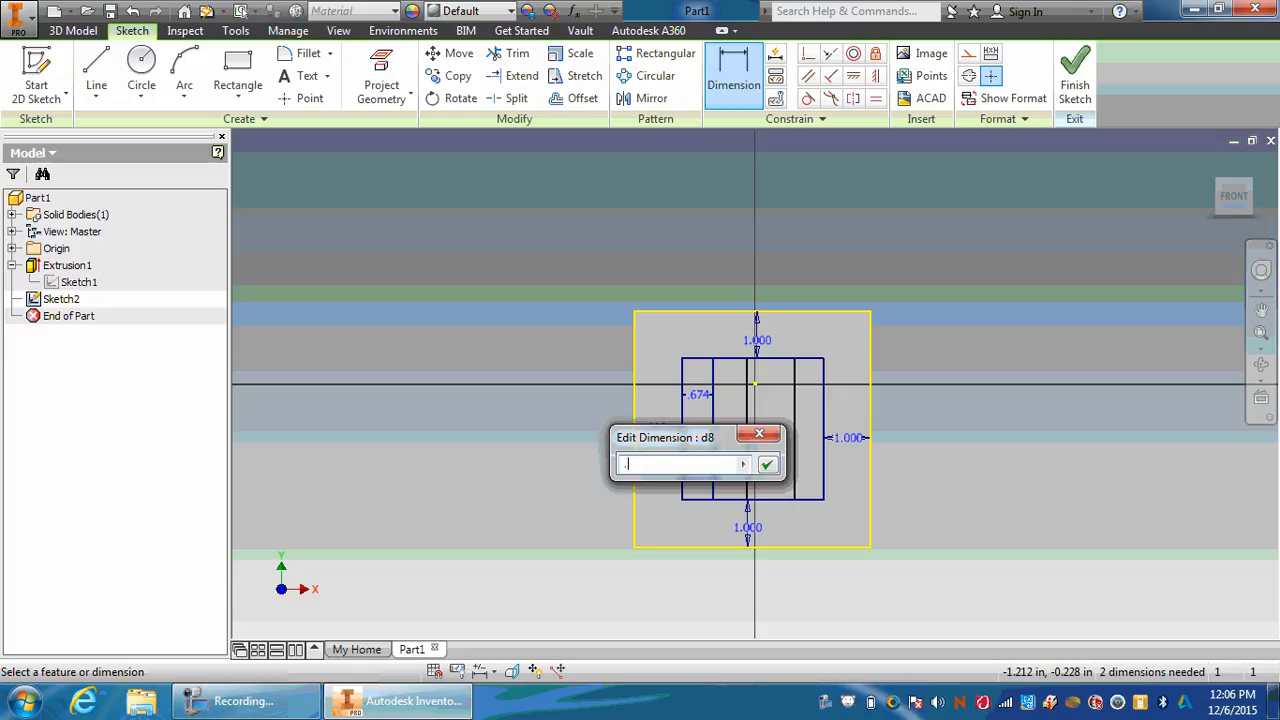
pyautogui.write('75')
pyautogui.press('Return')
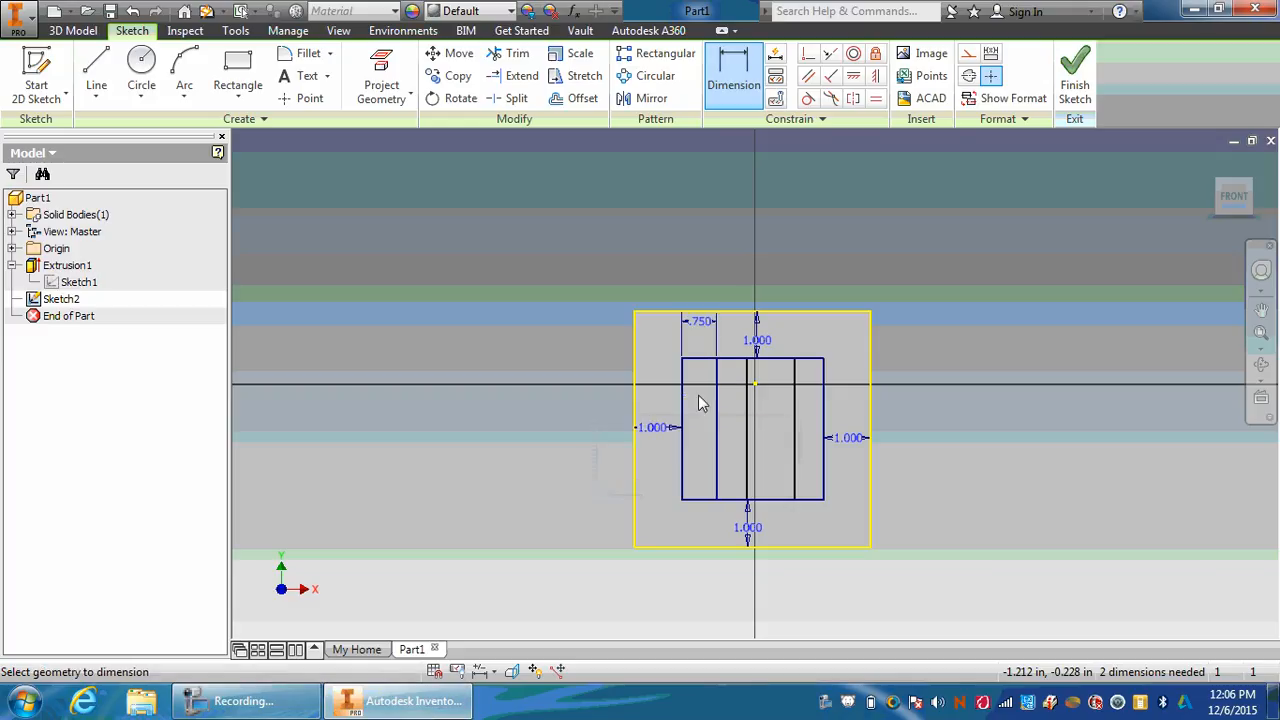
# Dimension the spacing between the first and middle vertical lines to 0.75 in
pyautogui.click(719, 404)
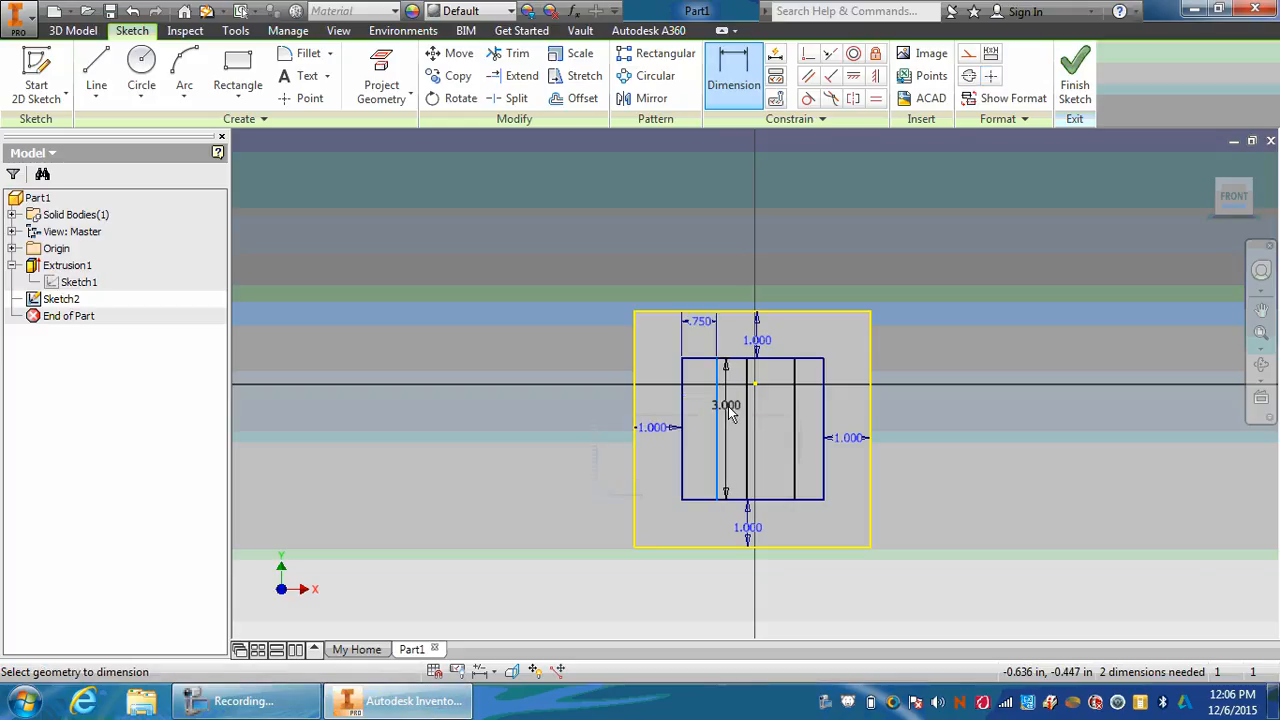
pyautogui.click(746, 410)
pyautogui.click(737, 420)
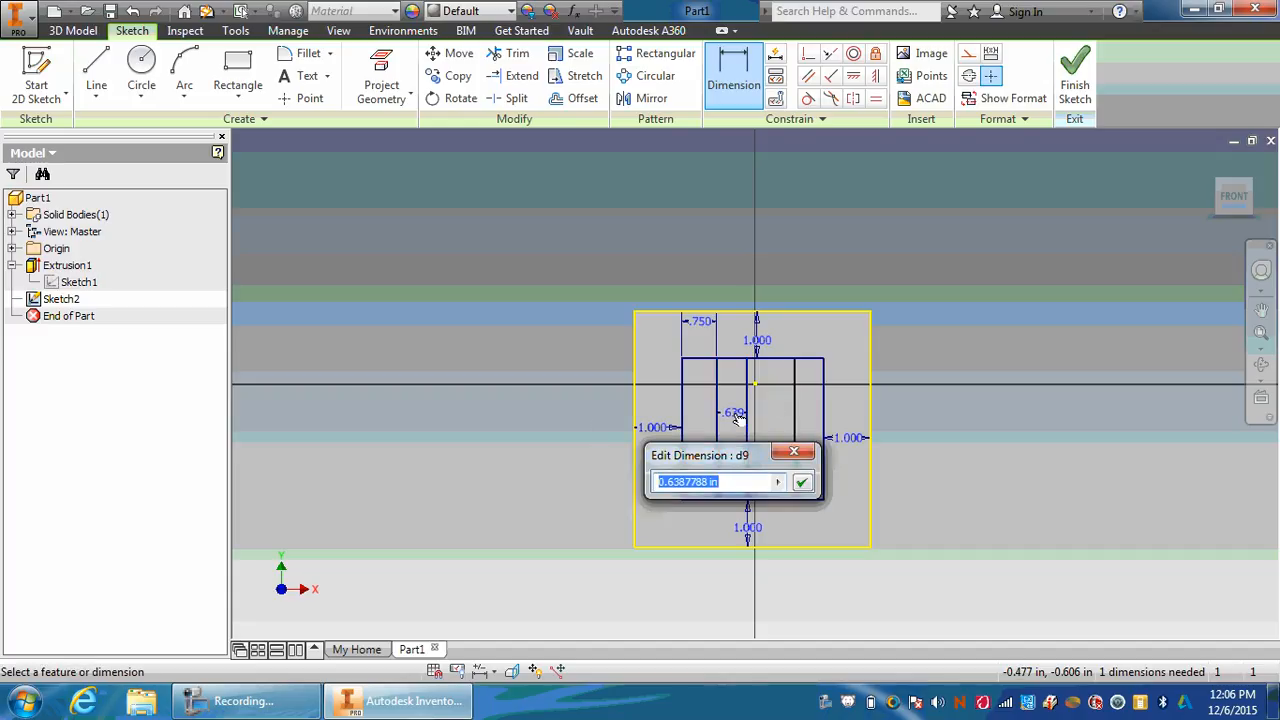
pyautogui.write('.')
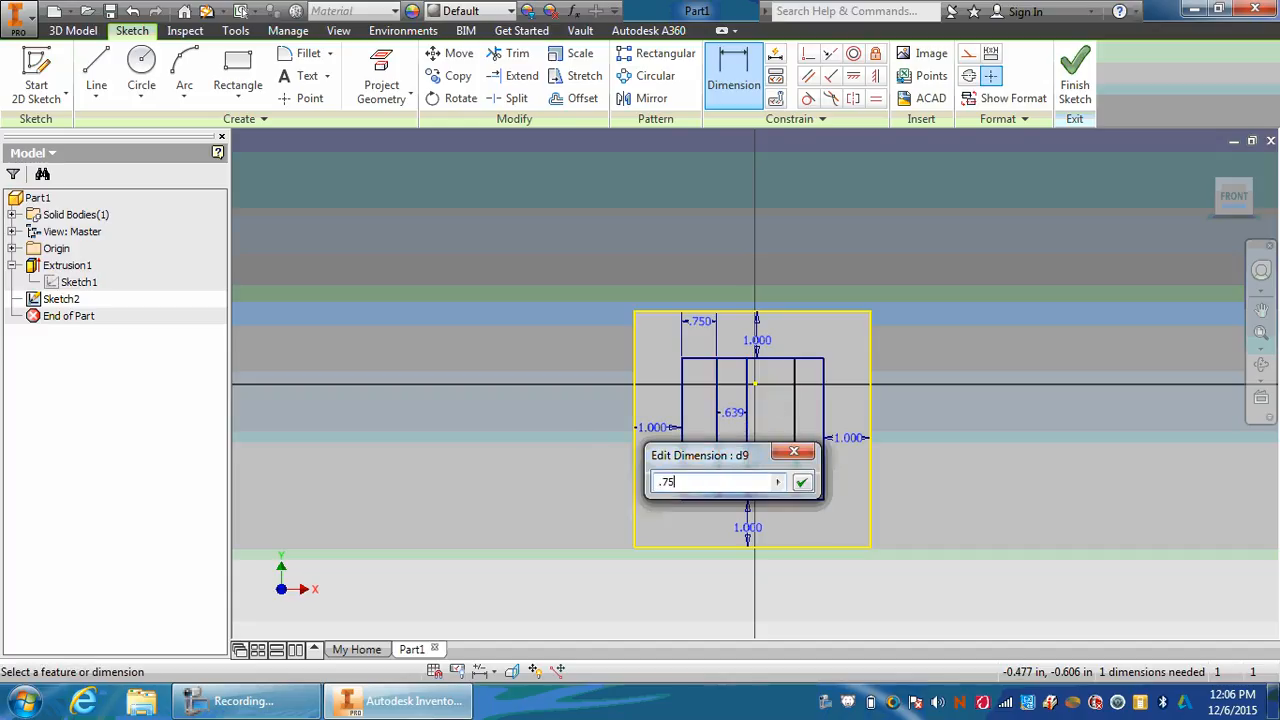
pyautogui.write('75')
pyautogui.press('Return')
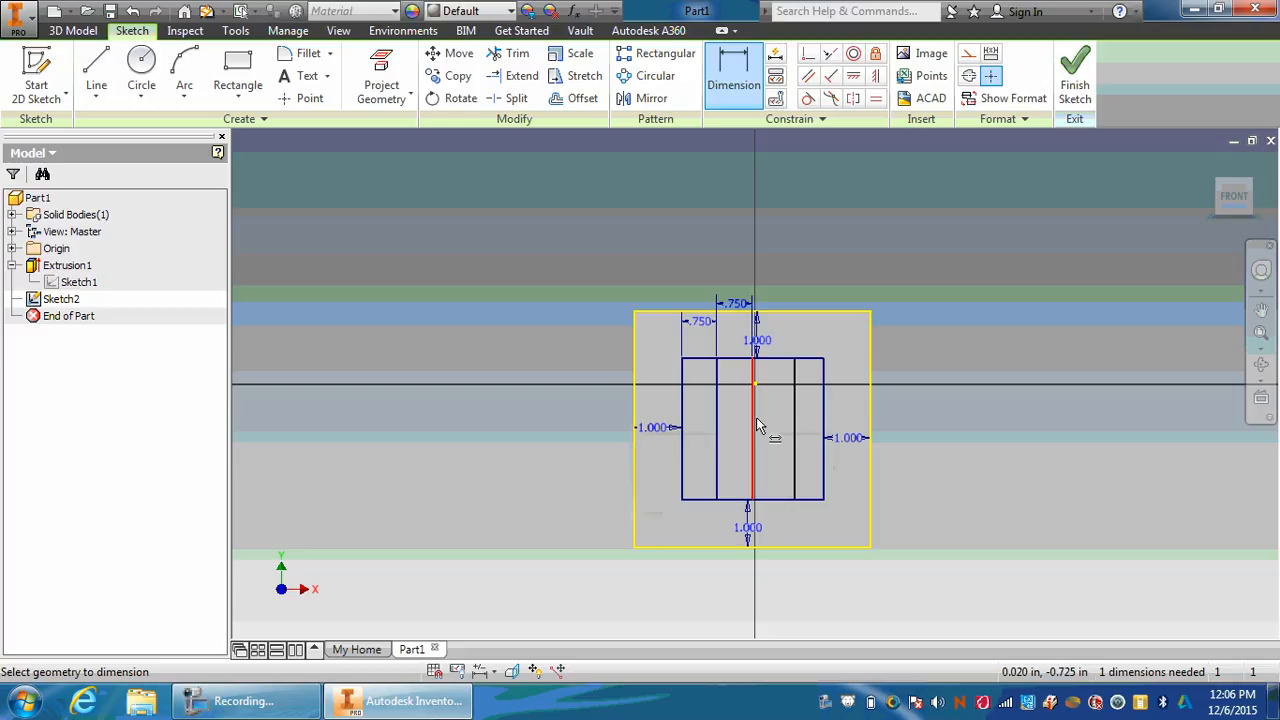
# Dimension the spacing between the middle and third vertical lines to 0.75 in
pyautogui.click(793, 427)
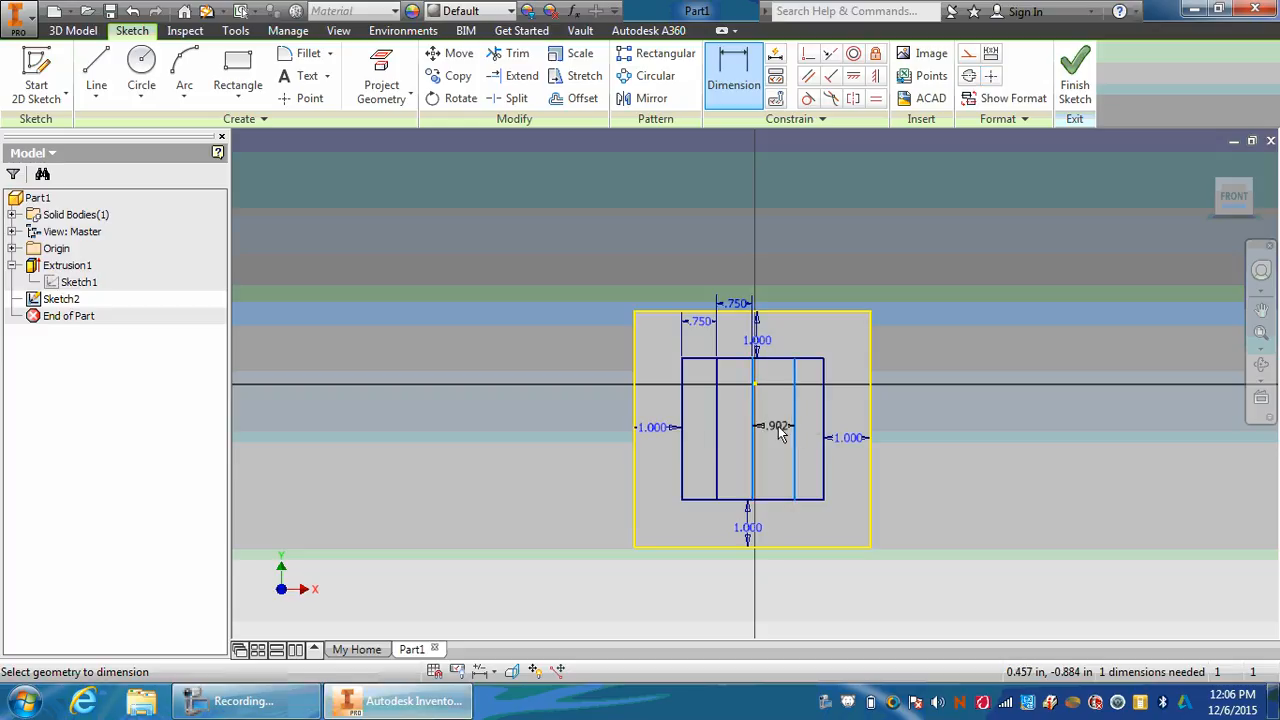
pyautogui.click(781, 432)
pyautogui.write('.')
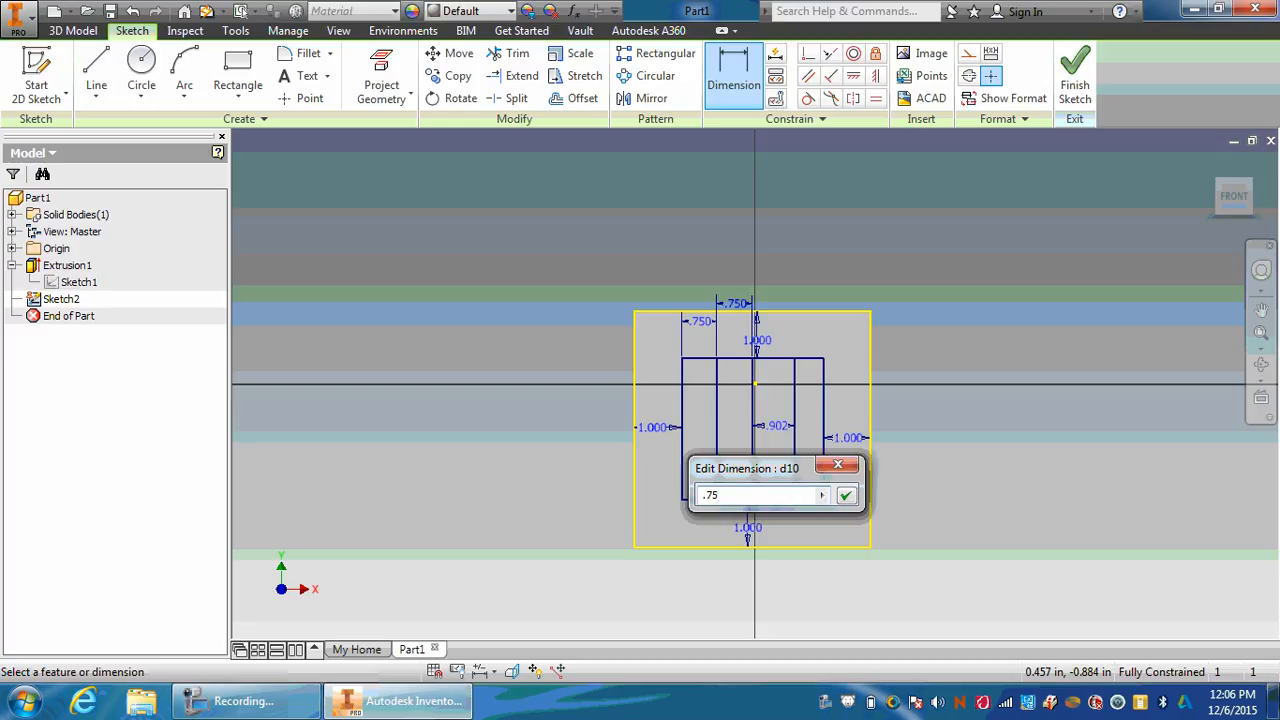
pyautogui.write('75')
pyautogui.press('Return')
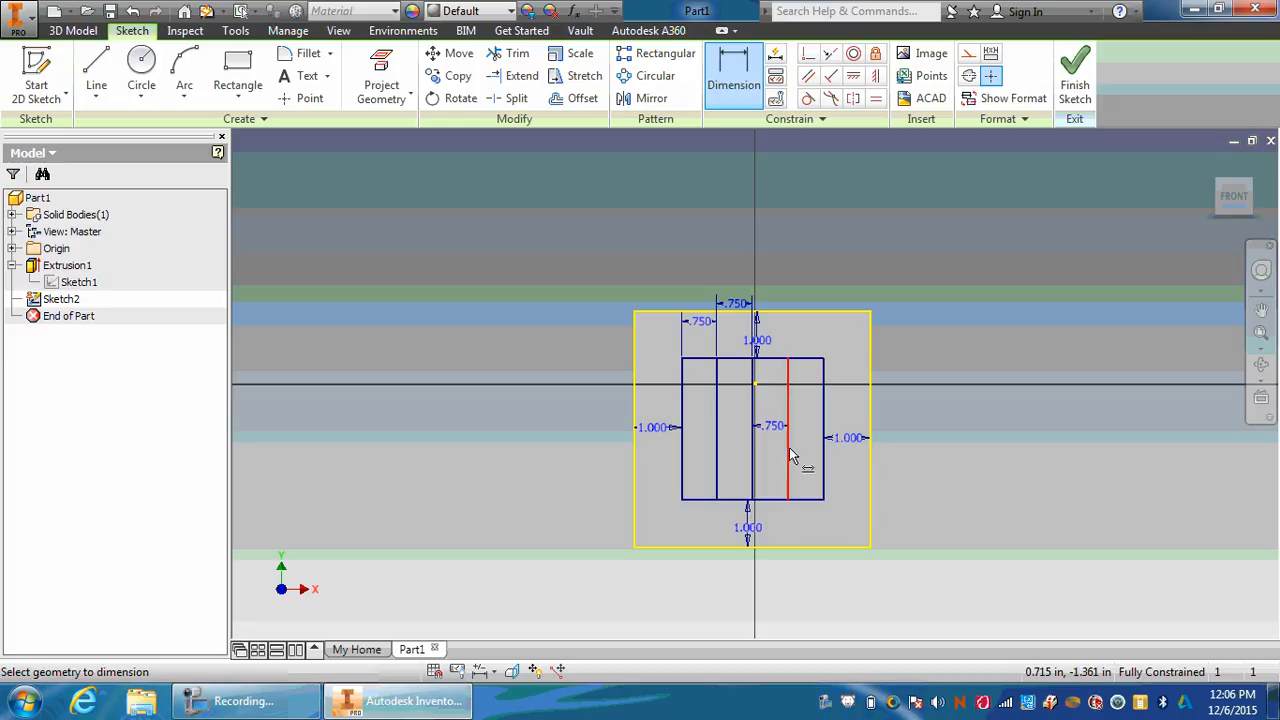
# Preview the distance from the third vertical line to the inner square's right edge with the Dimension tool, without placing a dimension
pyautogui.click(789, 447)
pyautogui.click(822, 456)
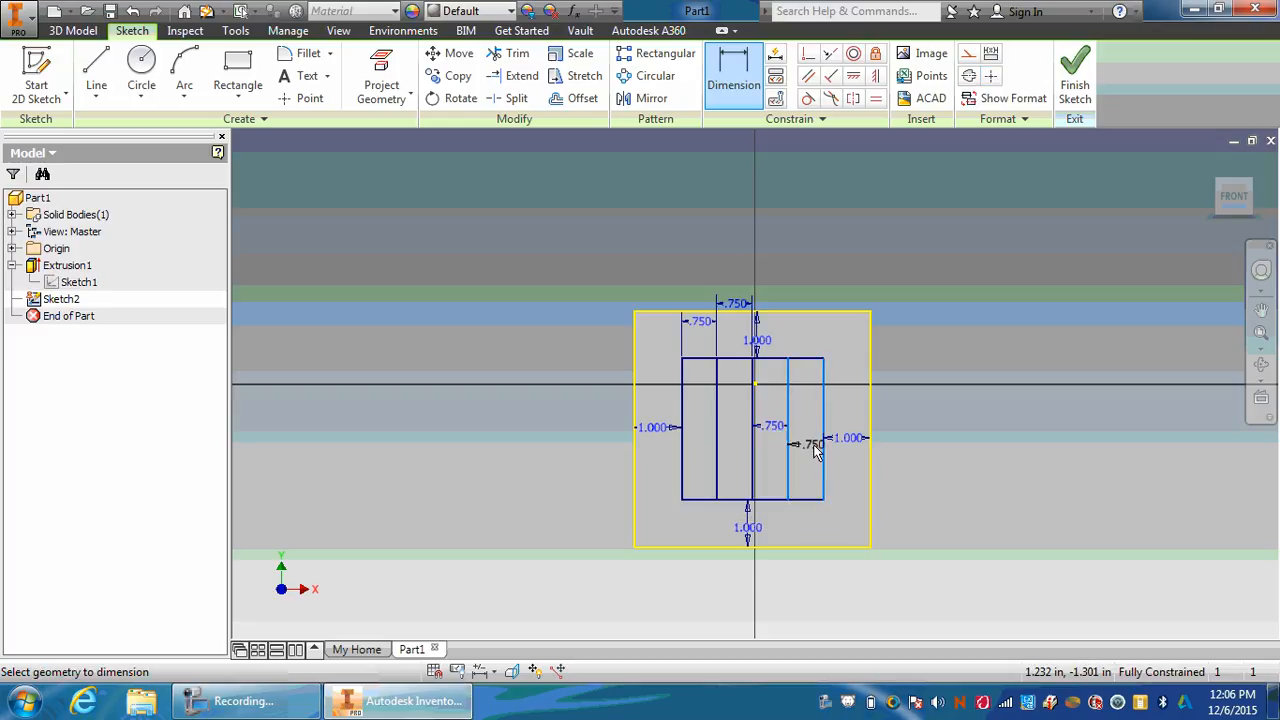
pyautogui.press('Escape')
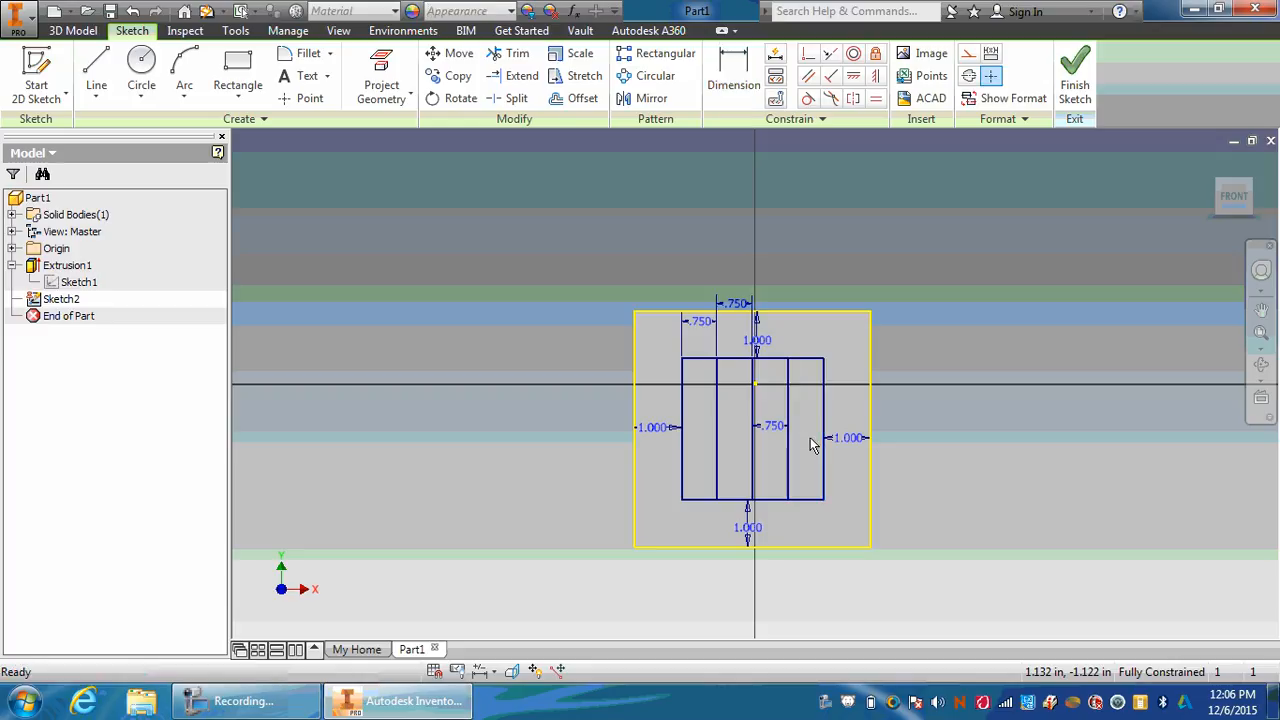
# Draw three separate horizontal lines across the inner square, each running from its left edge to its right edge
pyautogui.click(96, 70)
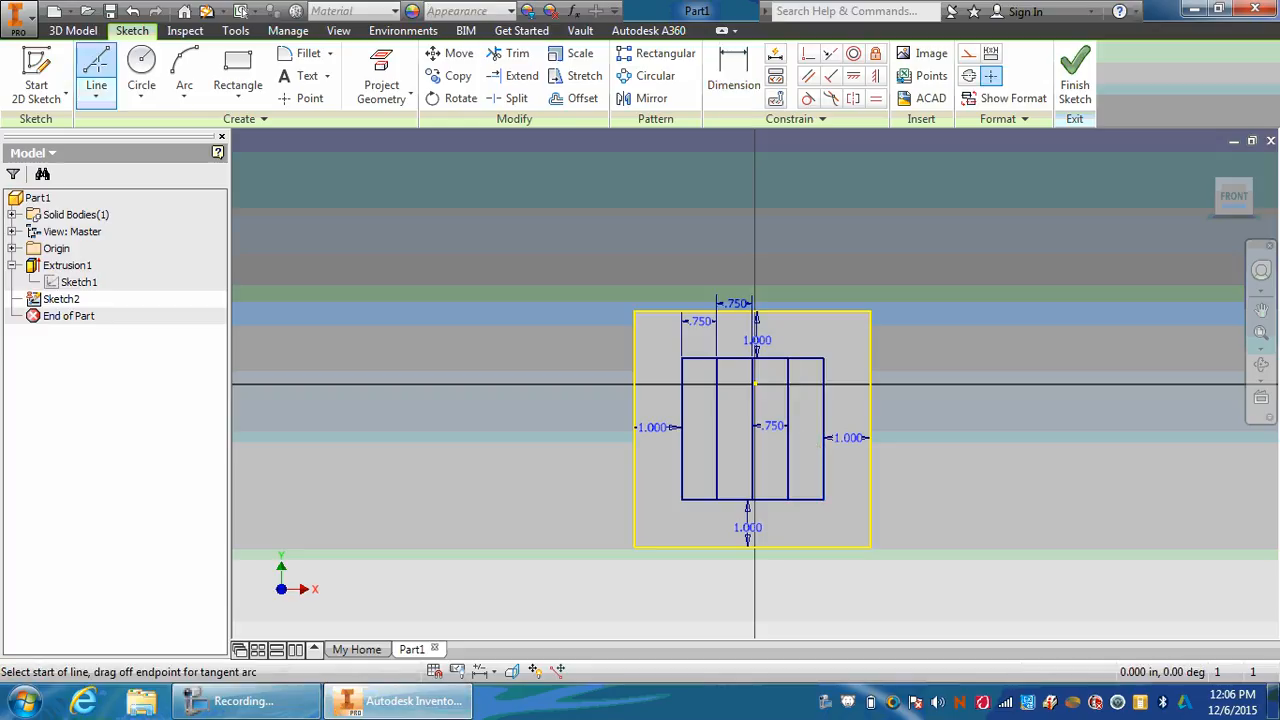
pyautogui.click(681, 394)
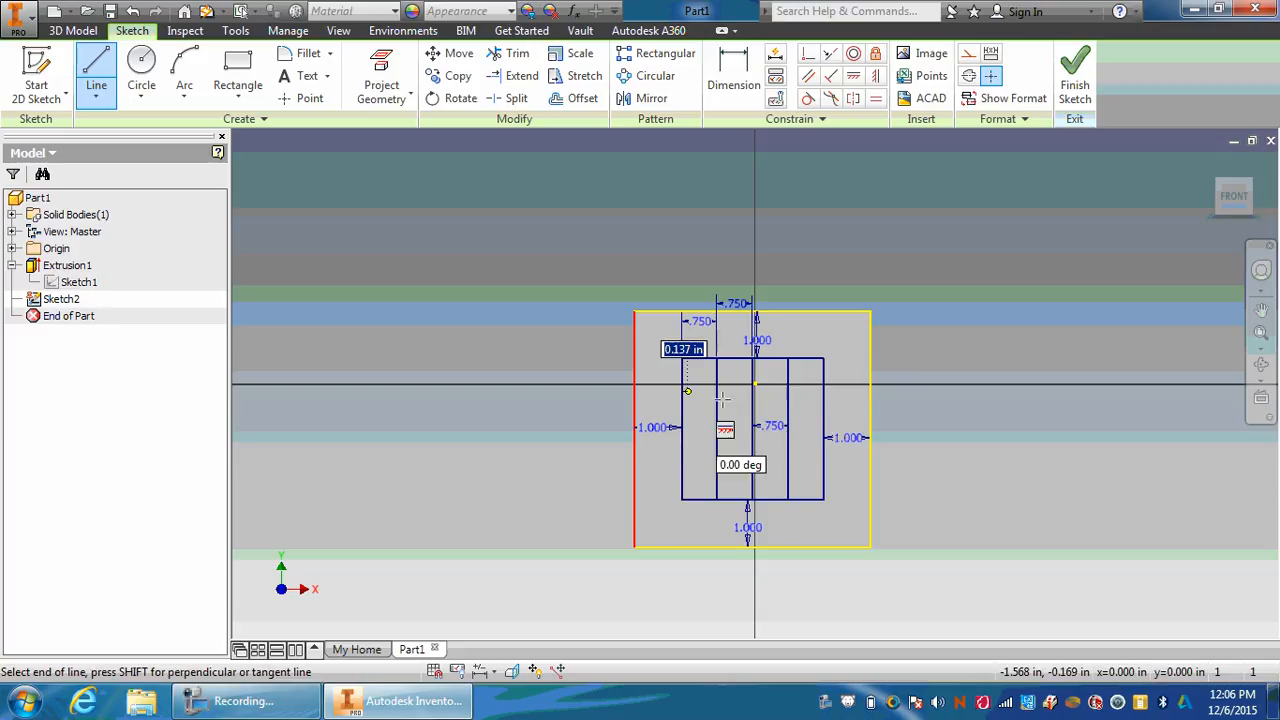
pyautogui.click(822, 392)
pyautogui.click(681, 443)
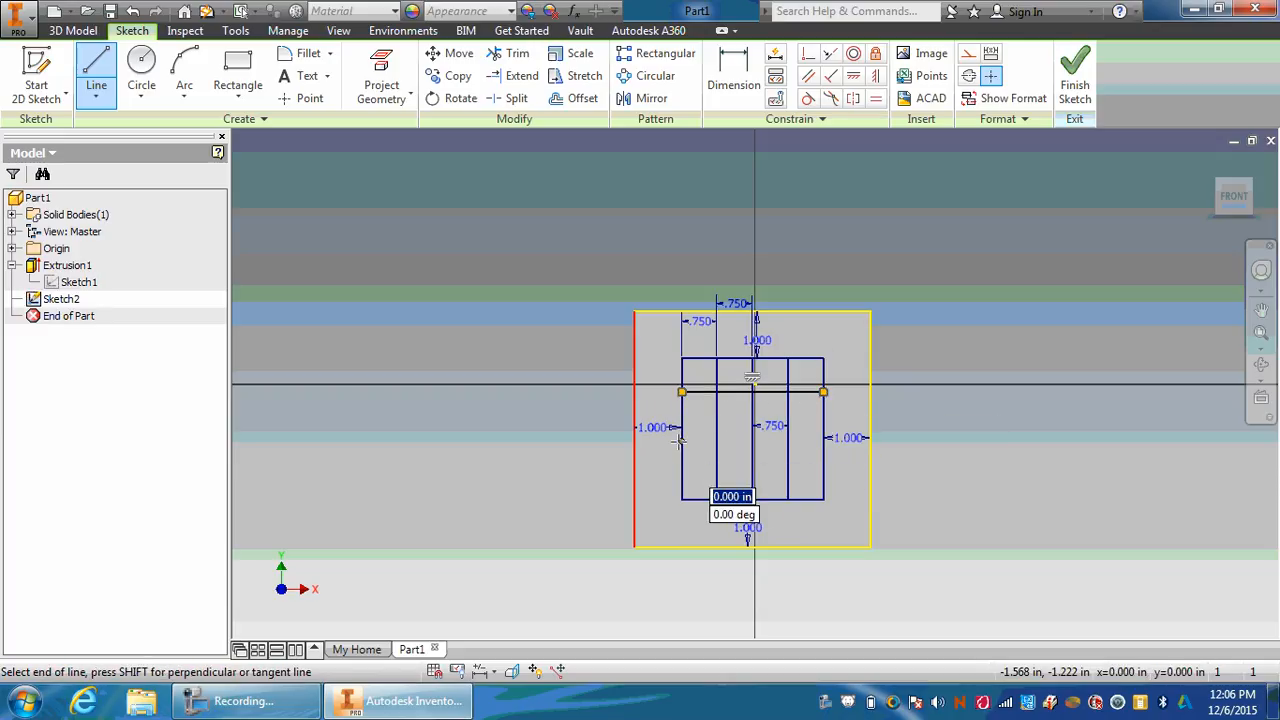
pyautogui.click(823, 442)
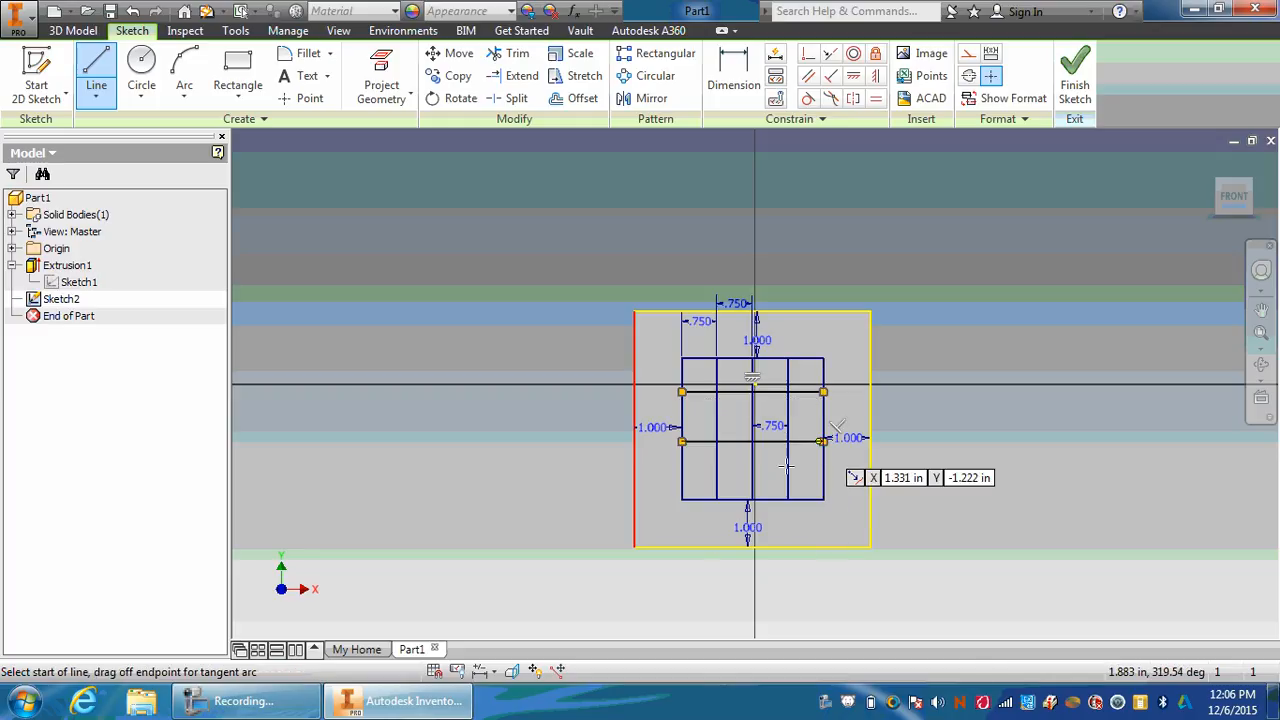
pyautogui.click(681, 476)
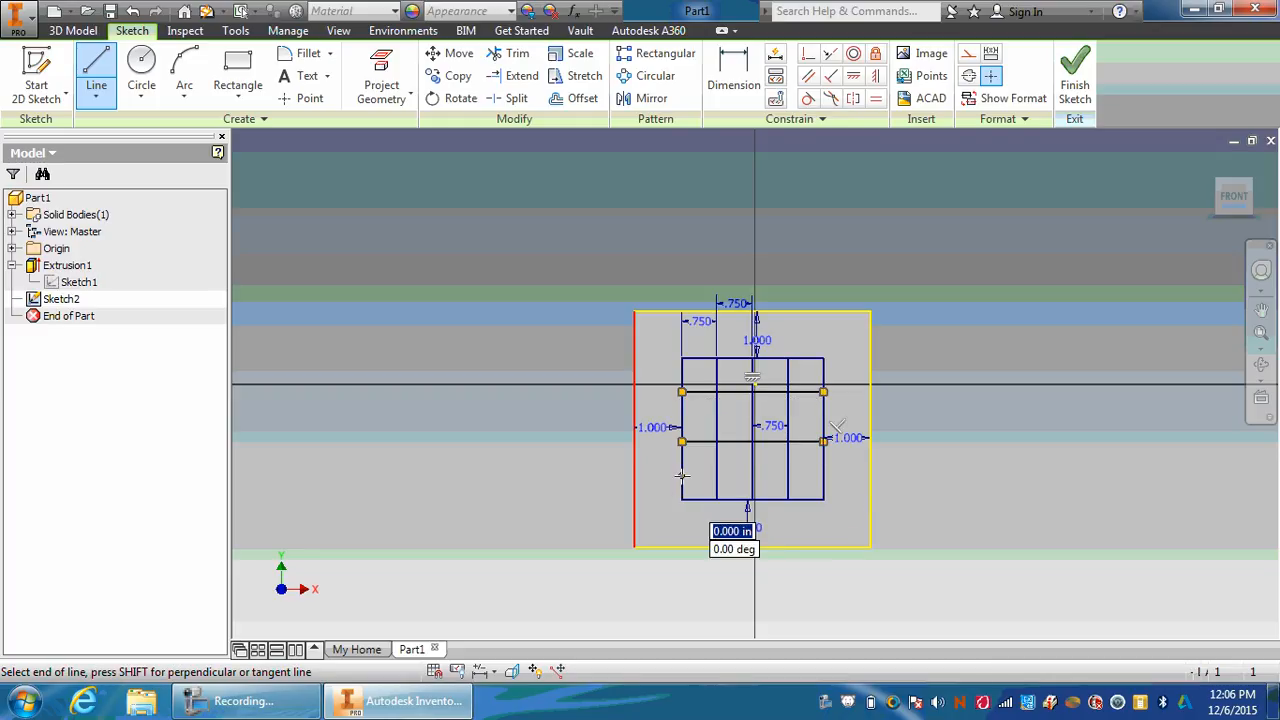
pyautogui.click(823, 476)
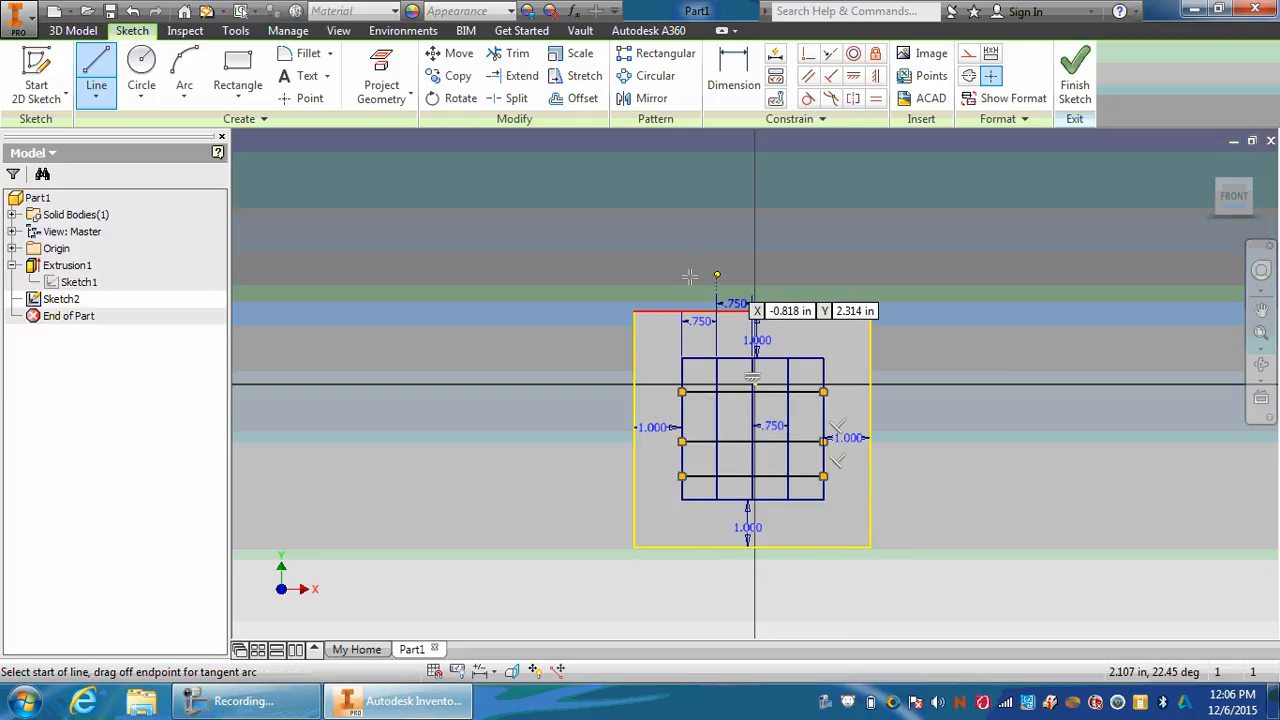
# Dimension the gap between the inner square's top edge and the uppermost horizontal line to 0.75 in
pyautogui.click(724, 92)
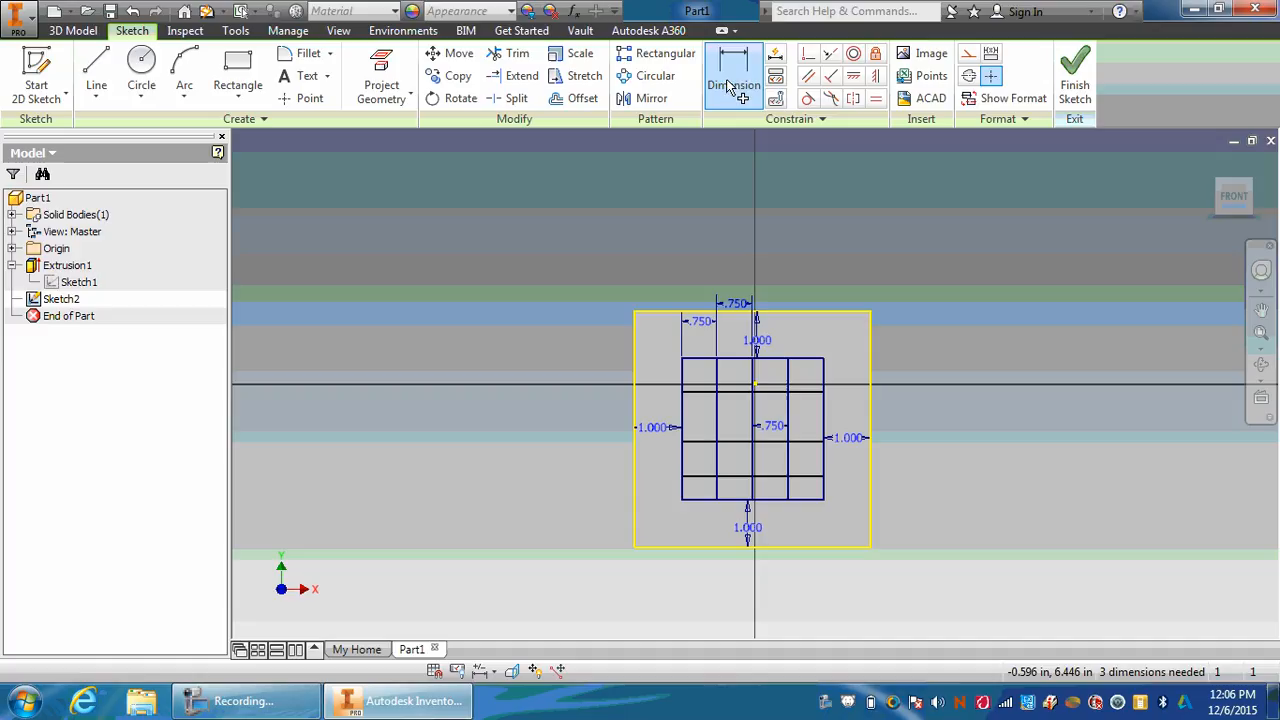
pyautogui.click(703, 360)
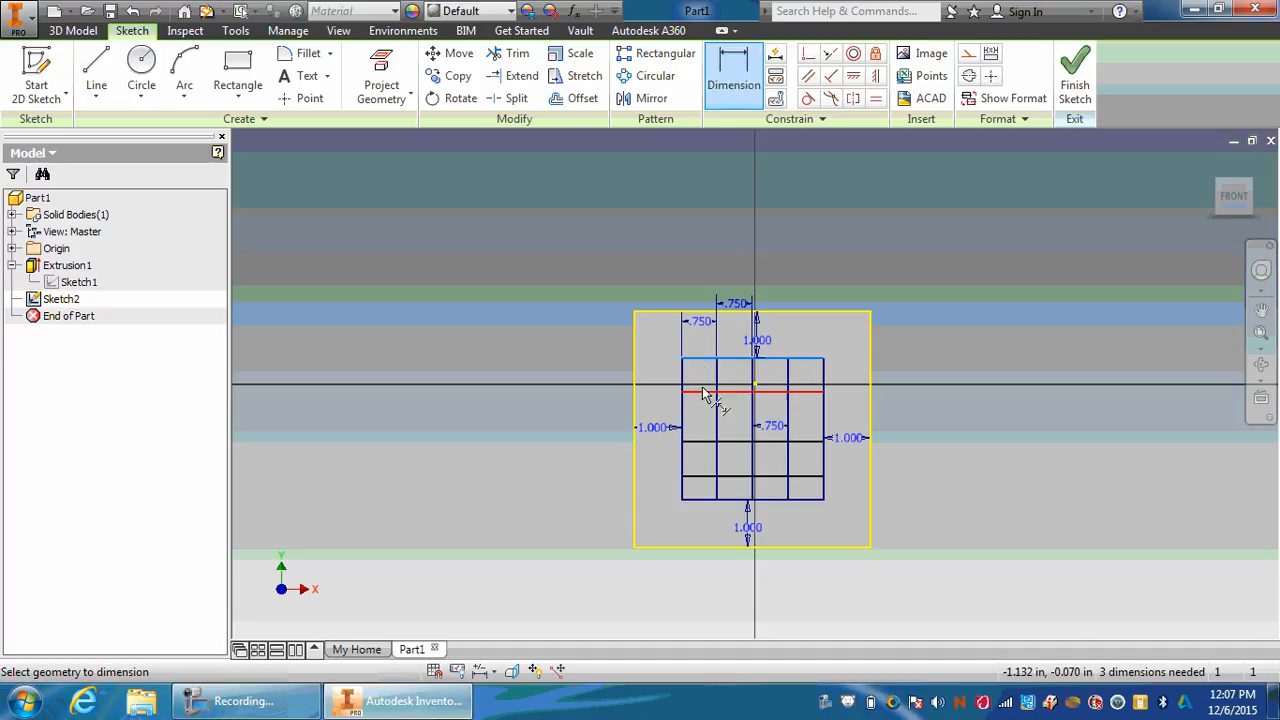
pyautogui.click(705, 391)
pyautogui.click(704, 382)
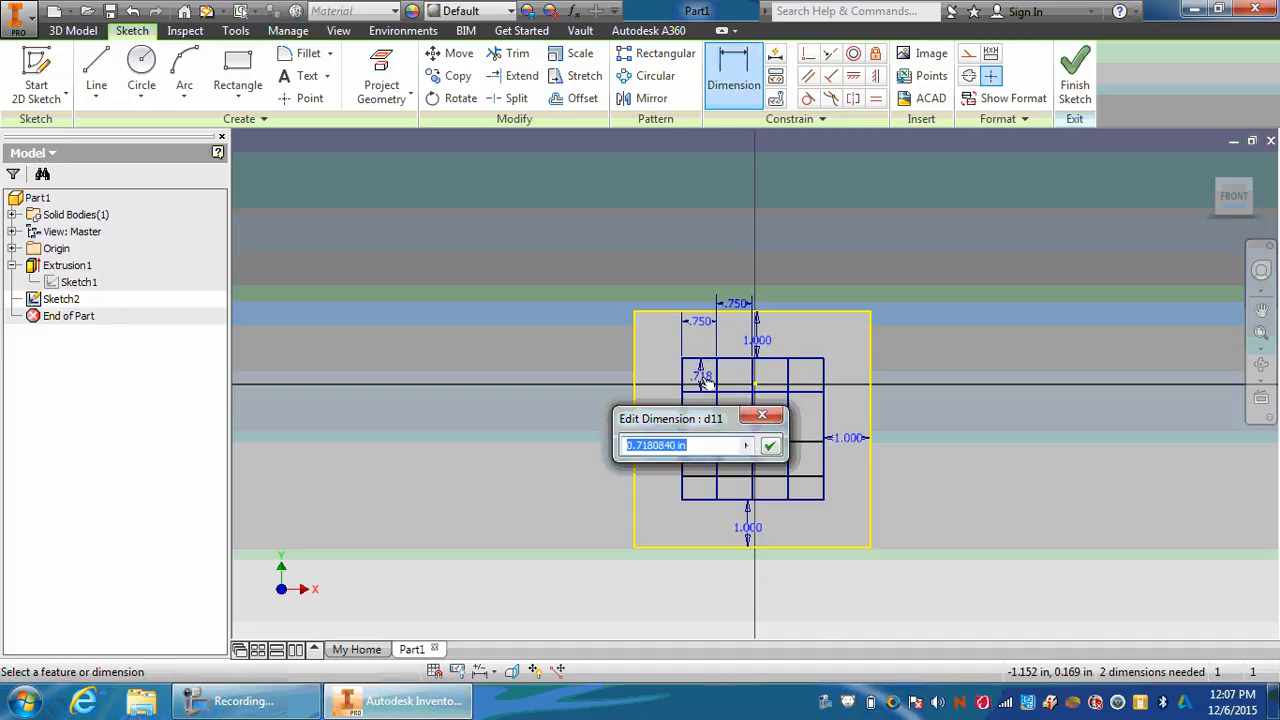
pyautogui.write('.75')
pyautogui.press('Return')
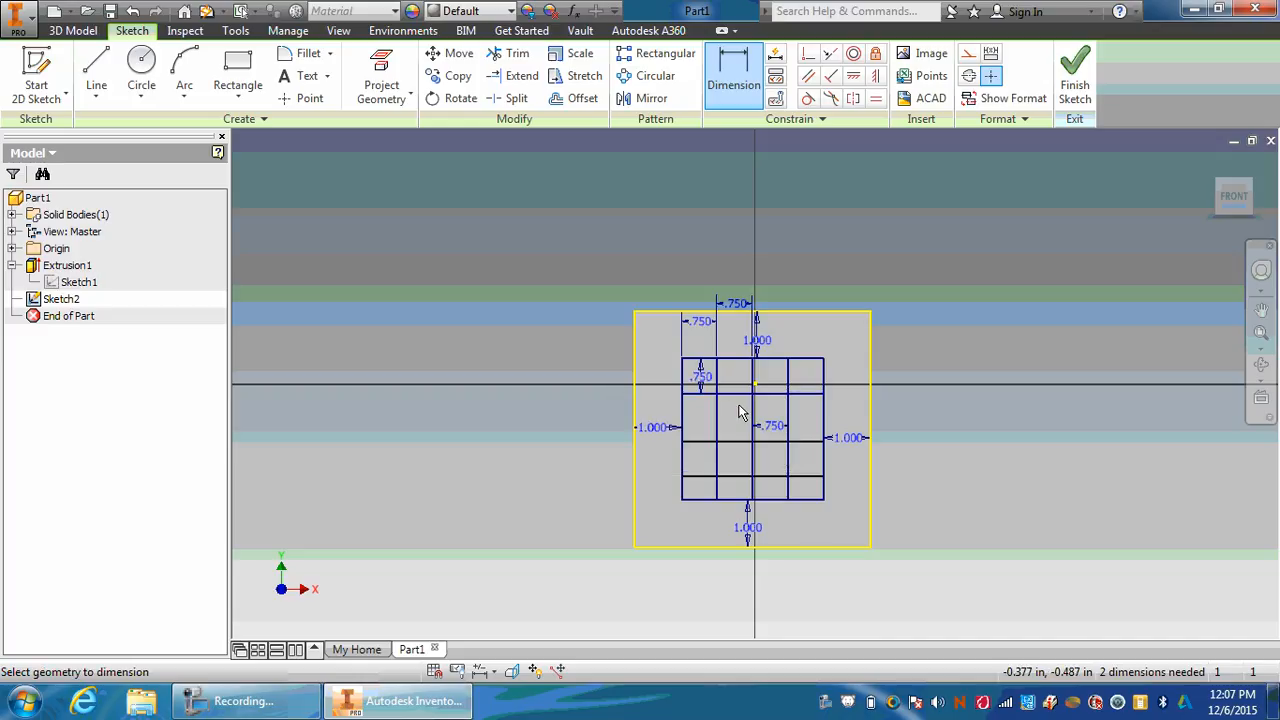
# Dimension the spacing between the uppermost and middle horizontal lines to 0.75 in
pyautogui.click(742, 395)
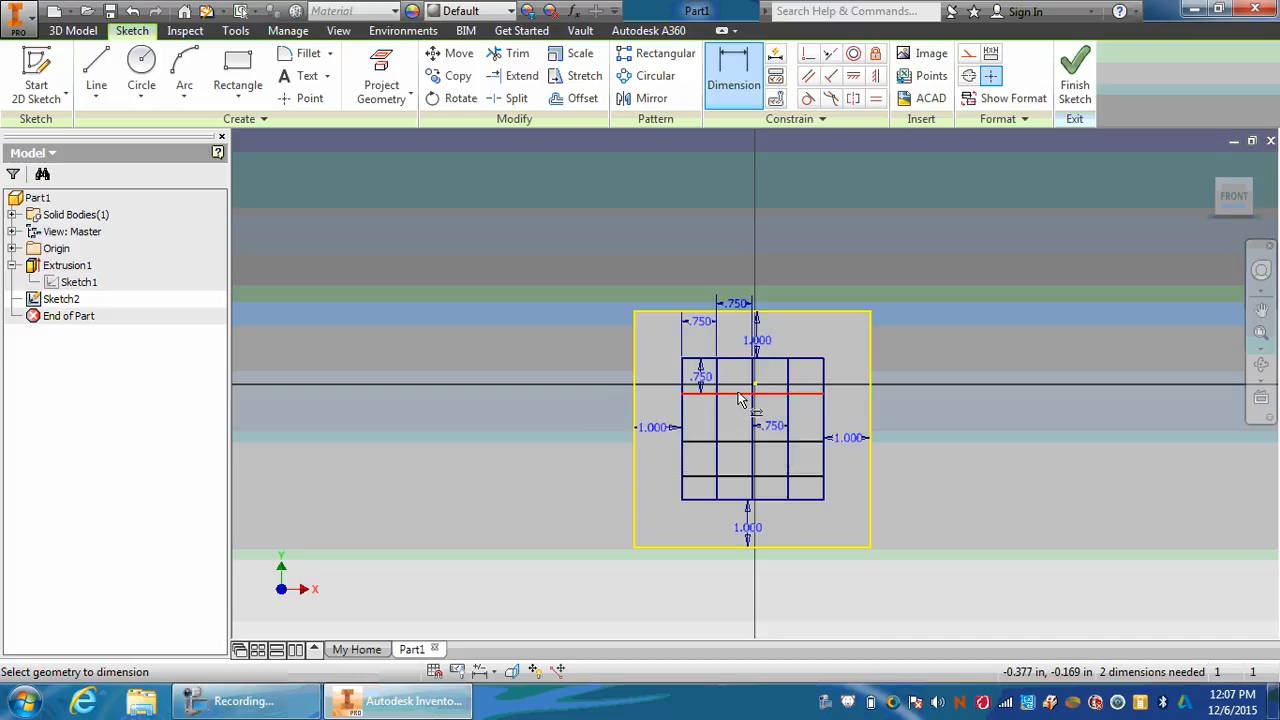
pyautogui.click(740, 442)
pyautogui.click(738, 428)
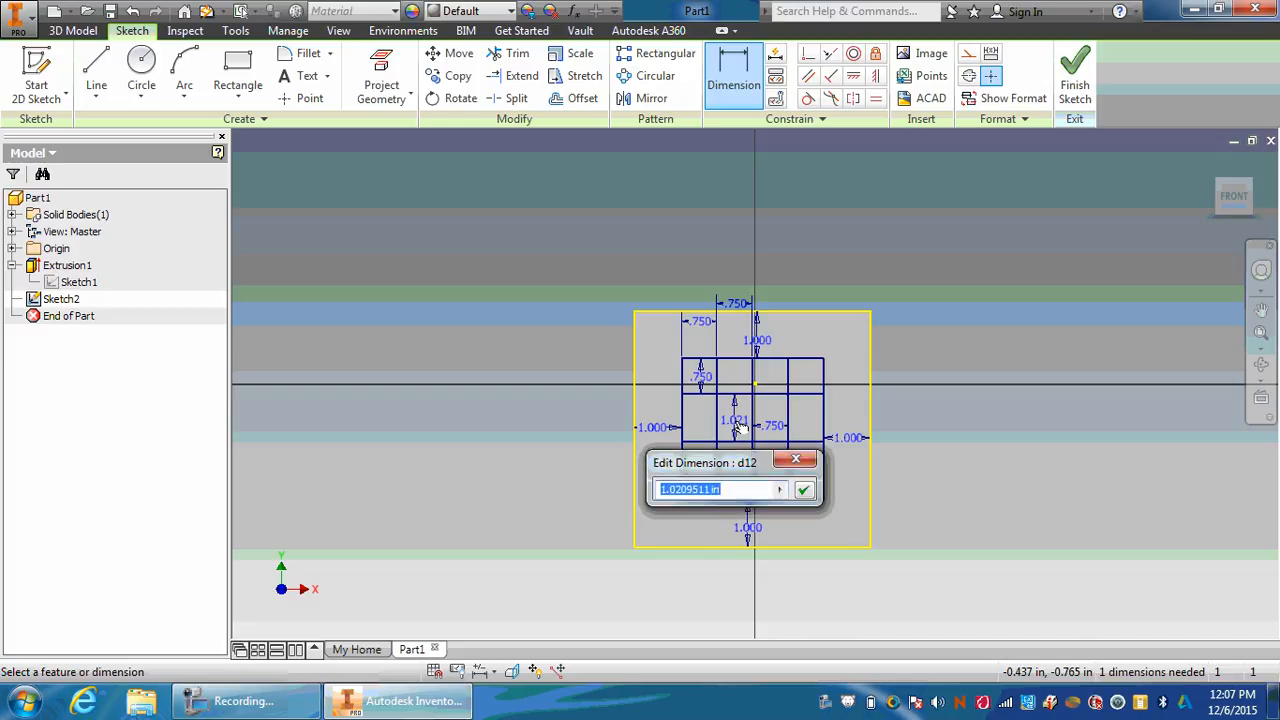
pyautogui.write('.75')
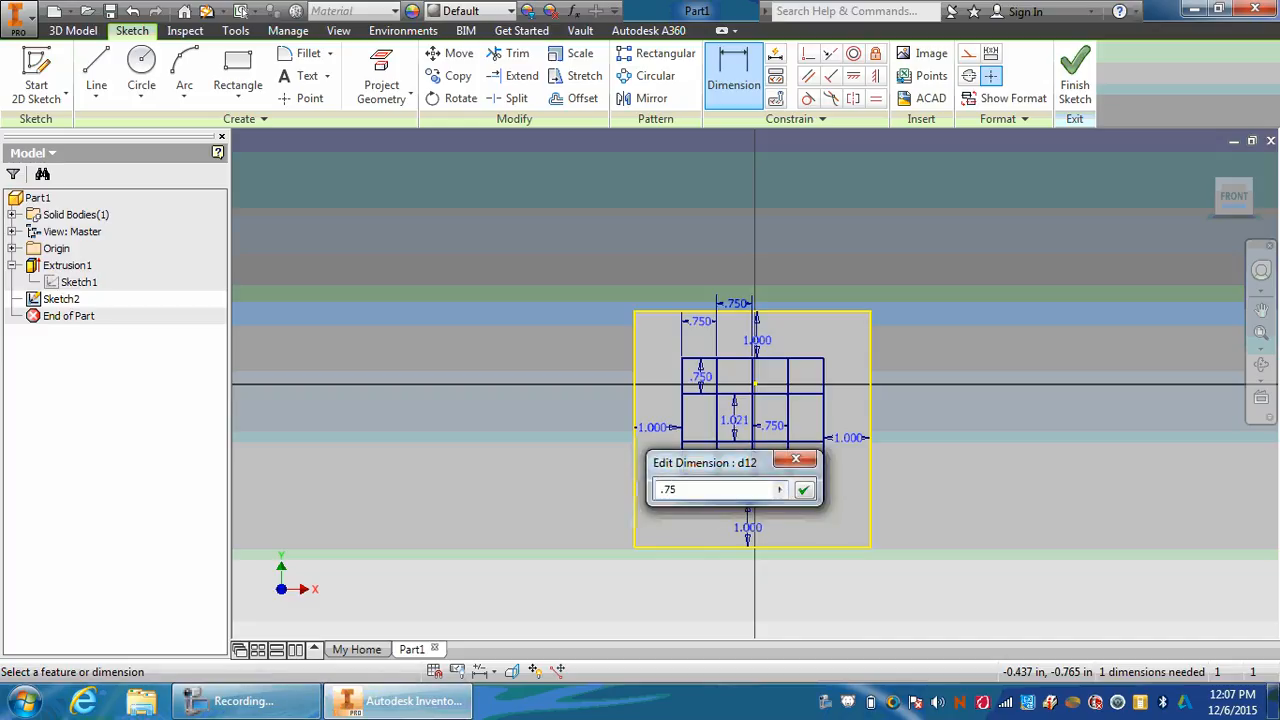
pyautogui.press('Return')
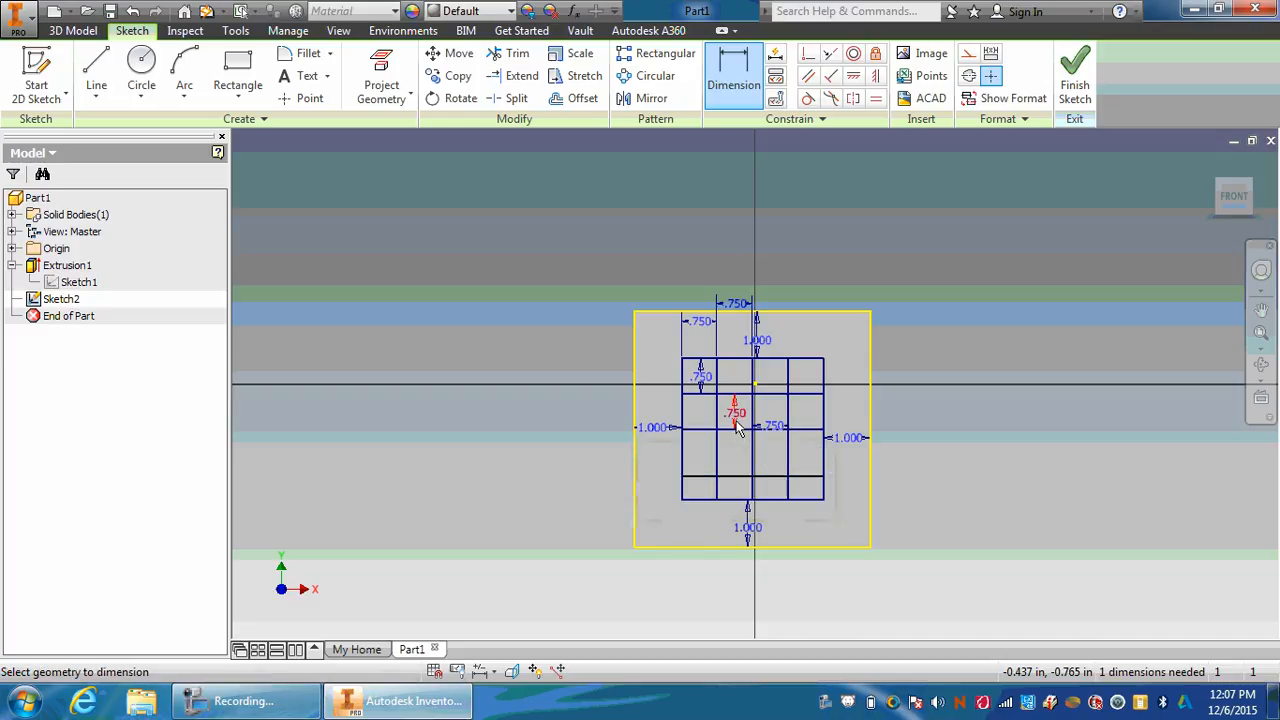
# Dimension the spacing between the middle and lowest horizontal lines to 0.75 in
pyautogui.click(700, 428)
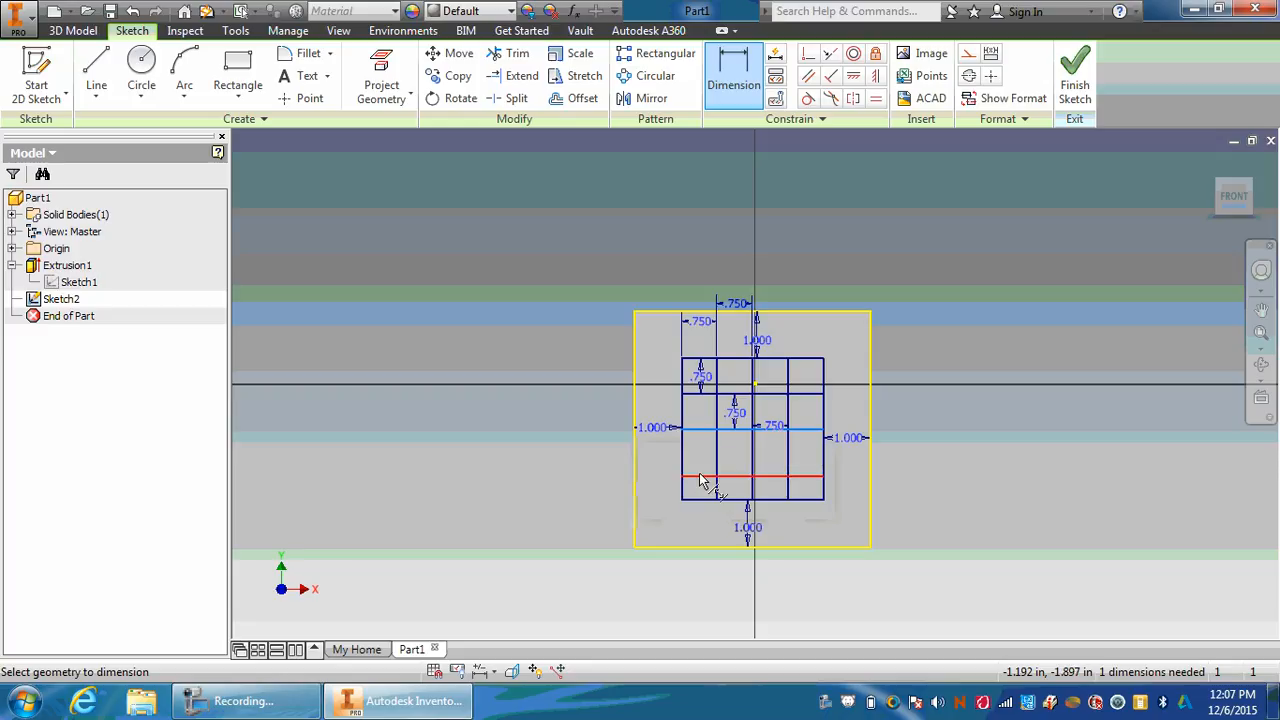
pyautogui.click(703, 480)
pyautogui.click(703, 460)
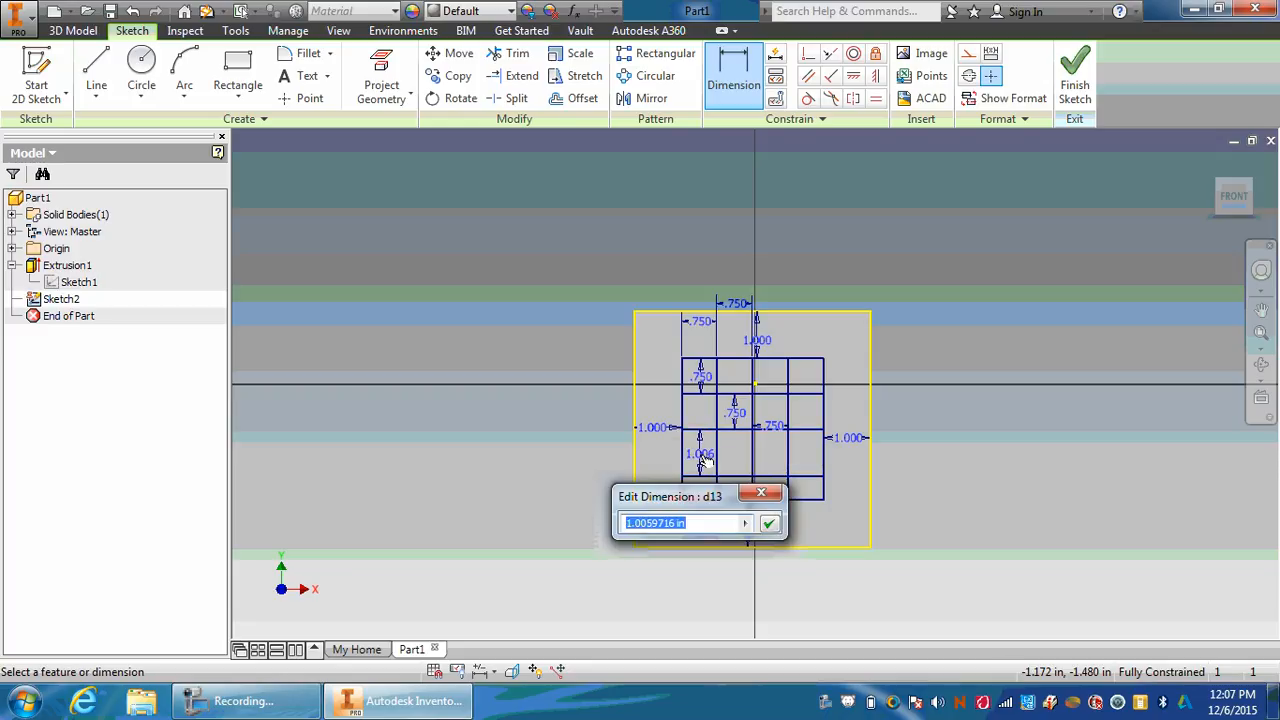
pyautogui.write('.')
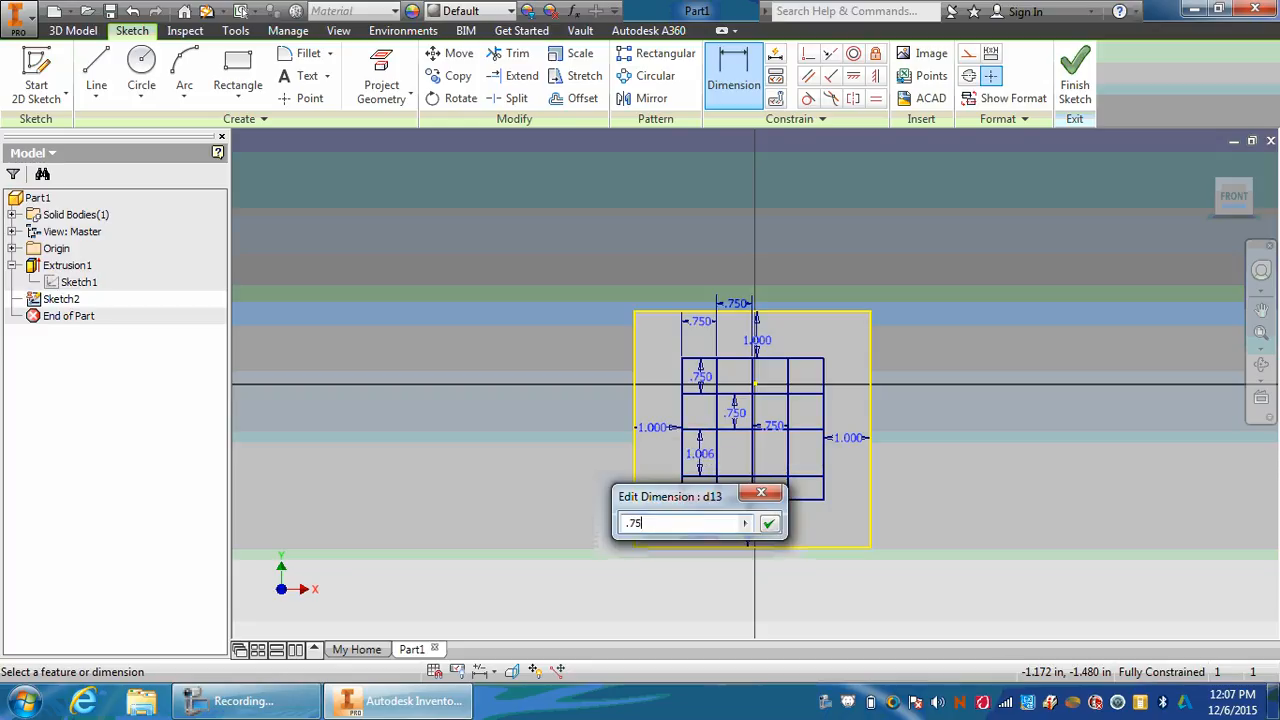
pyautogui.write('75')
pyautogui.press('Return')
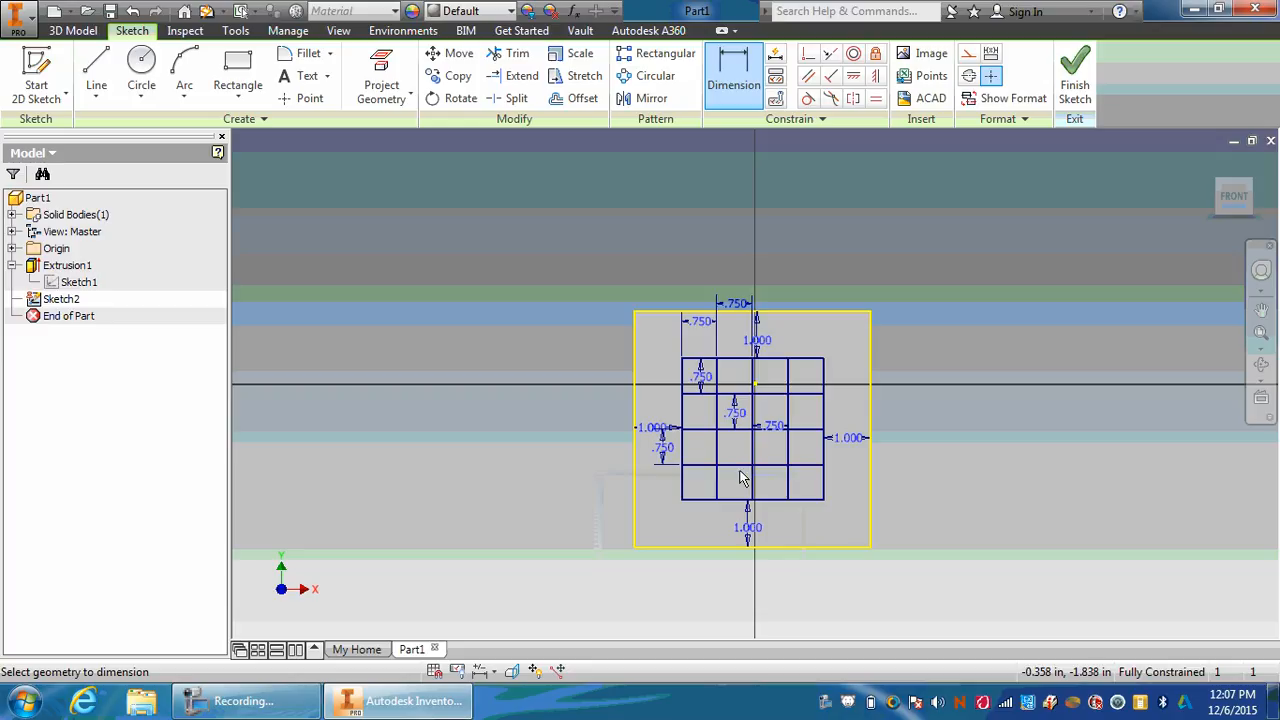
# Check the gap between the lowest horizontal line and the inner square's bottom edge with the Dimension tool, without placing a dimension
pyautogui.click(740, 465)
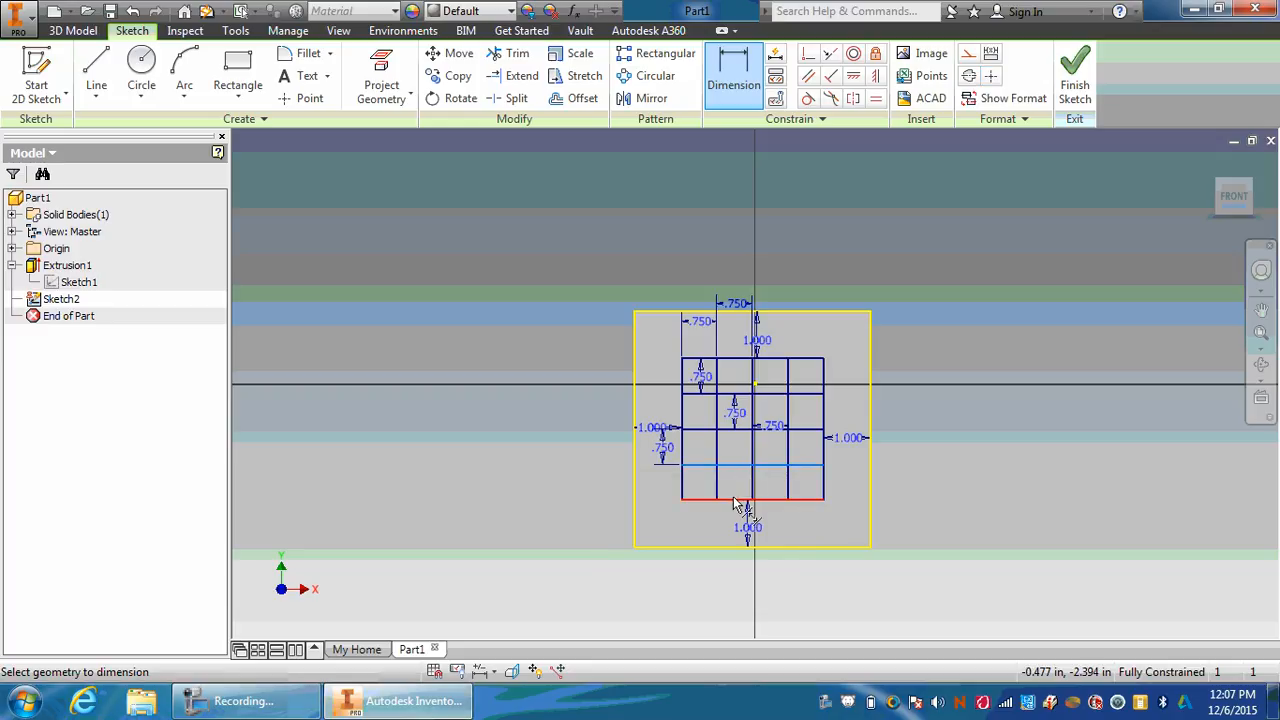
pyautogui.click(735, 499)
pyautogui.press('Escape')
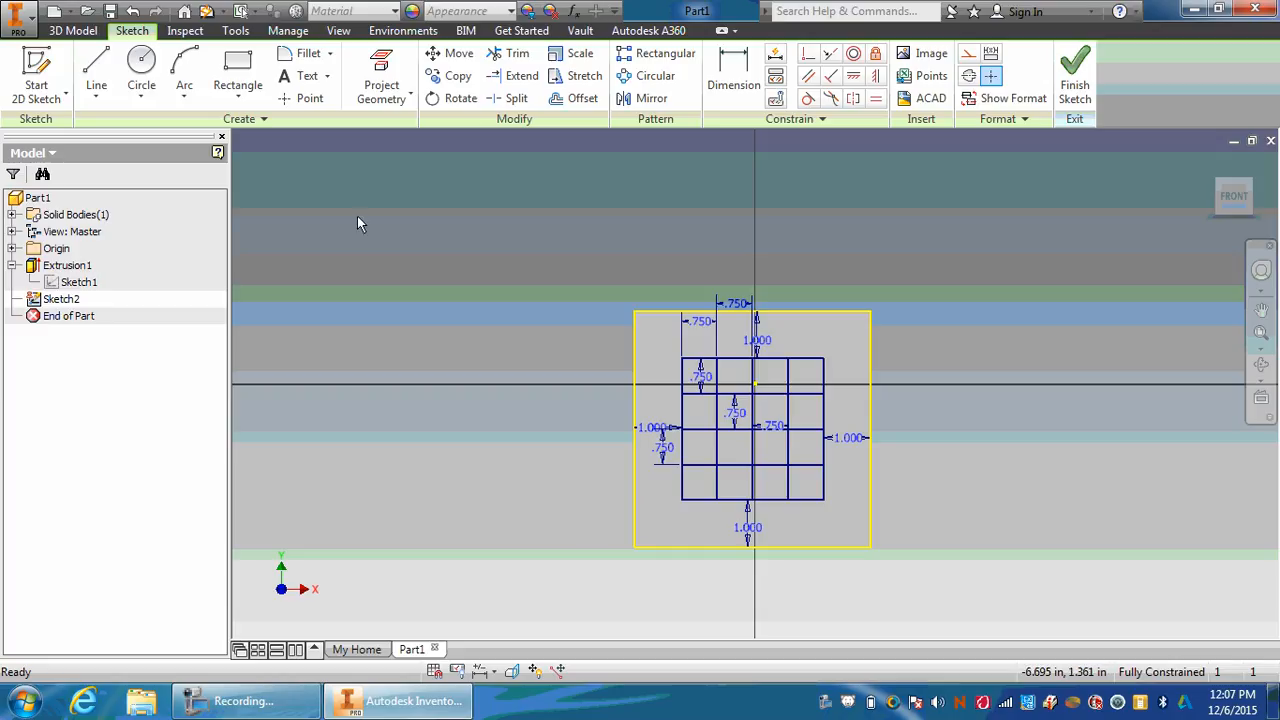
pyautogui.click(73, 31)
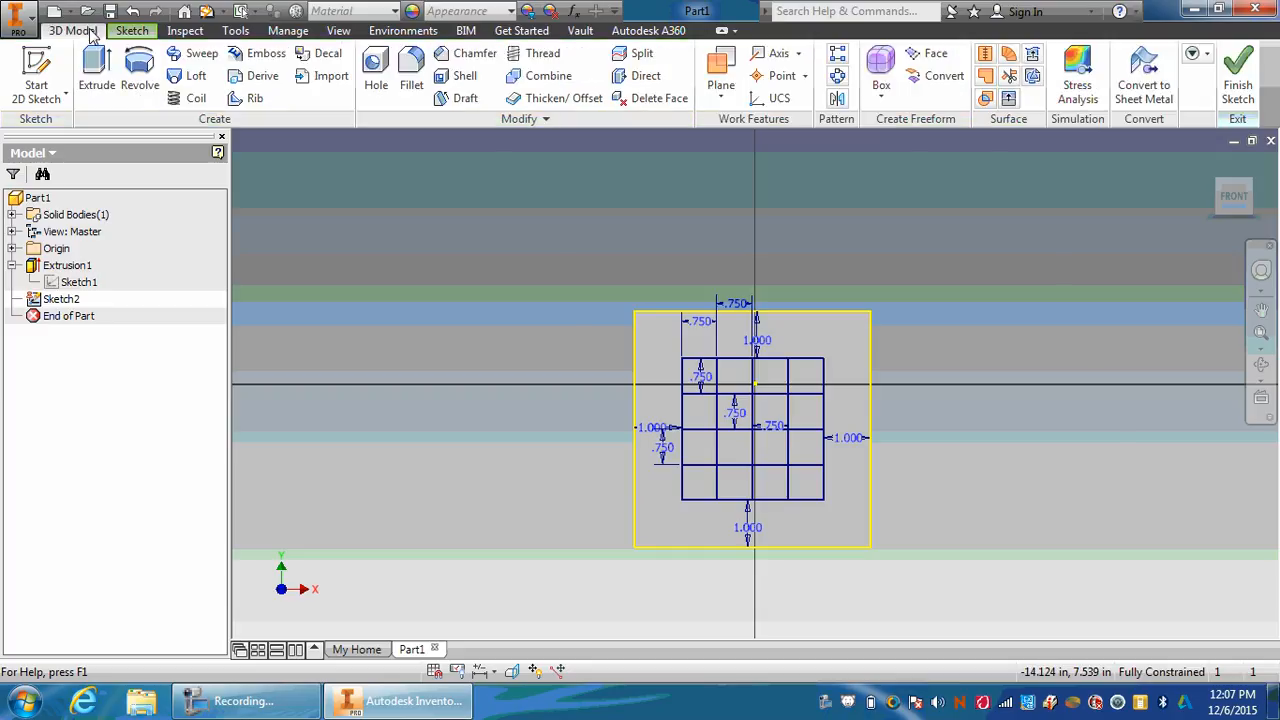
pyautogui.click(240, 701)
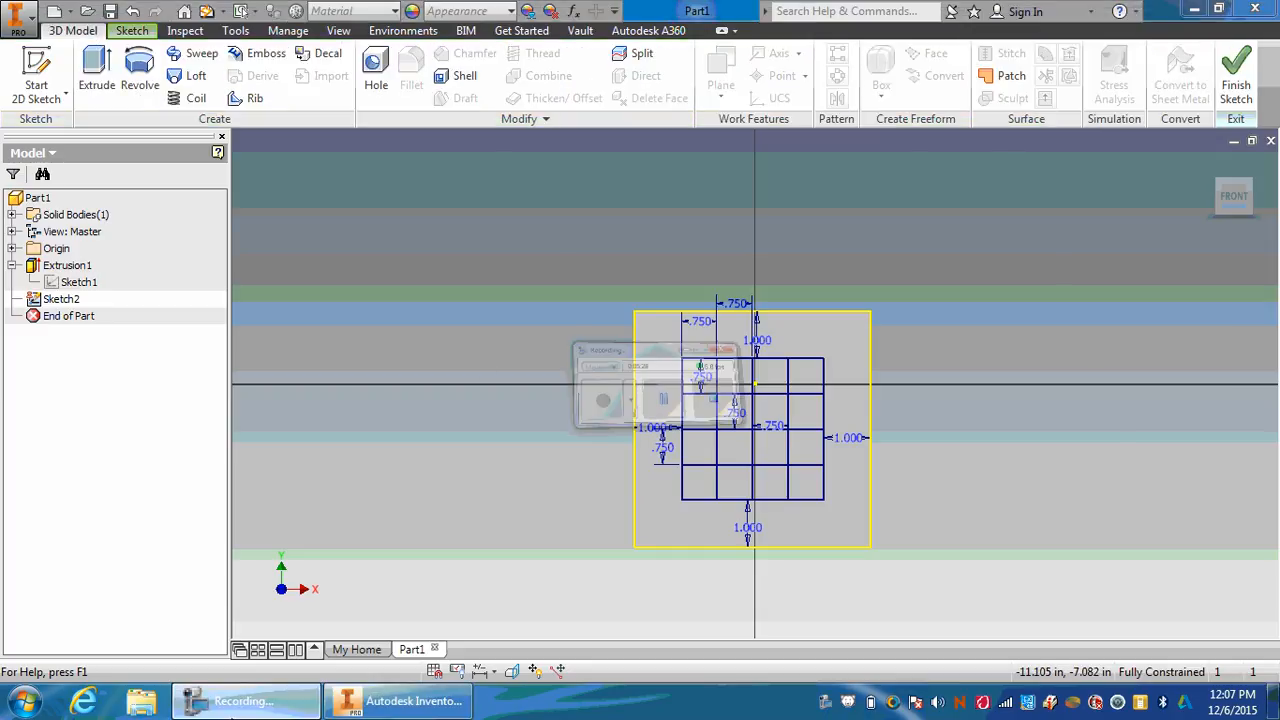
pyautogui.click(1130, 104)
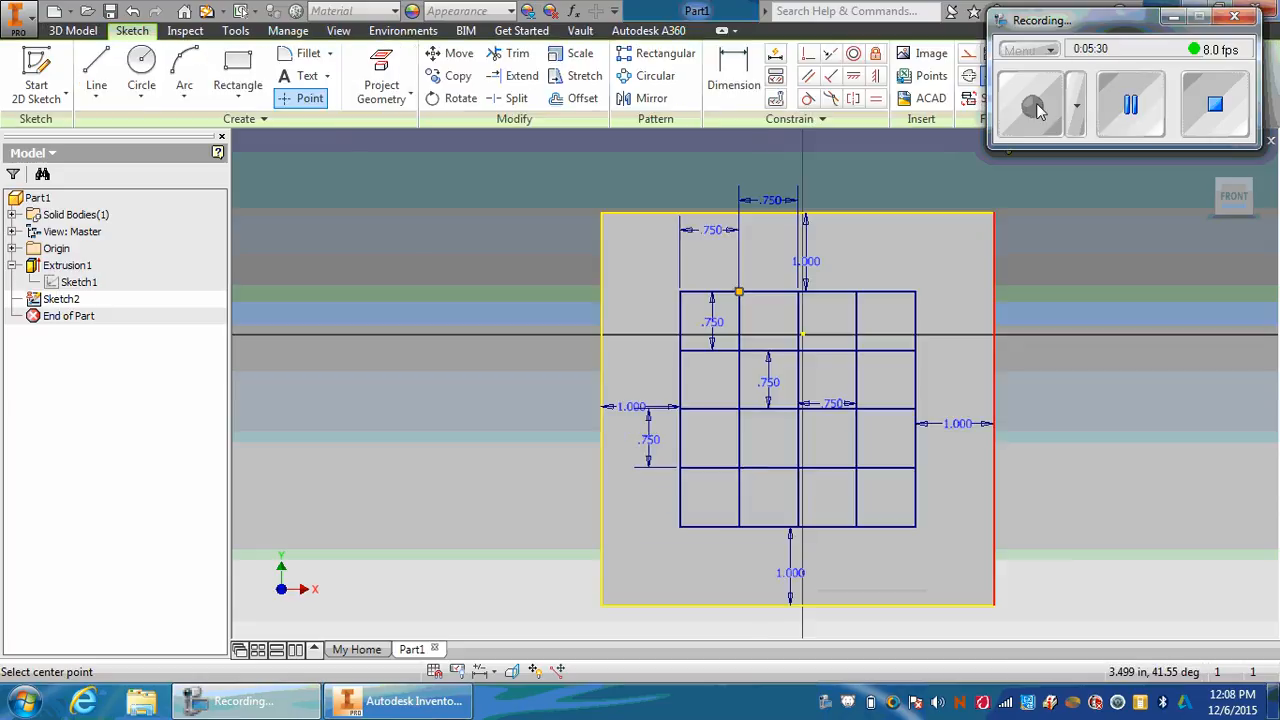
pyautogui.click(1174, 19)
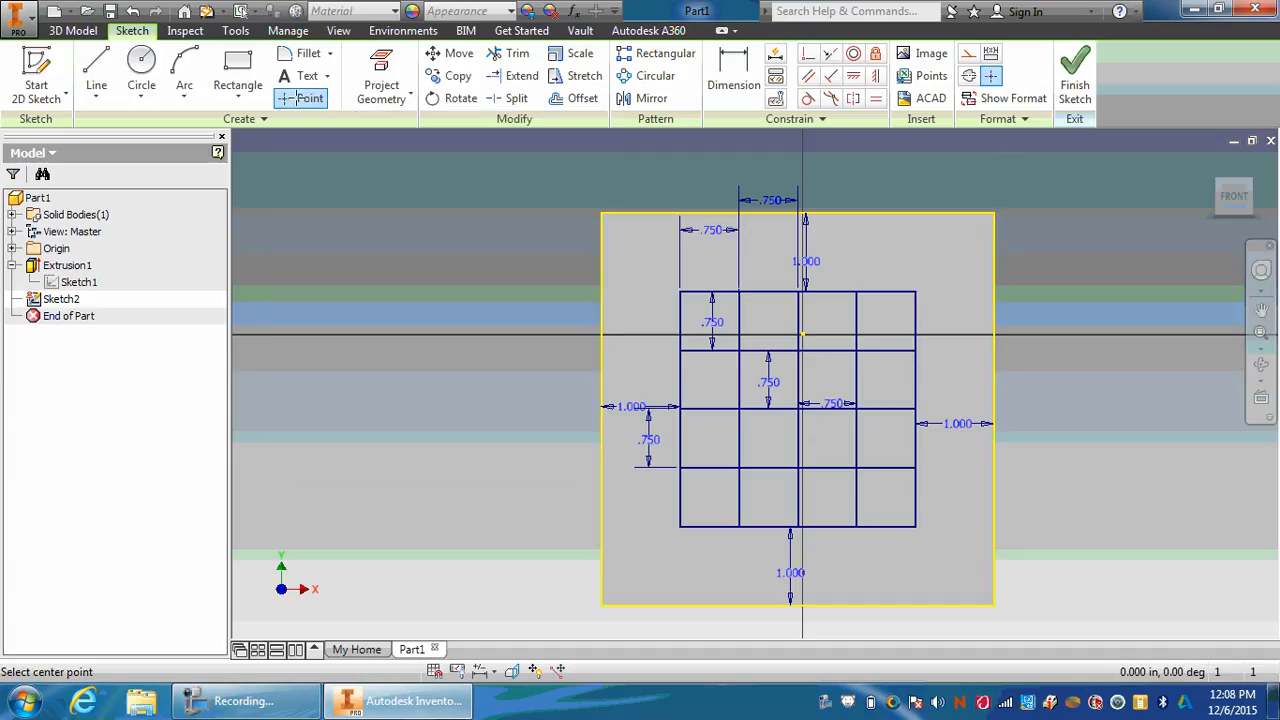
# Place sketch points where the middle and right vertical lines meet the inner square's top edge and at all five intersections along the uppermost horizontal line
pyautogui.click(798, 291)
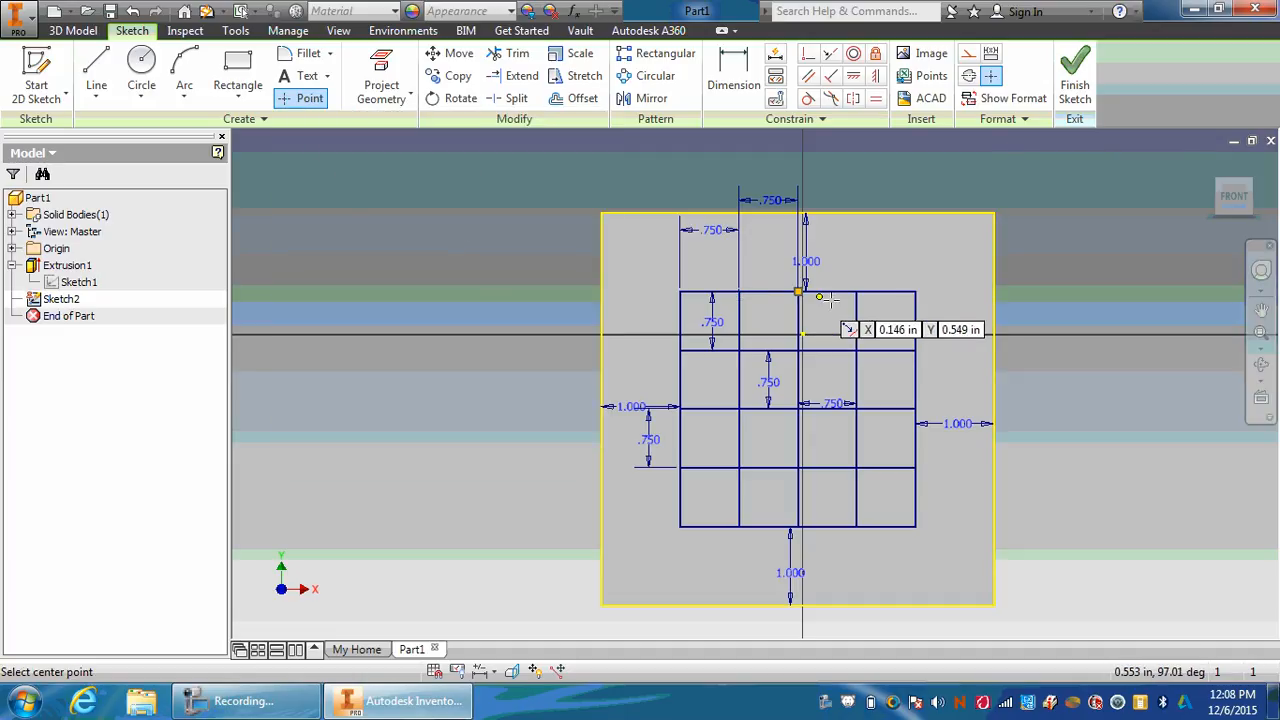
pyautogui.click(857, 291)
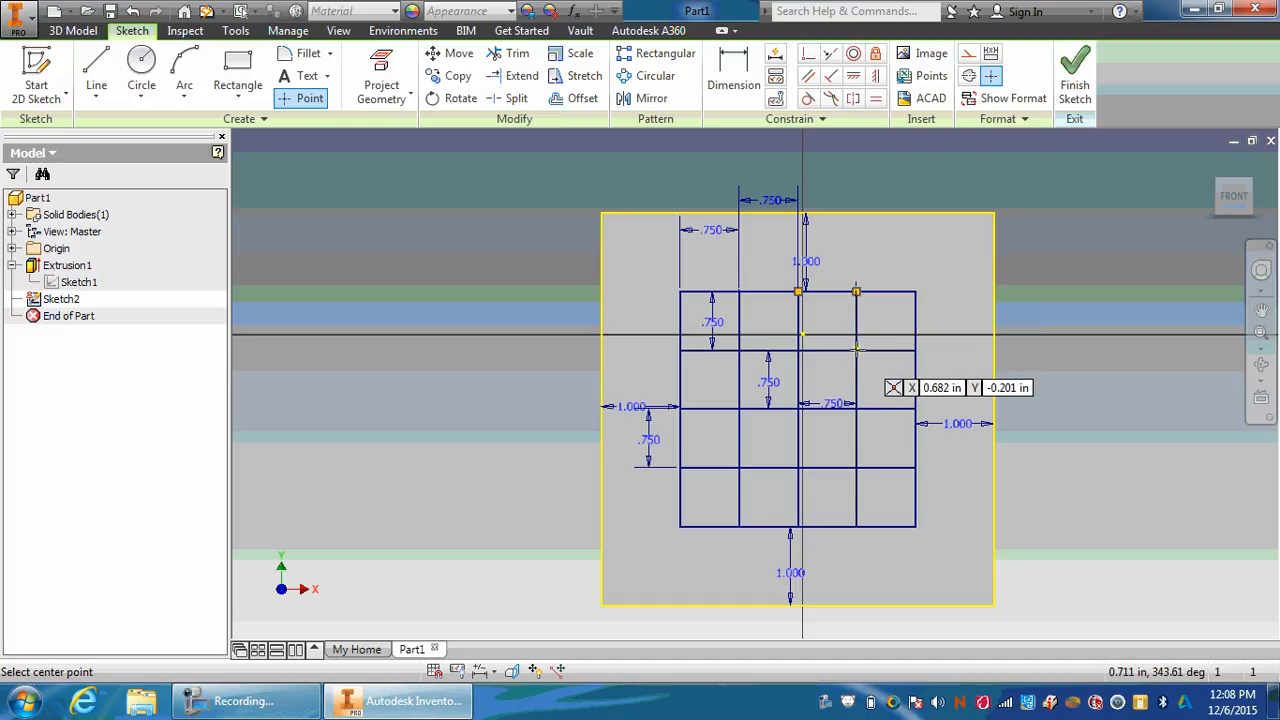
pyautogui.click(915, 350)
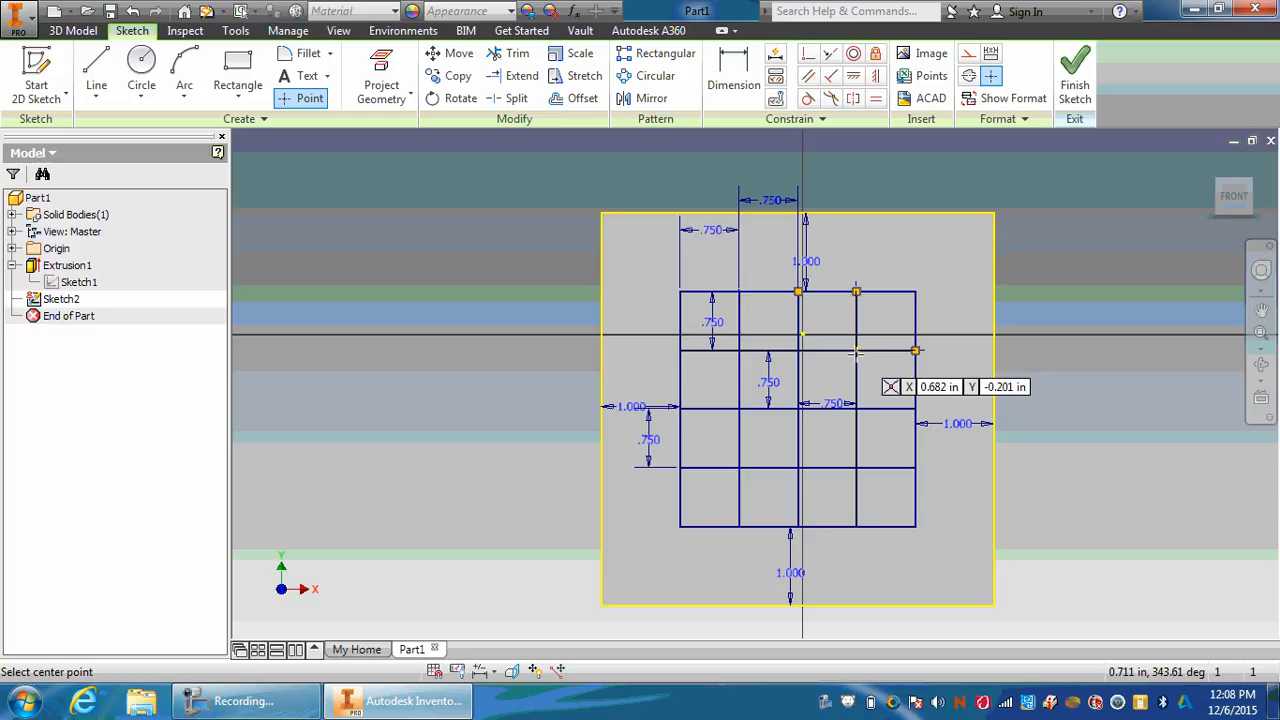
pyautogui.click(856, 350)
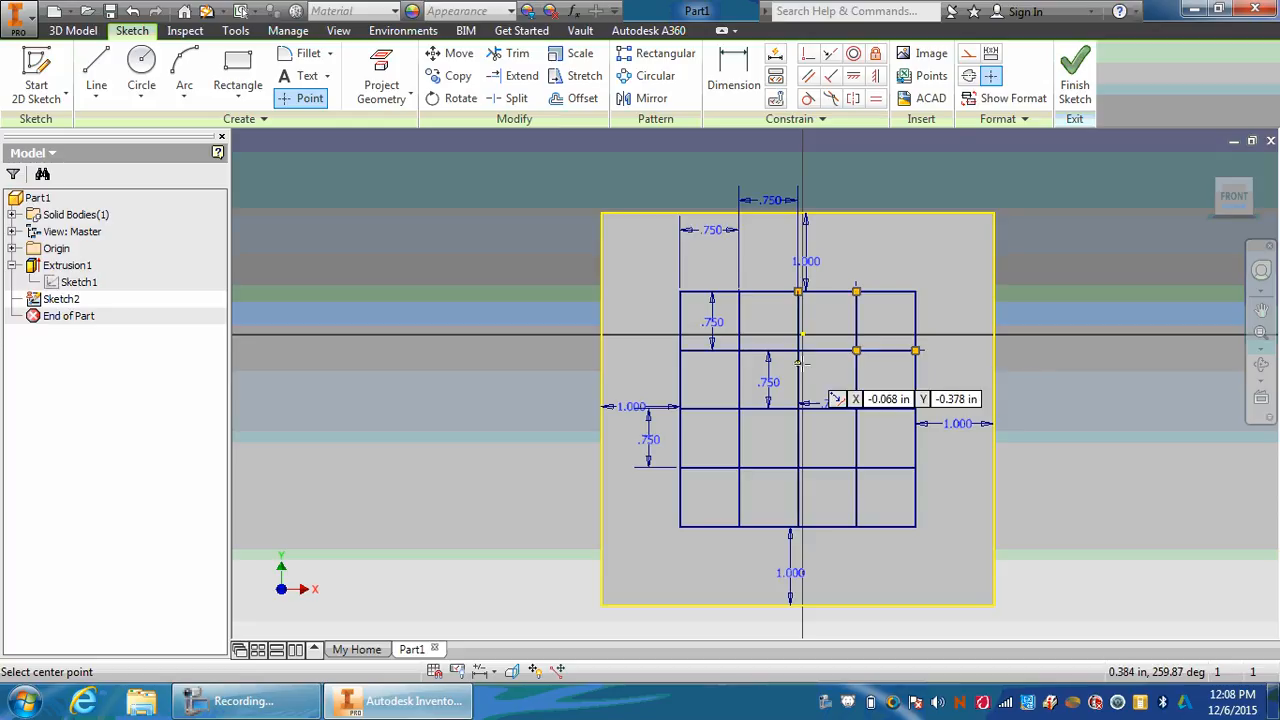
pyautogui.click(798, 350)
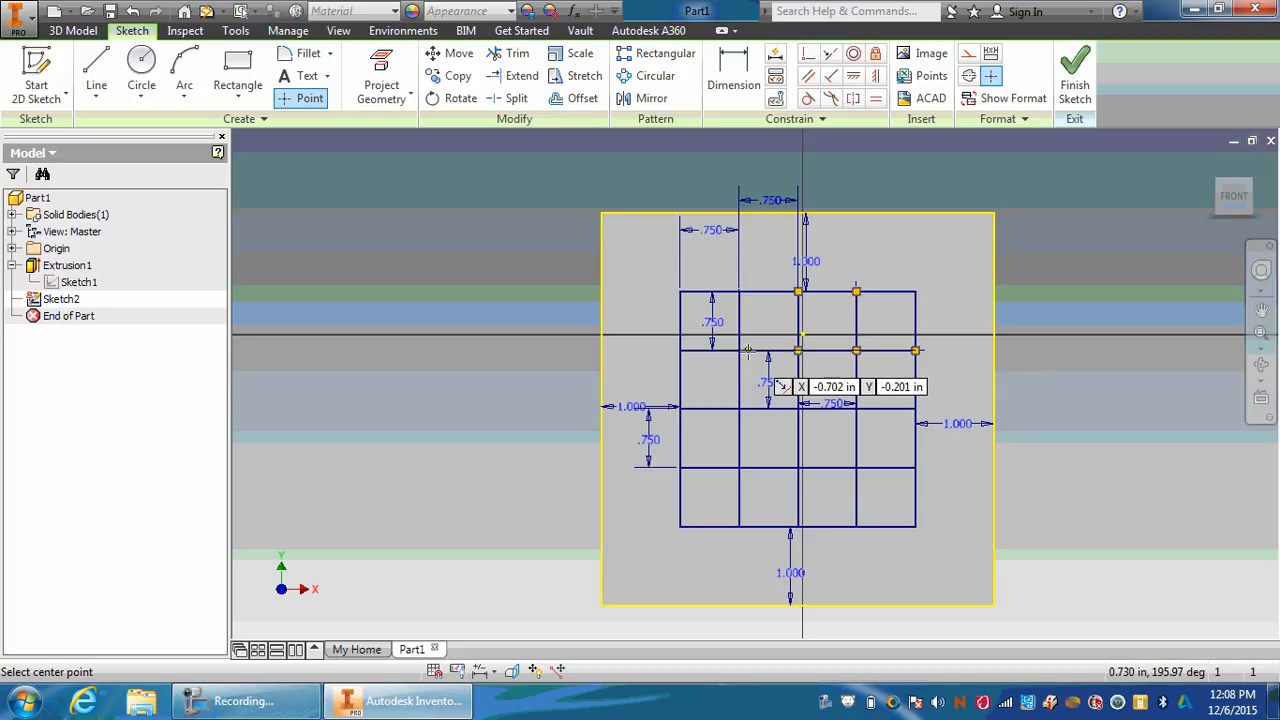
pyautogui.click(739, 350)
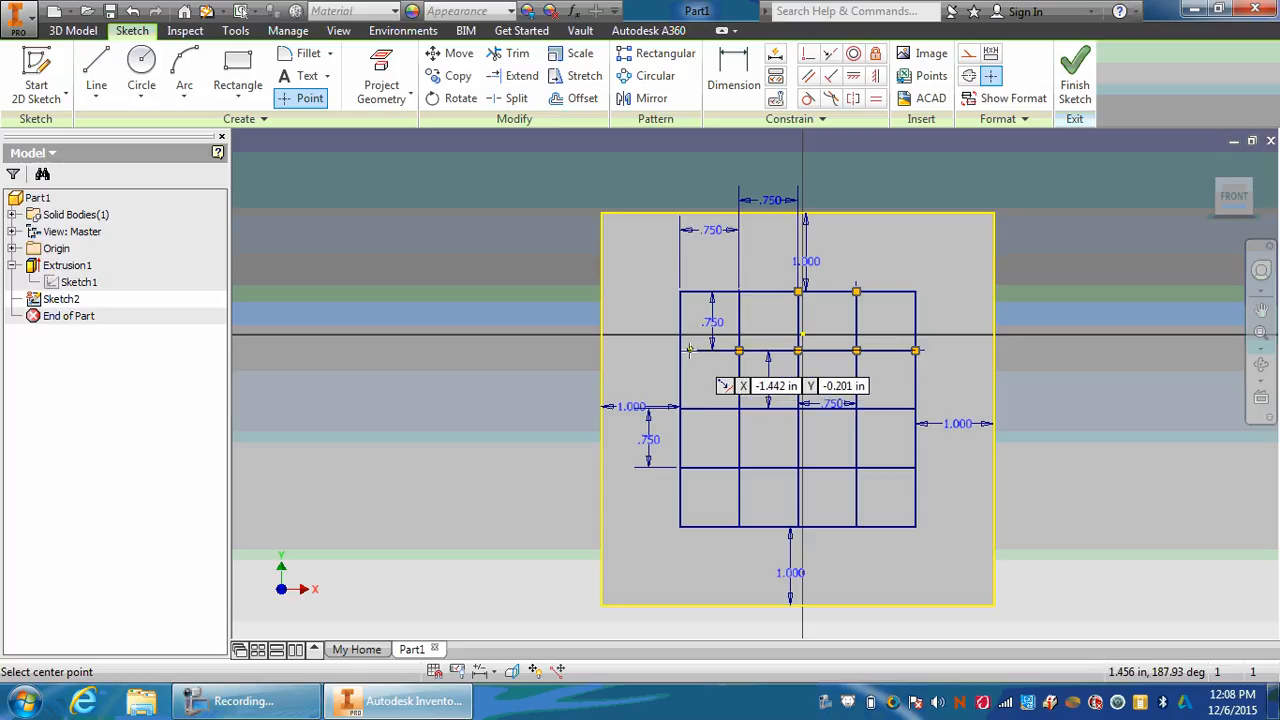
pyautogui.click(680, 350)
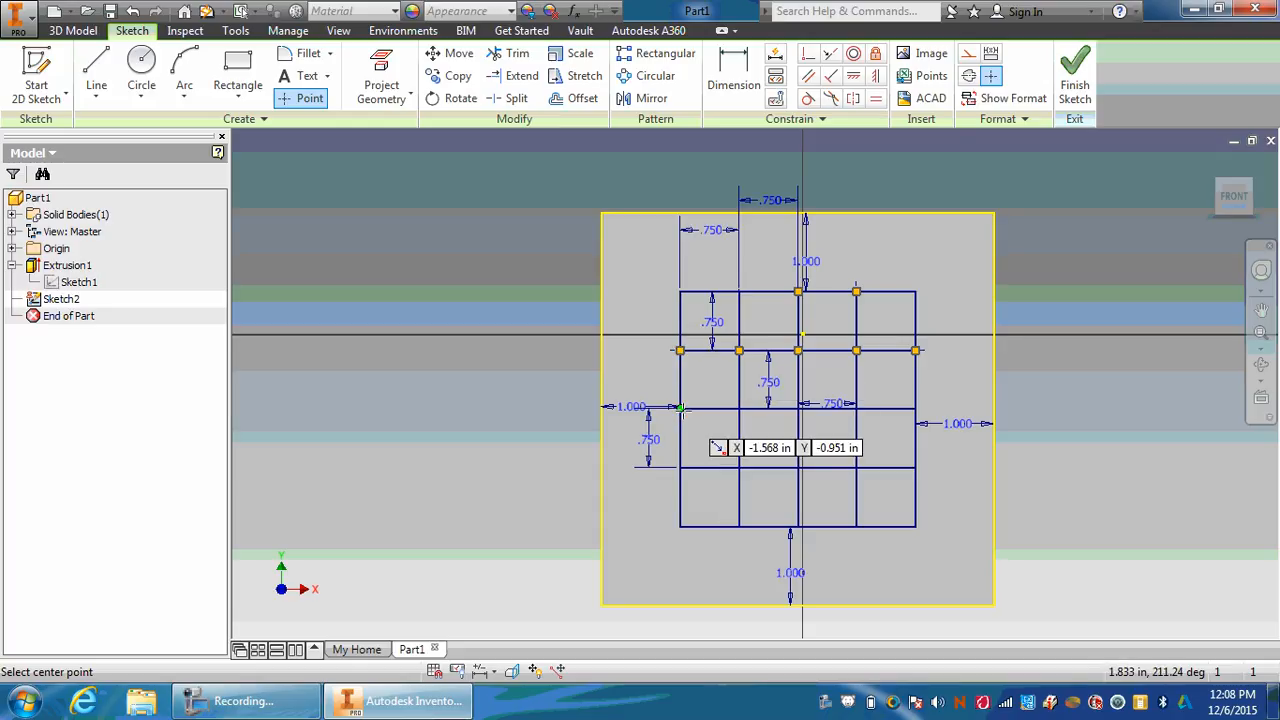
# Place sketch points at the five intersections along the grid's middle horizontal line, including both side edges of the inner square
pyautogui.click(680, 408)
pyautogui.click(739, 408)
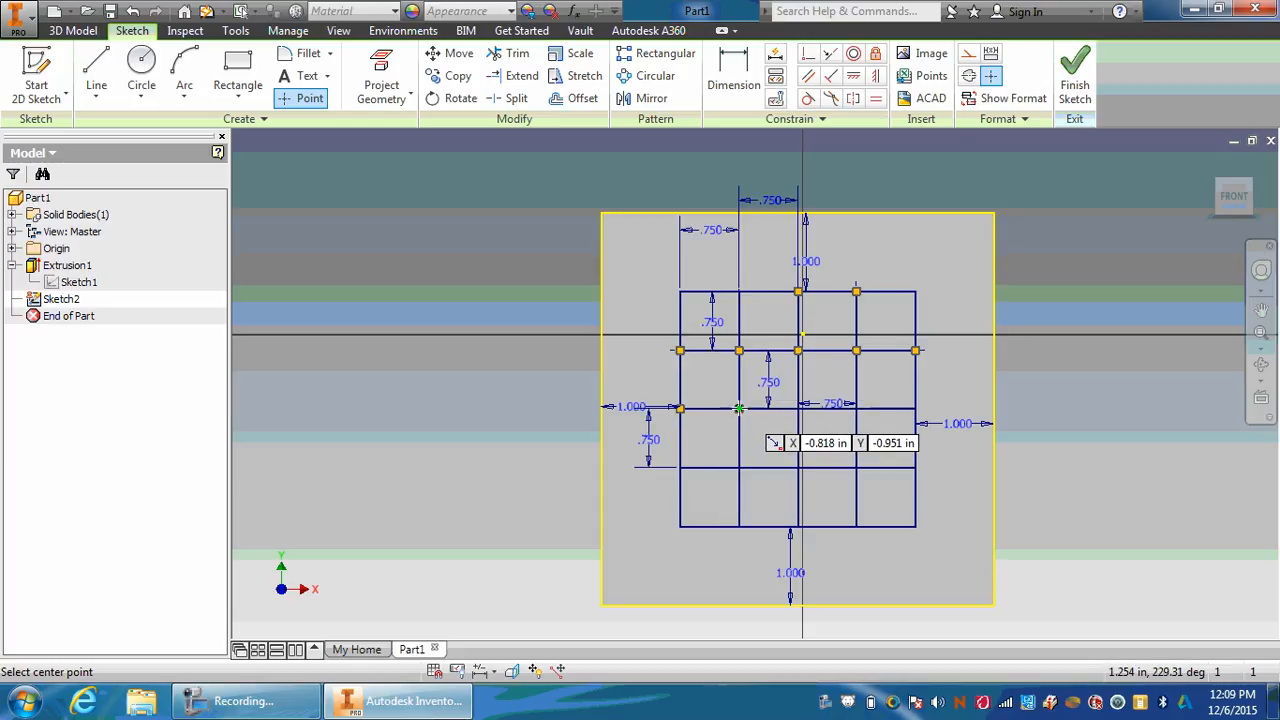
pyautogui.click(797, 408)
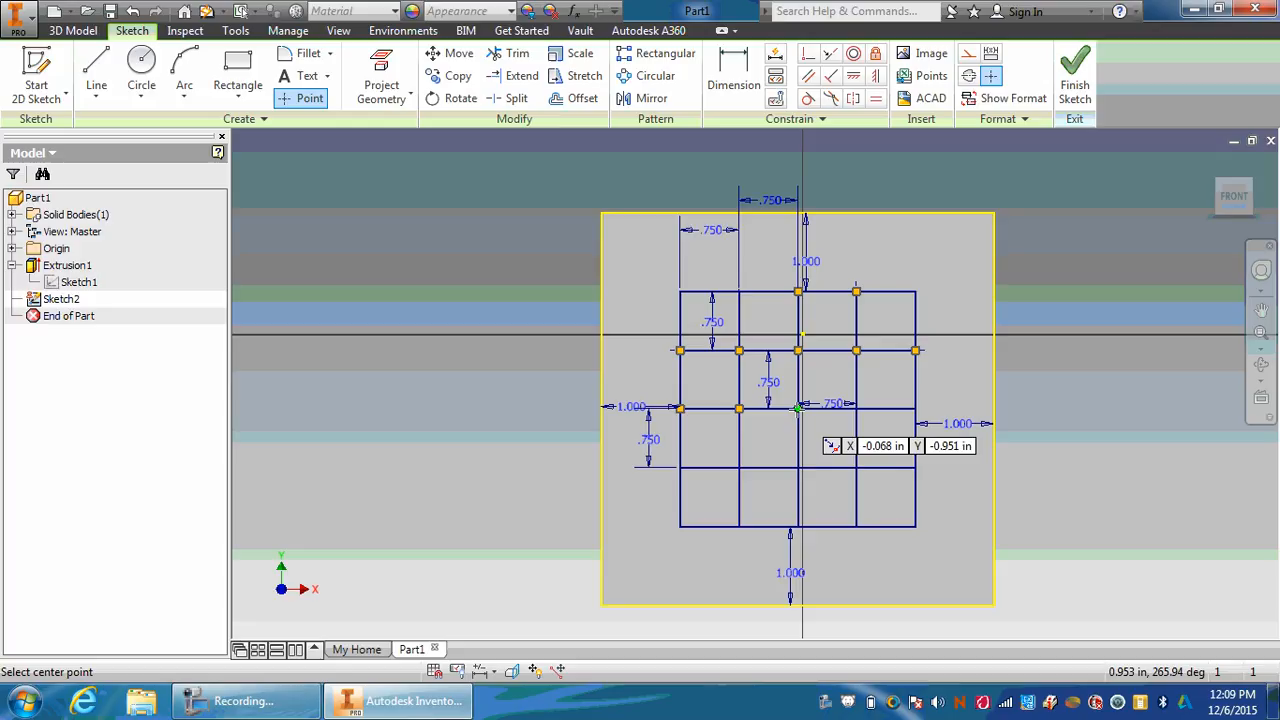
pyautogui.click(857, 408)
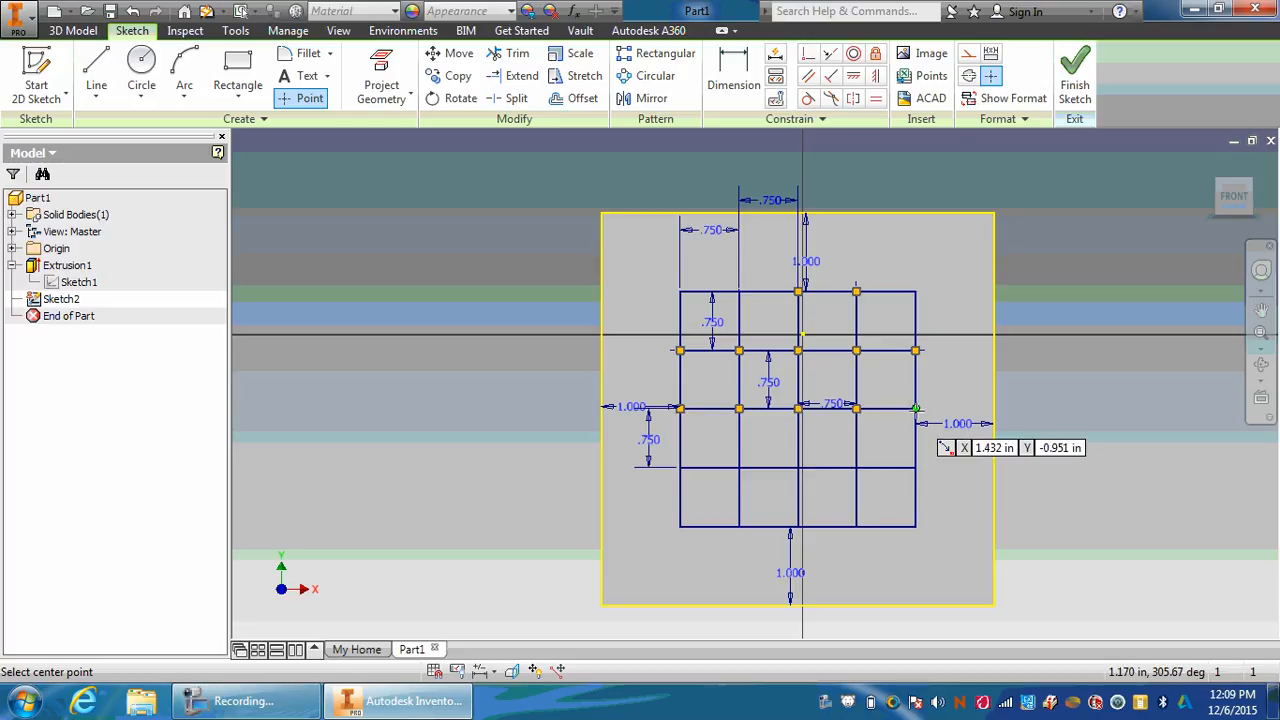
# Place sketch points at the five intersections along the grid's lowest inner horizontal line, including both side edges
pyautogui.click(914, 467)
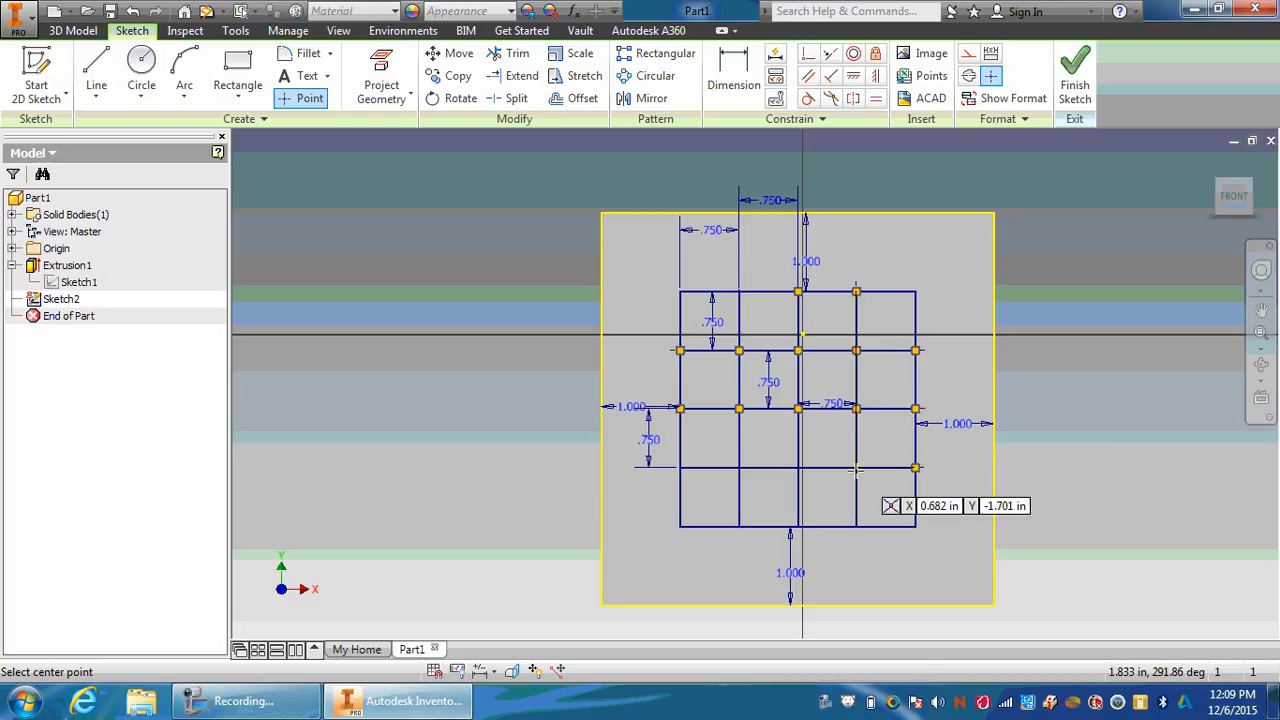
pyautogui.click(857, 467)
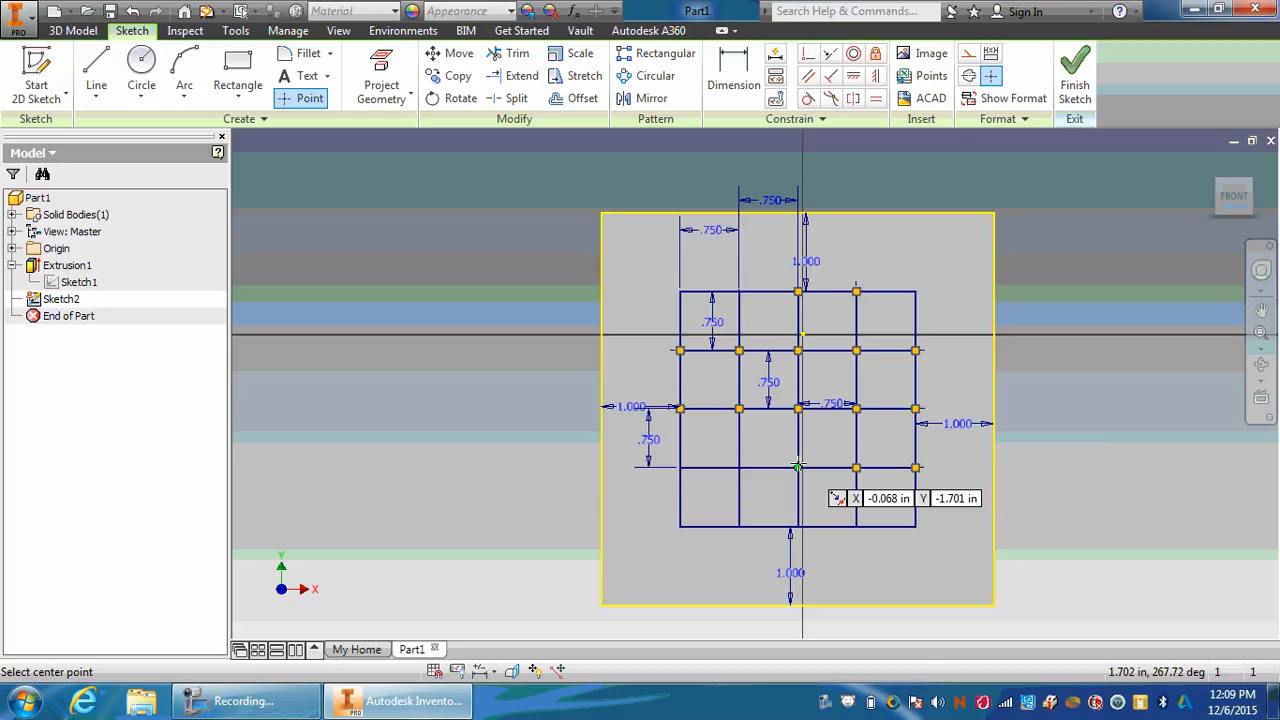
pyautogui.click(797, 467)
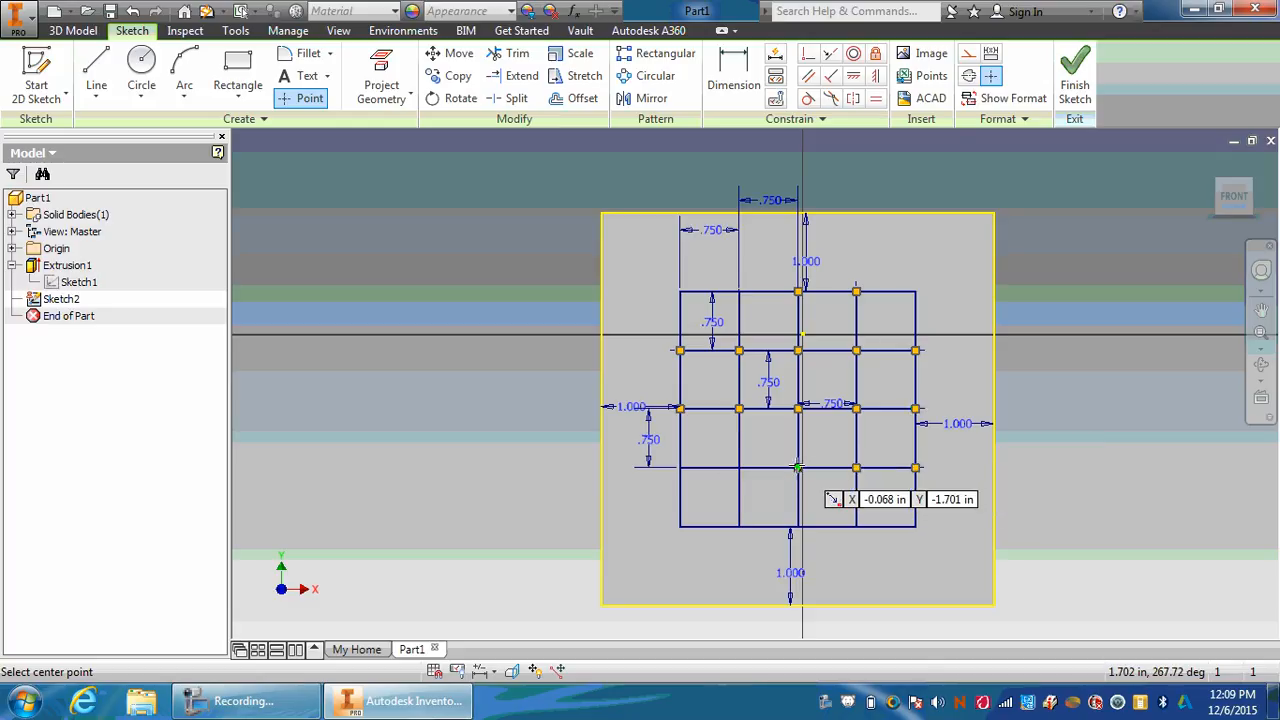
pyautogui.click(739, 467)
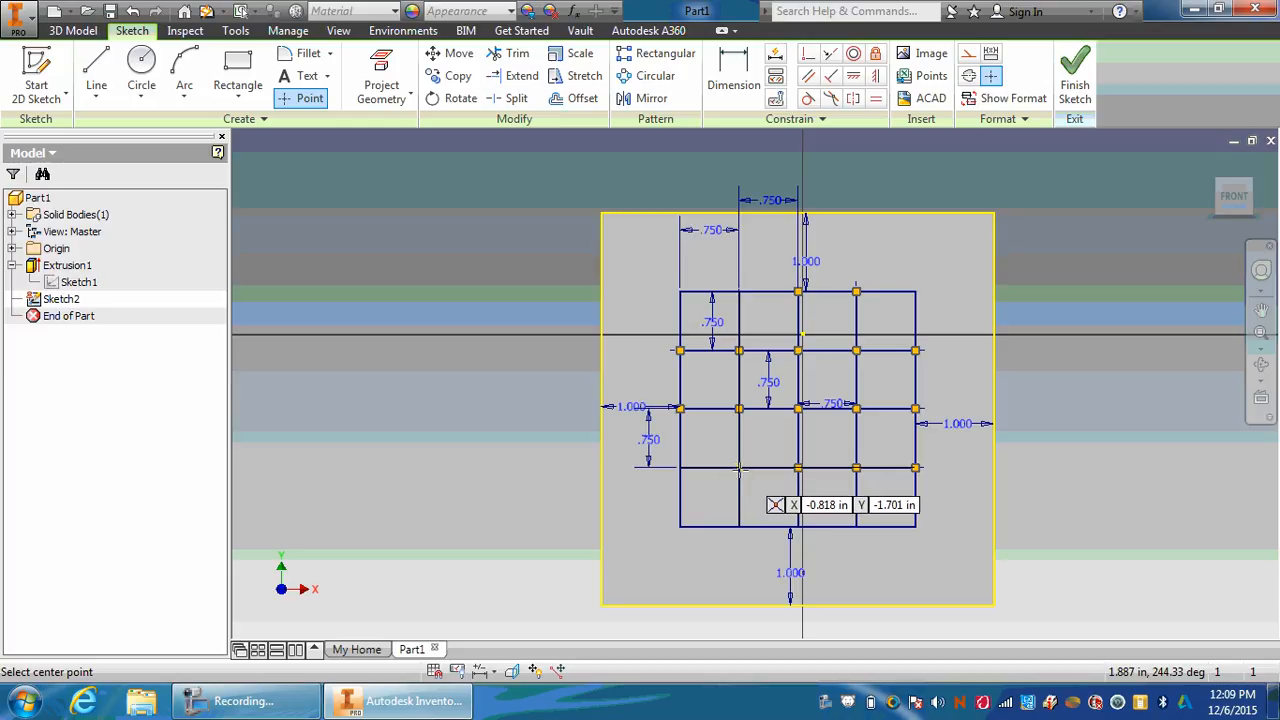
pyautogui.click(680, 467)
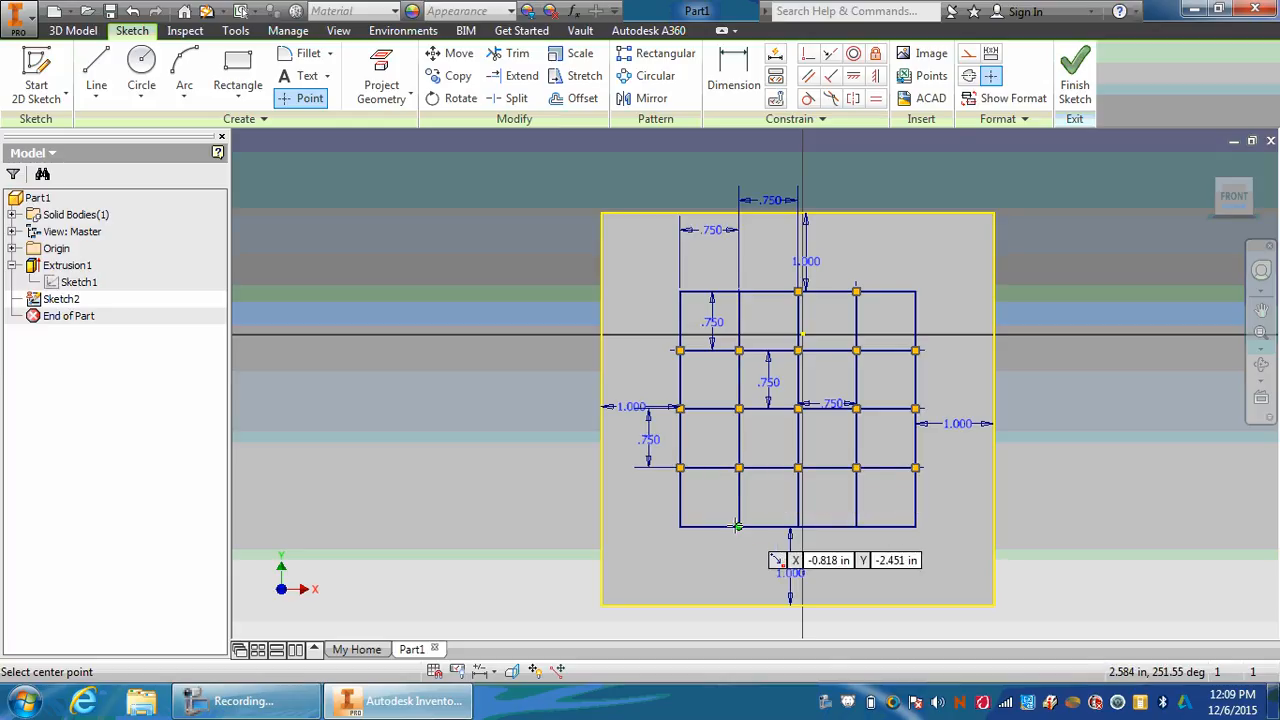
pyautogui.press('Escape')
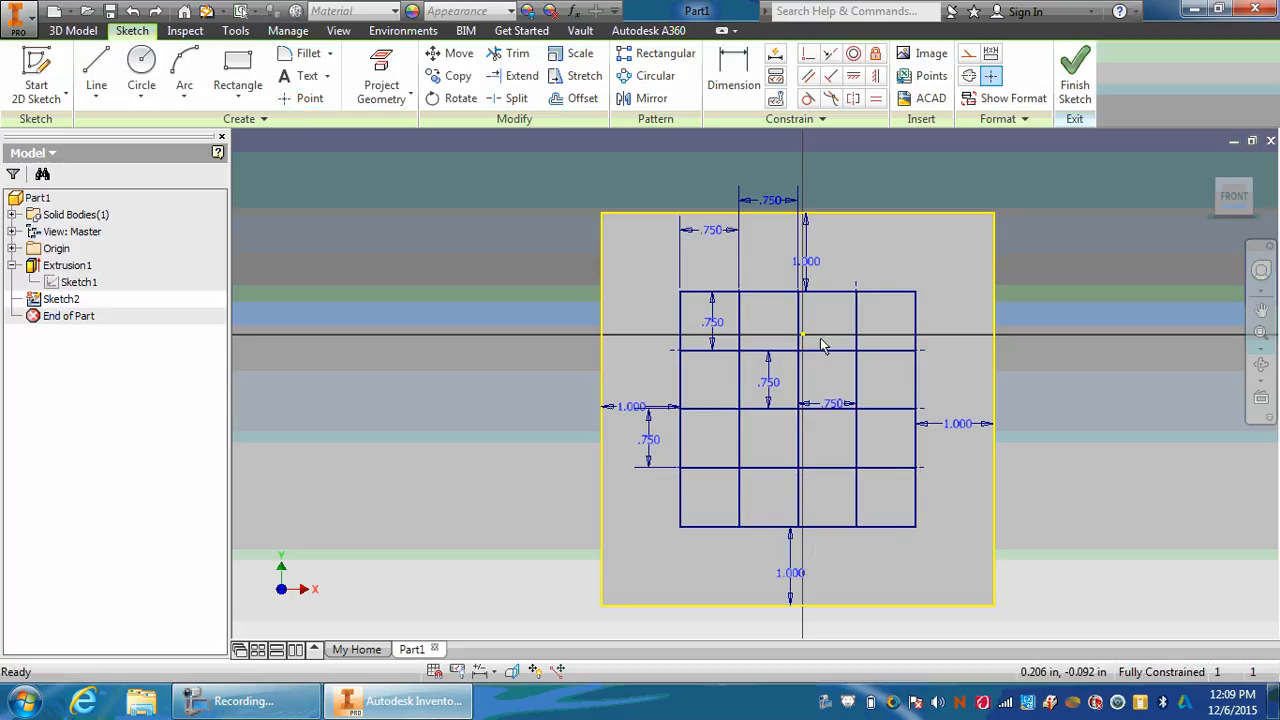
# Place sketch points where the three vertical lines meet the inner square's bottom edge, and delete the stray point beside the left one
pyautogui.click(155, 14)
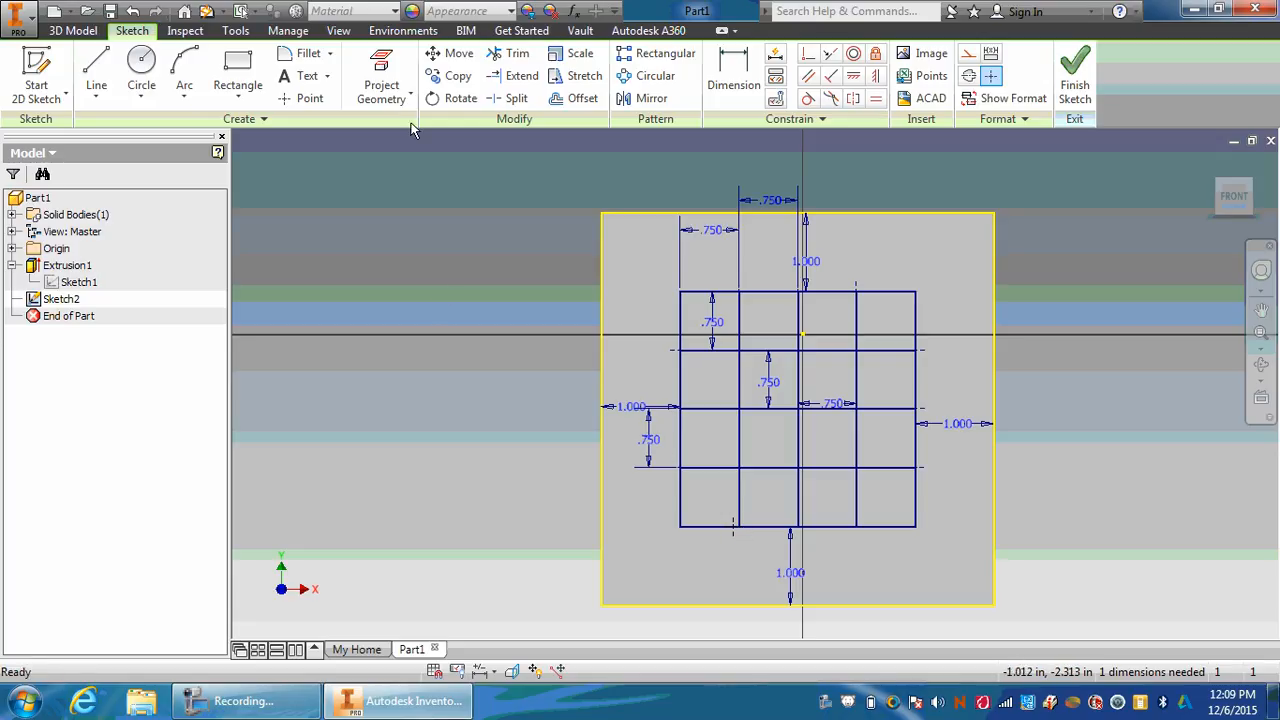
pyautogui.click(310, 98)
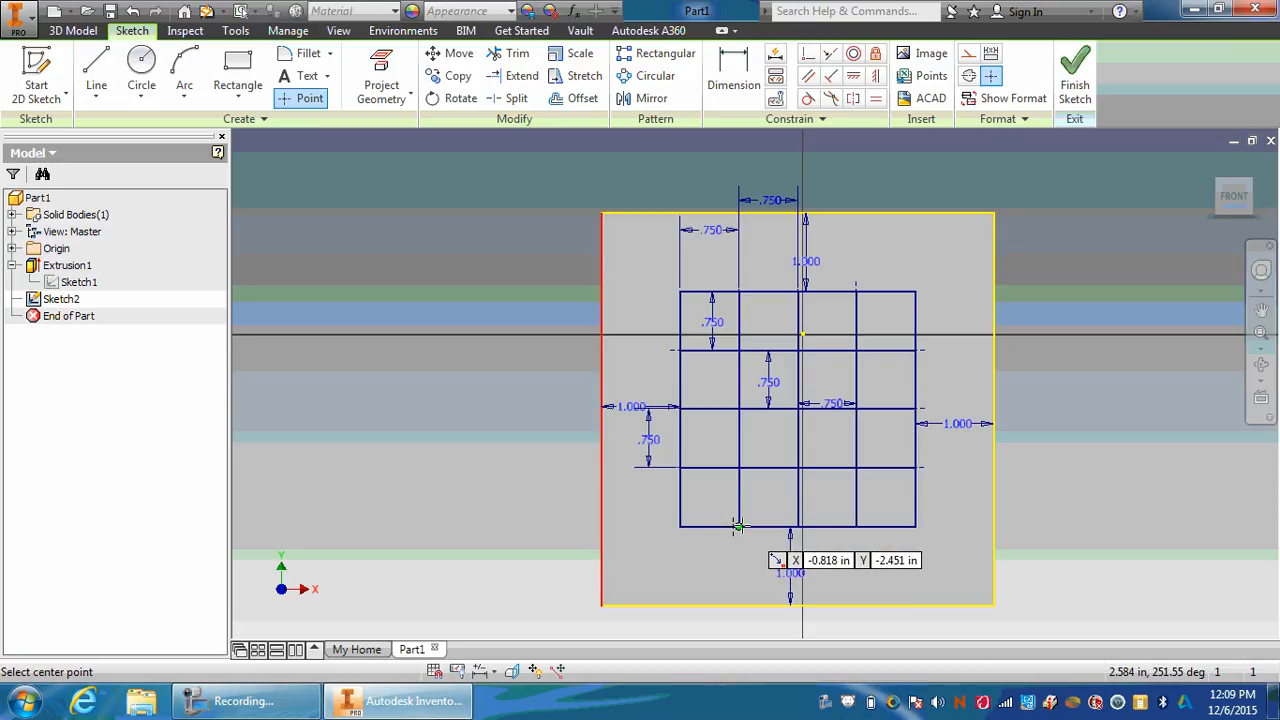
pyautogui.click(737, 525)
pyautogui.click(797, 527)
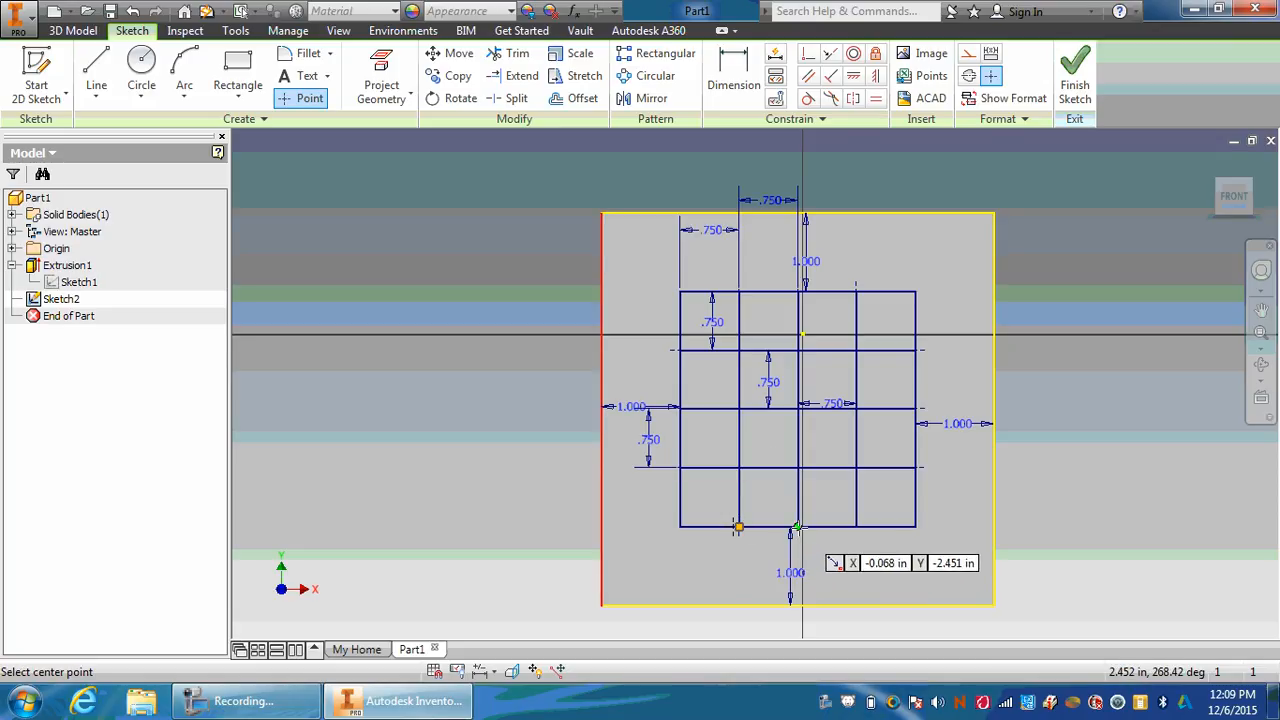
pyautogui.click(856, 526)
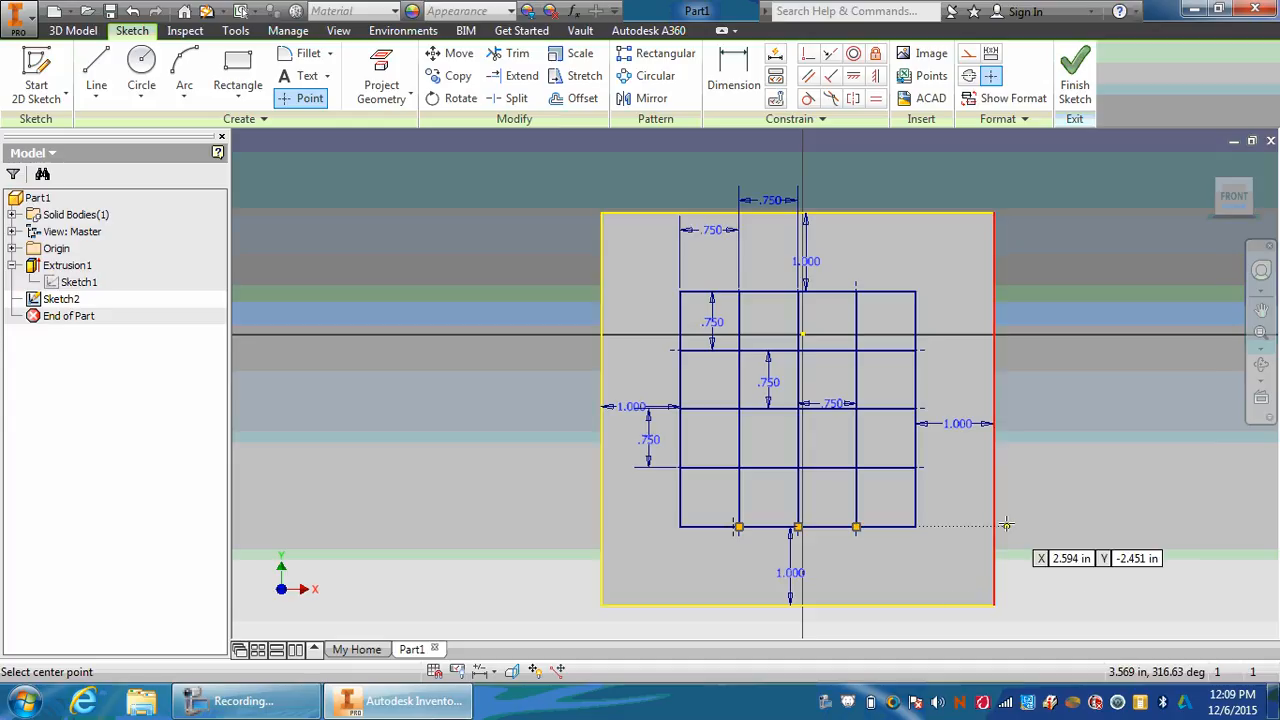
pyautogui.press('Escape')
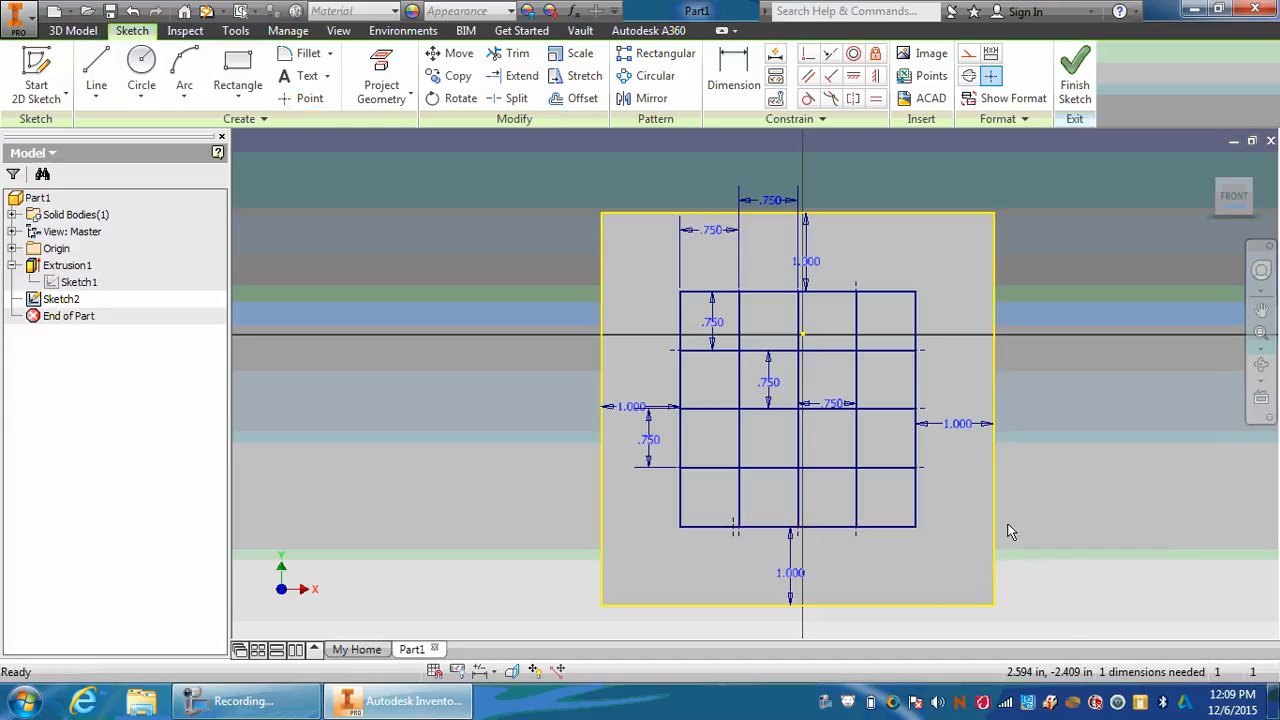
pyautogui.rightClick(733, 530)
pyautogui.click(731, 480)
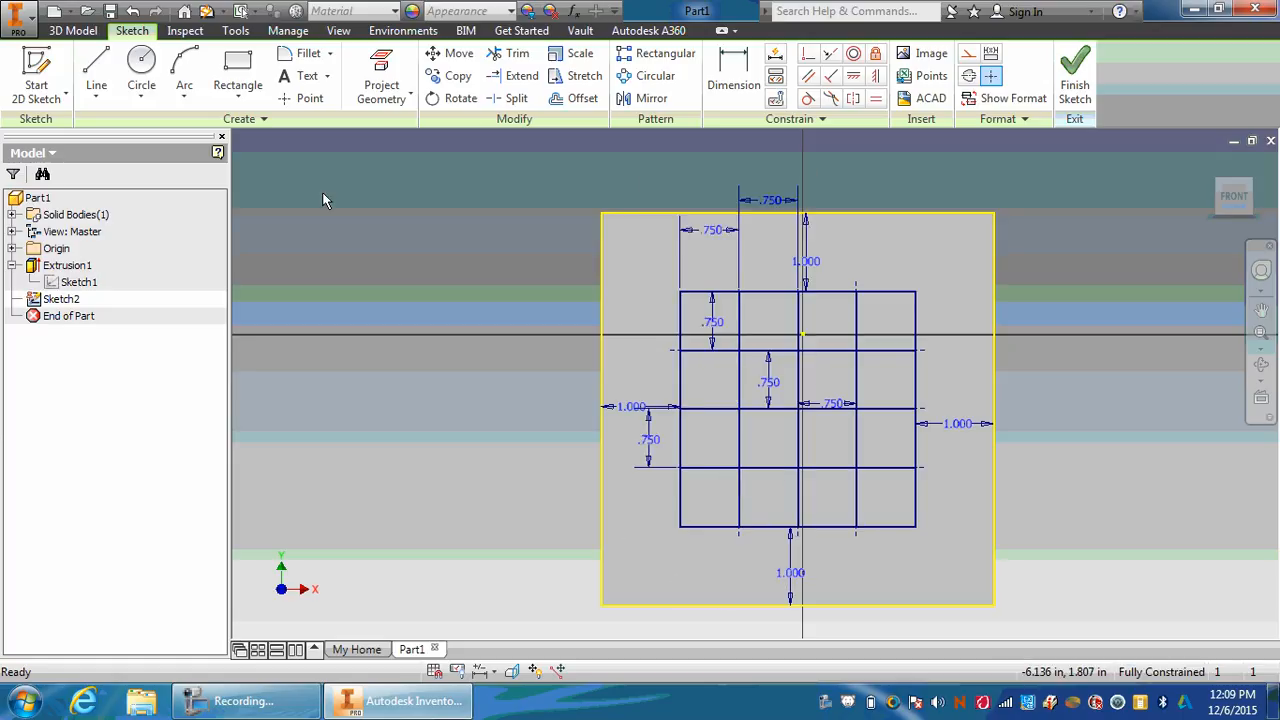
# Start a Hole feature on all the sketch points with Distance termination and a depth of 0.6 in
pyautogui.click(80, 31)
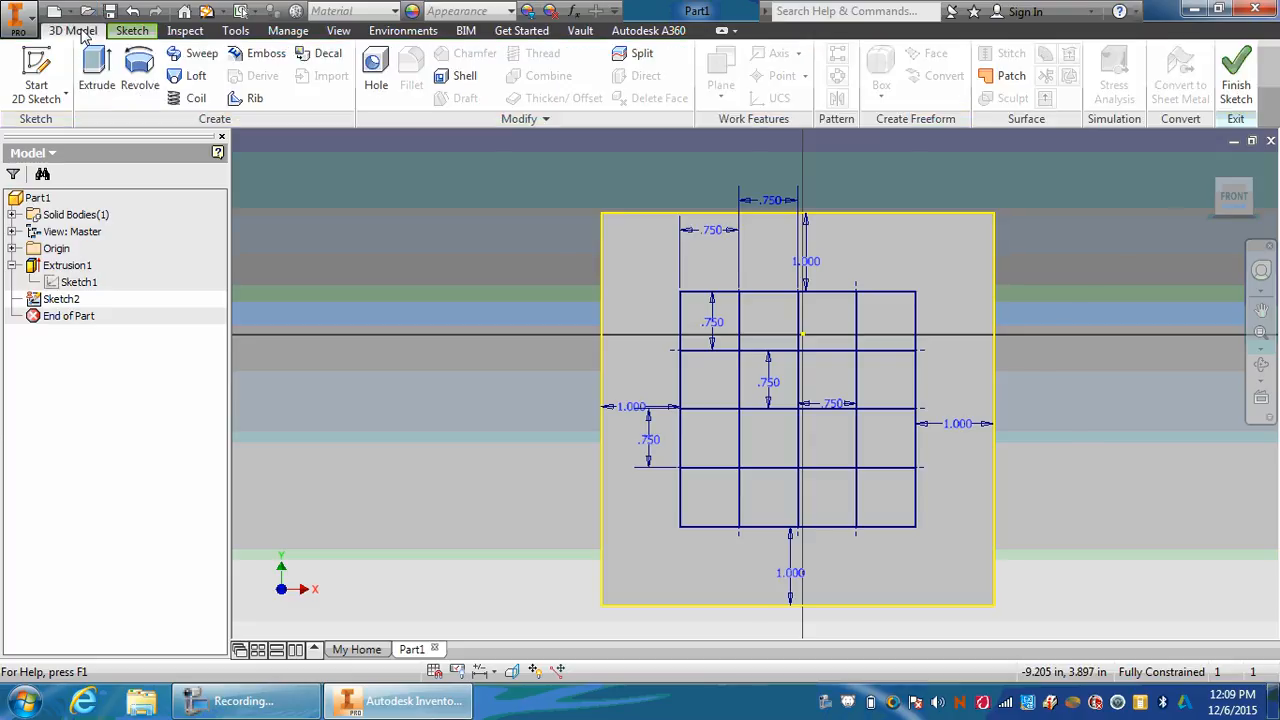
pyautogui.click(375, 76)
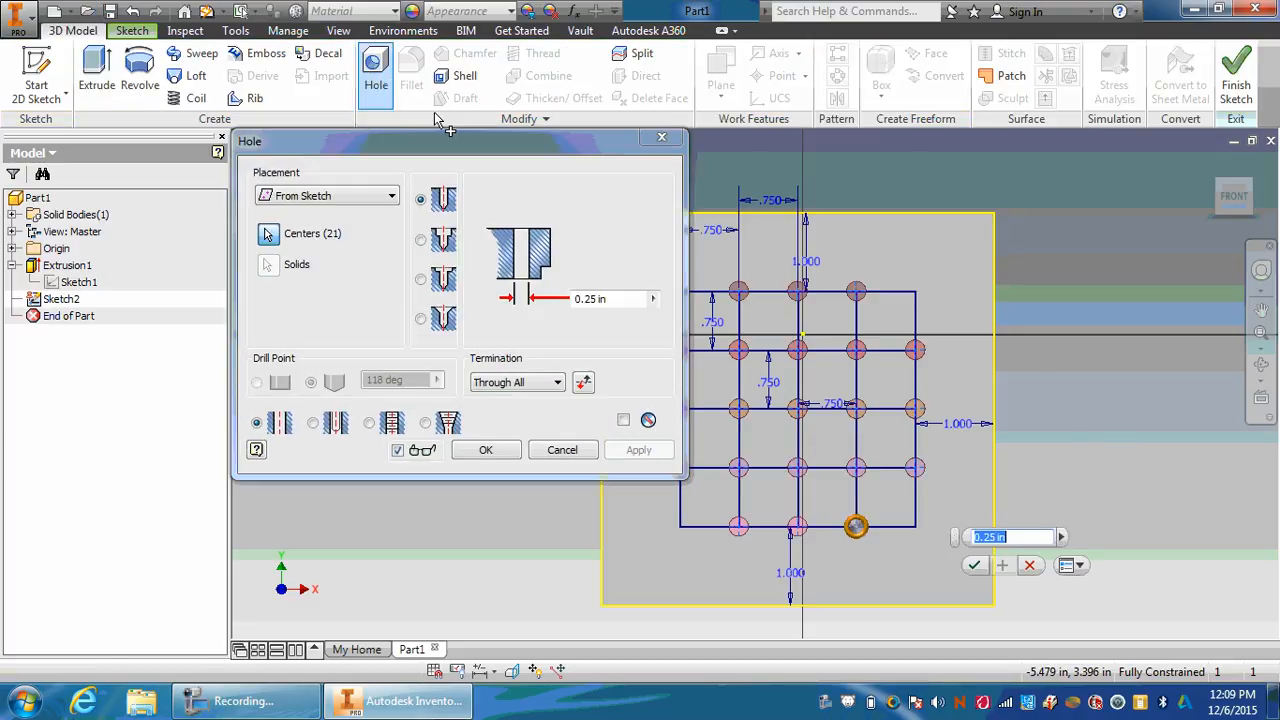
pyautogui.moveTo(571, 137); pyautogui.dragTo(484, 213)
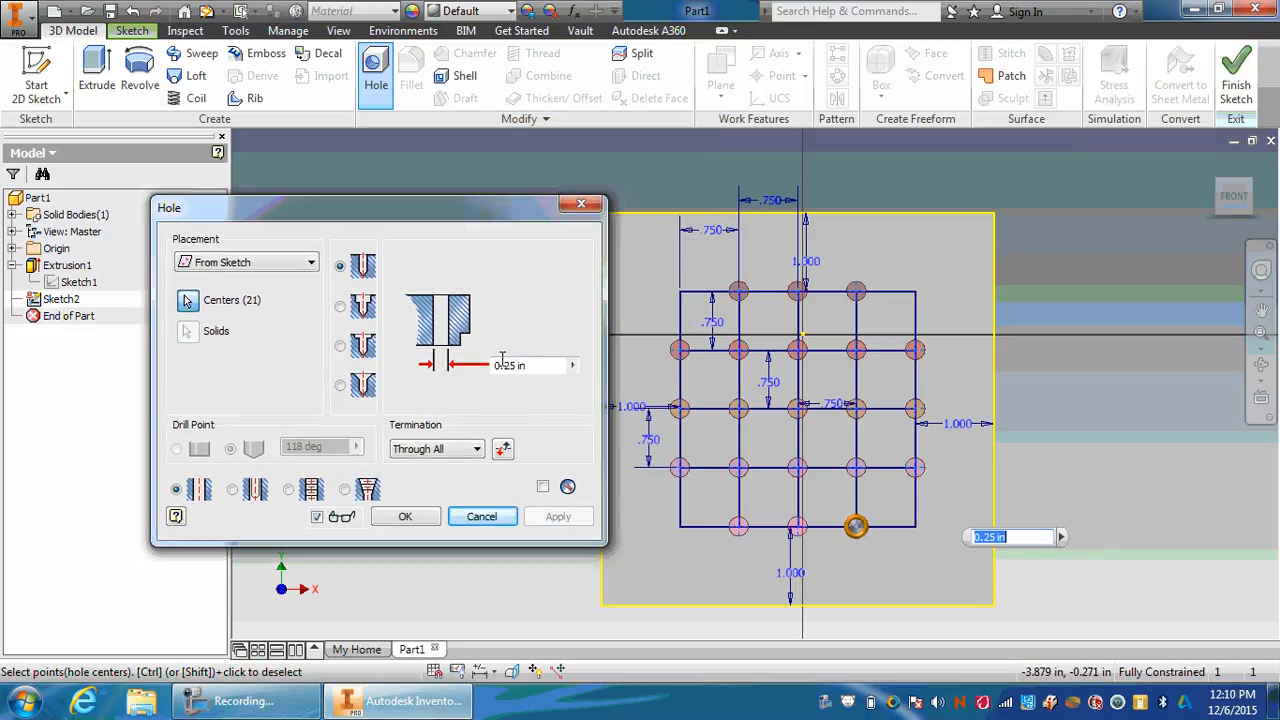
pyautogui.click(477, 452)
pyautogui.click(457, 473)
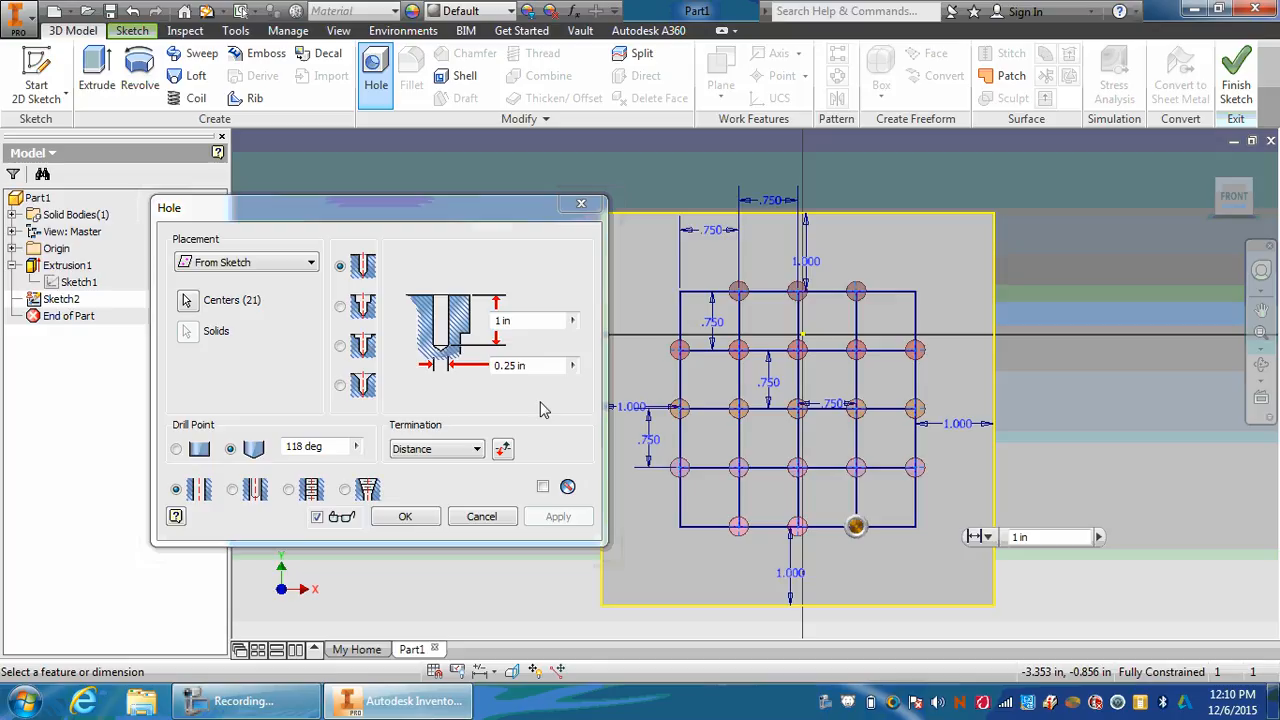
pyautogui.click(555, 321)
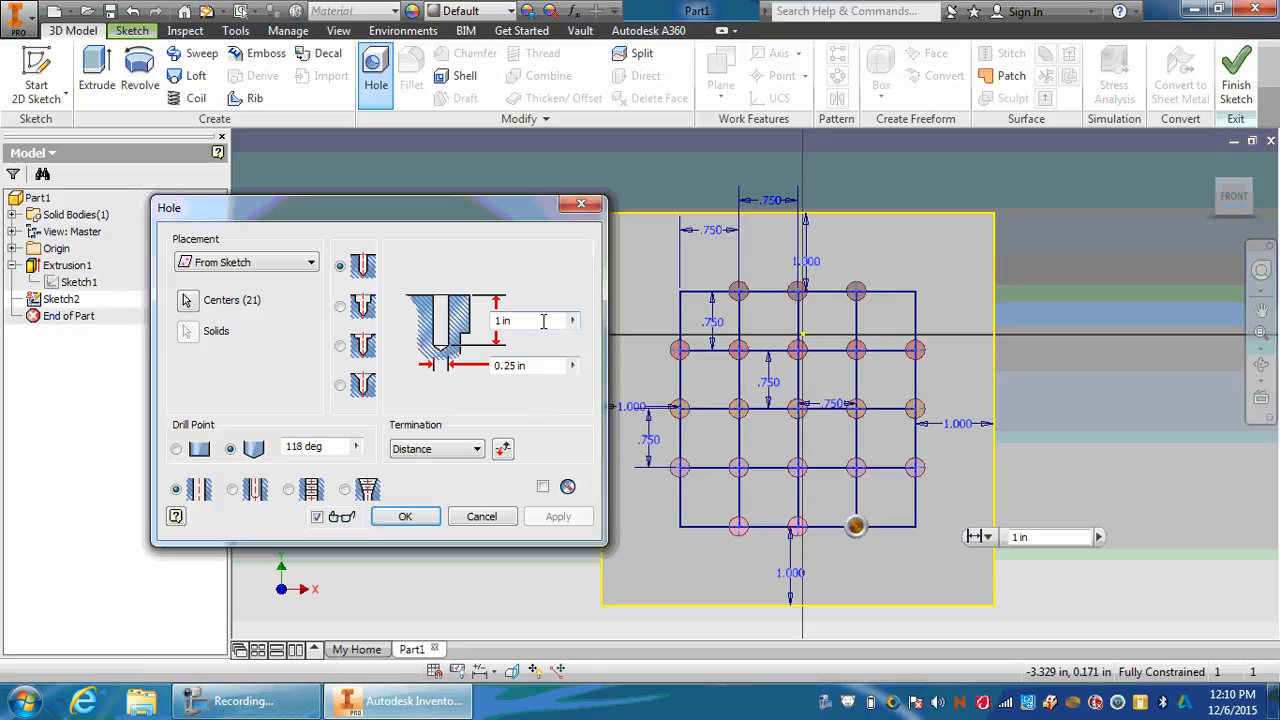
pyautogui.moveTo(522, 322); pyautogui.dragTo(452, 312)
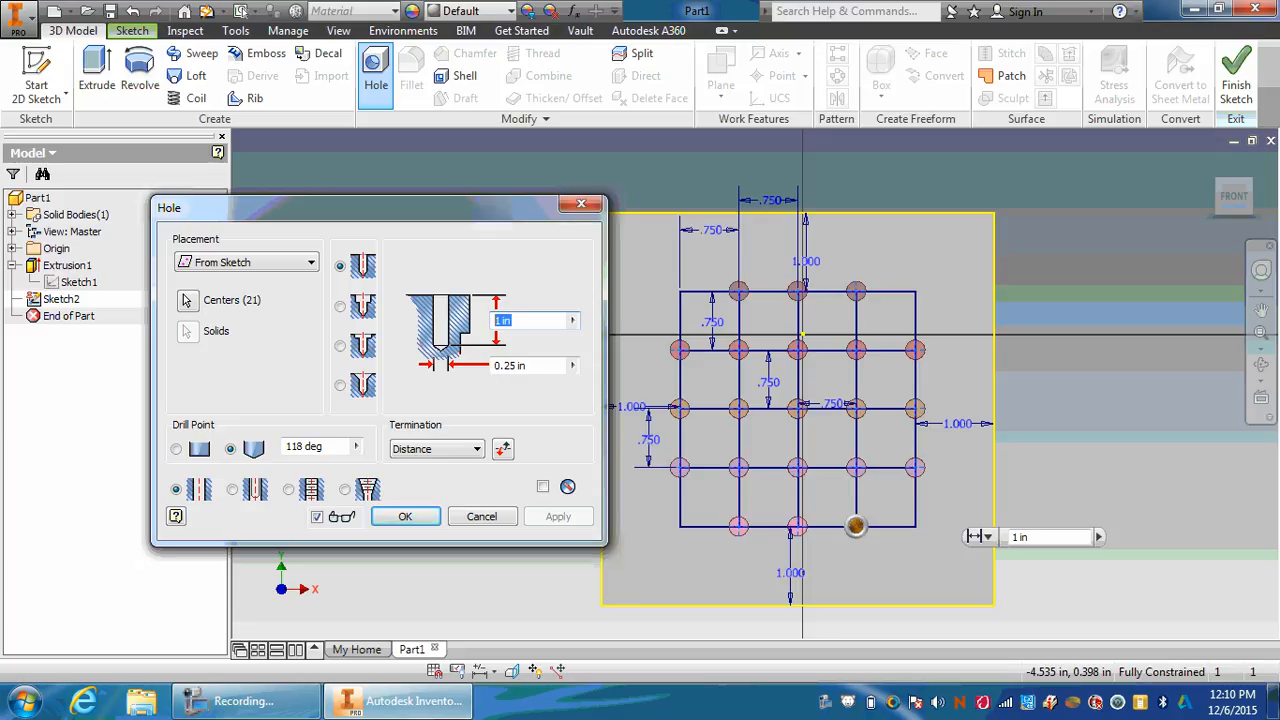
pyautogui.write('.6')
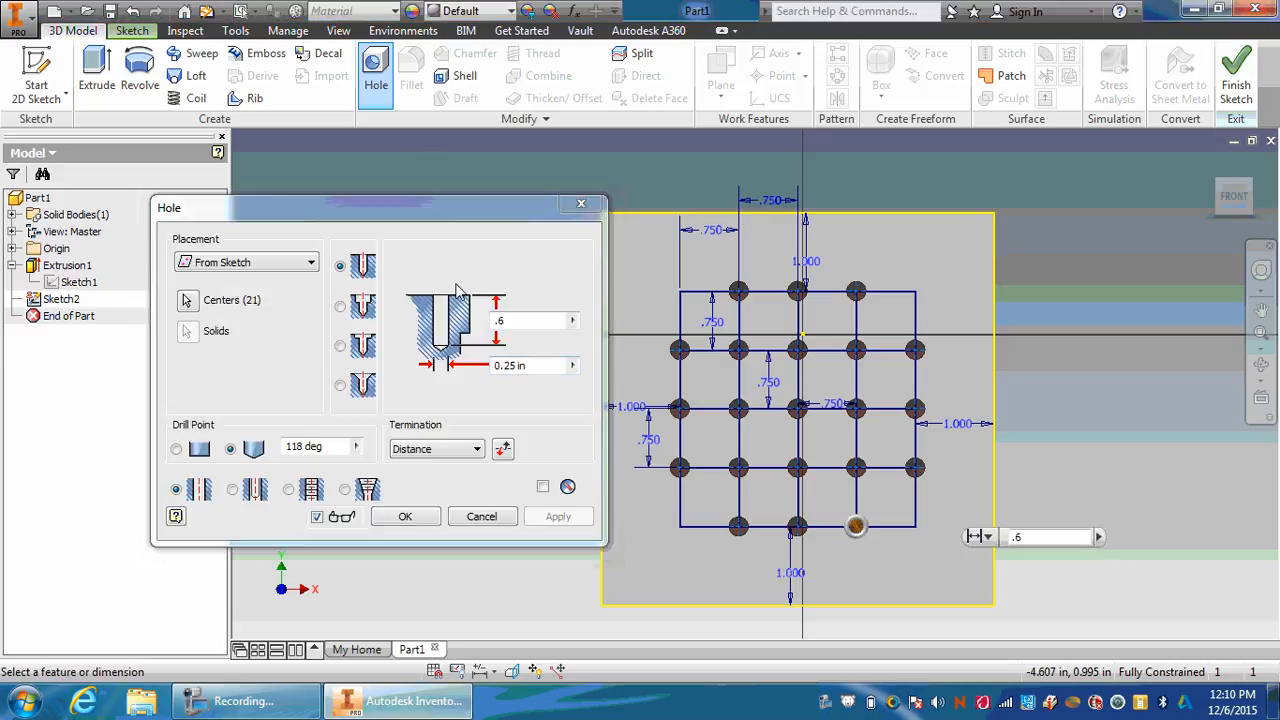
# Set the hole diameter to 9/32 in and create the holes
pyautogui.click(515, 366)
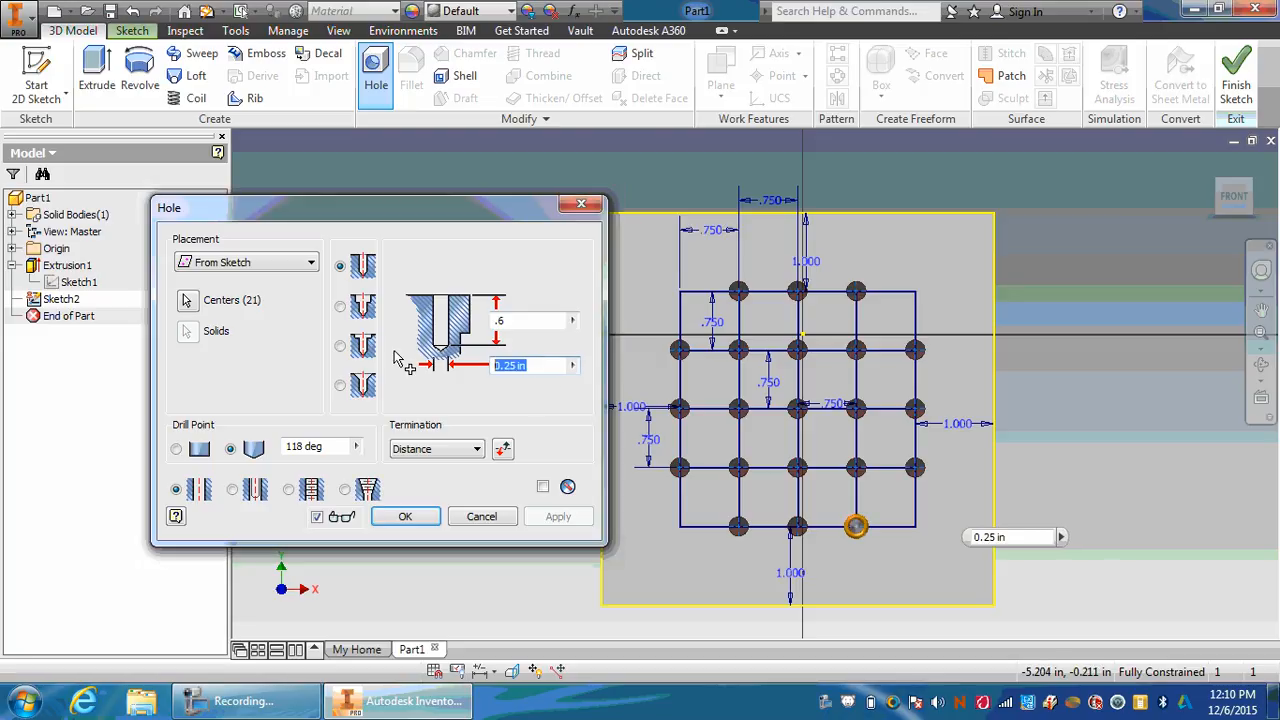
pyautogui.write('9')
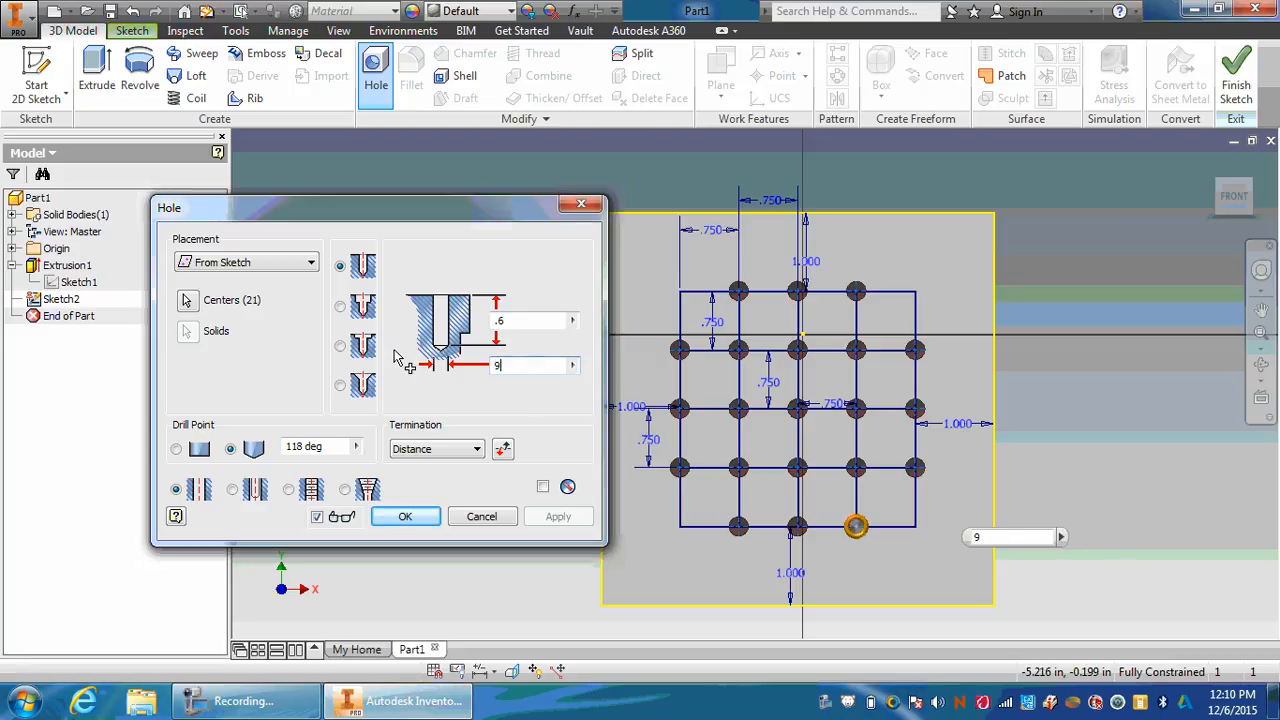
pyautogui.write('/32')
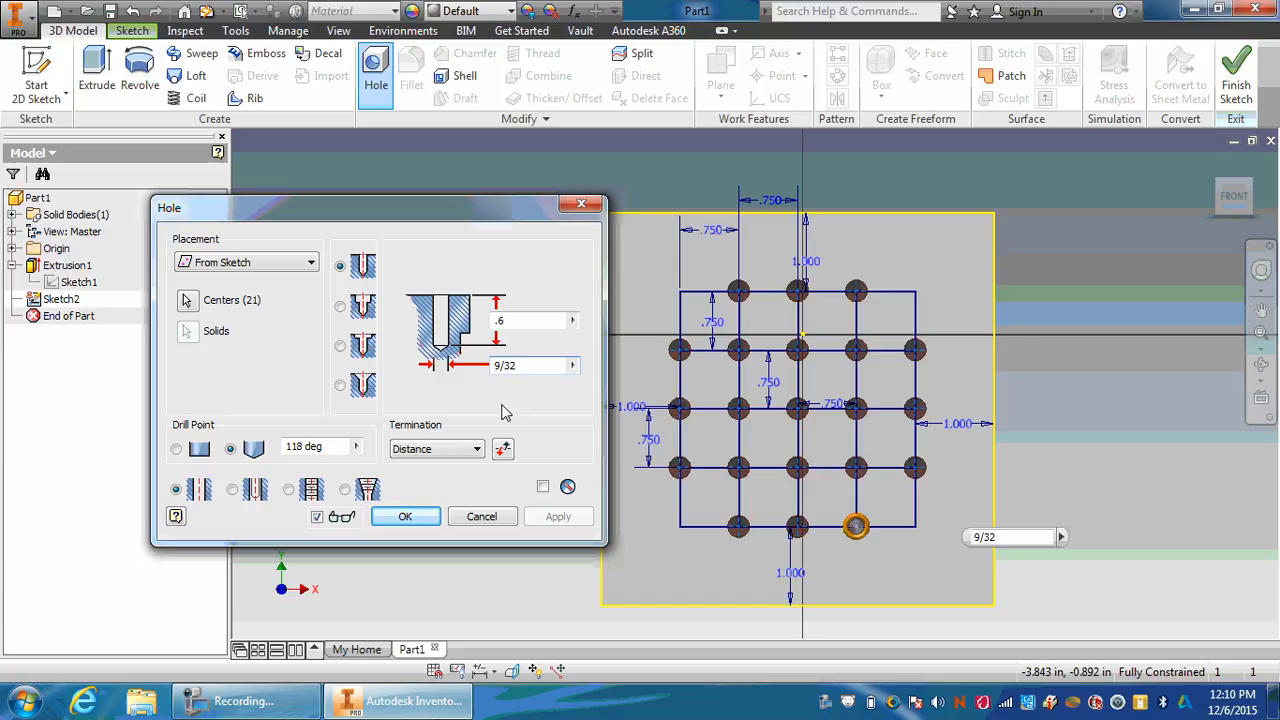
pyautogui.click(404, 519)
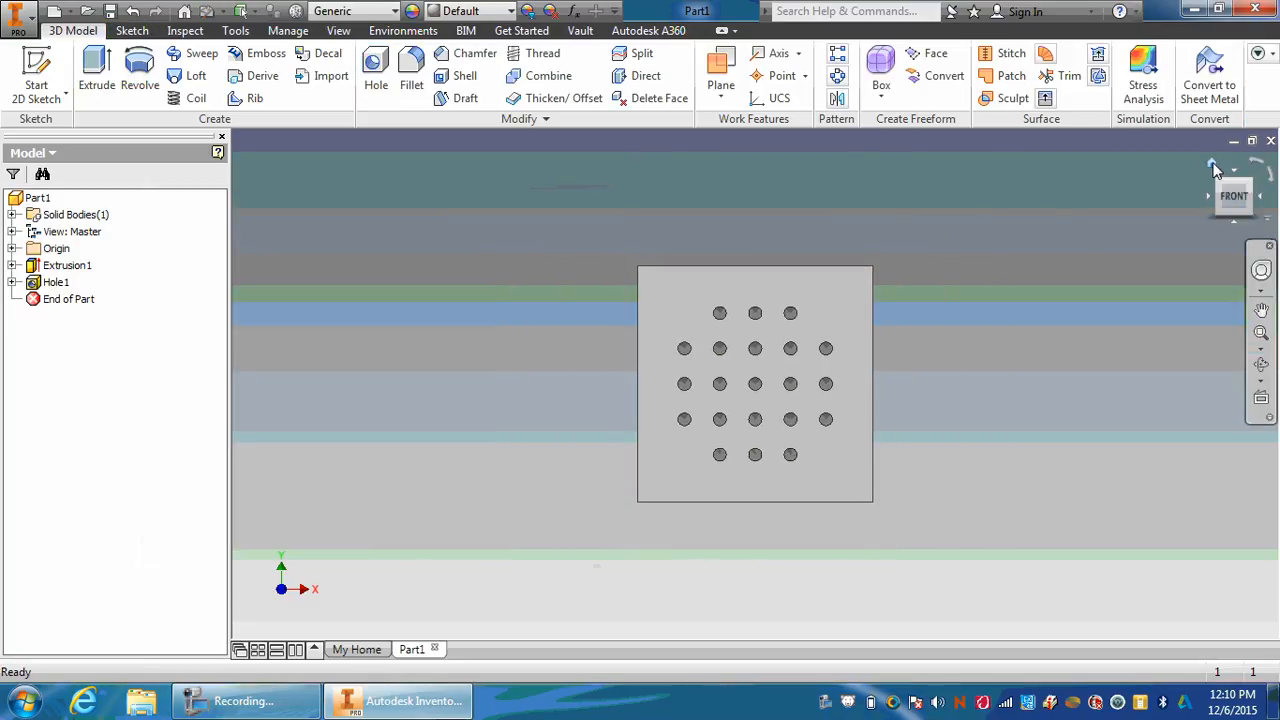
# Fillet the four outer edges of the front face with the holes at a 0.125 in radius
pyautogui.click(1213, 166)
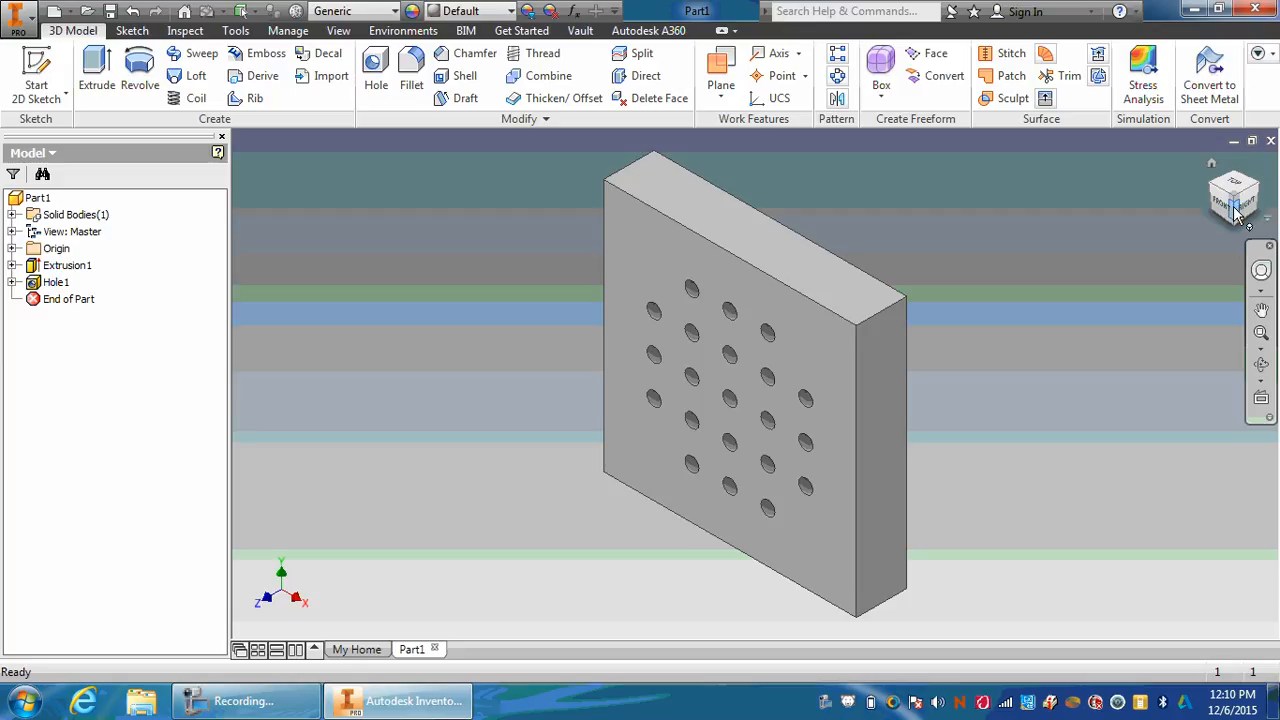
pyautogui.moveTo(1235, 212)
pyautogui.mouseDown()
pyautogui.moveTo(1195, 240)
pyautogui.moveTo(1110, 255)
pyautogui.moveTo(1070, 235)
pyautogui.moveTo(1060, 200)
pyautogui.mouseUp()
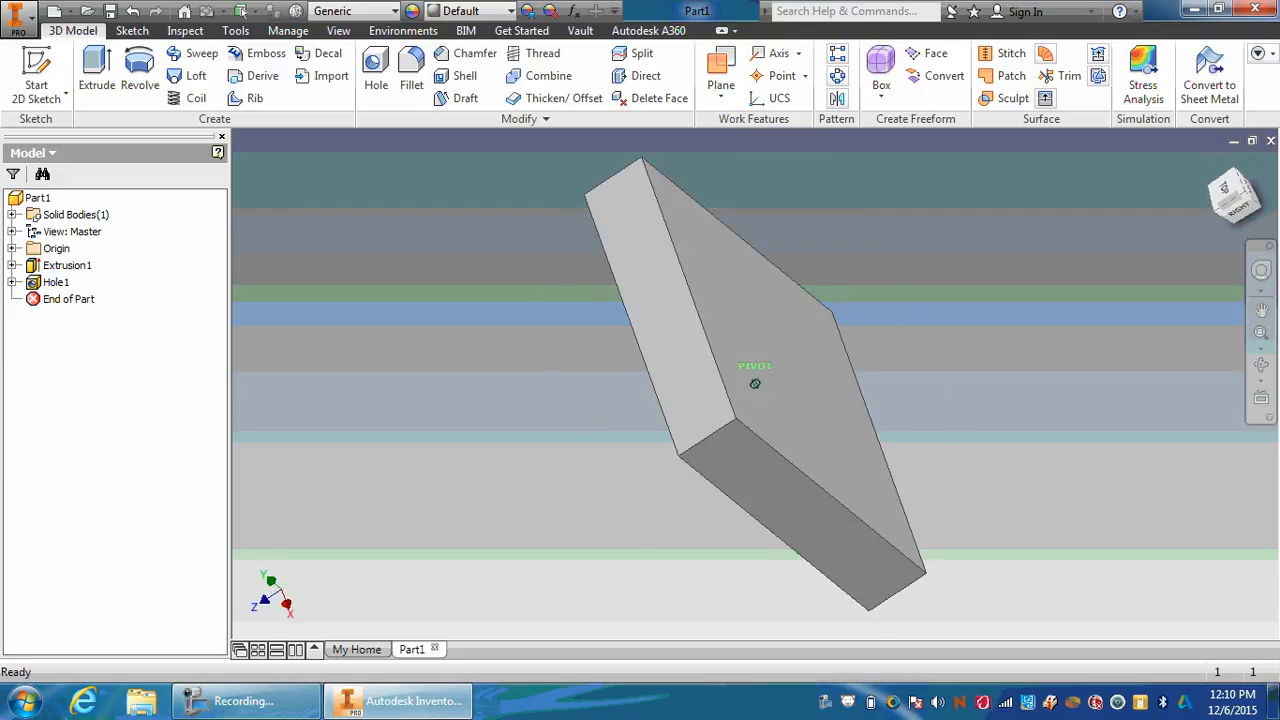
pyautogui.click(1213, 166)
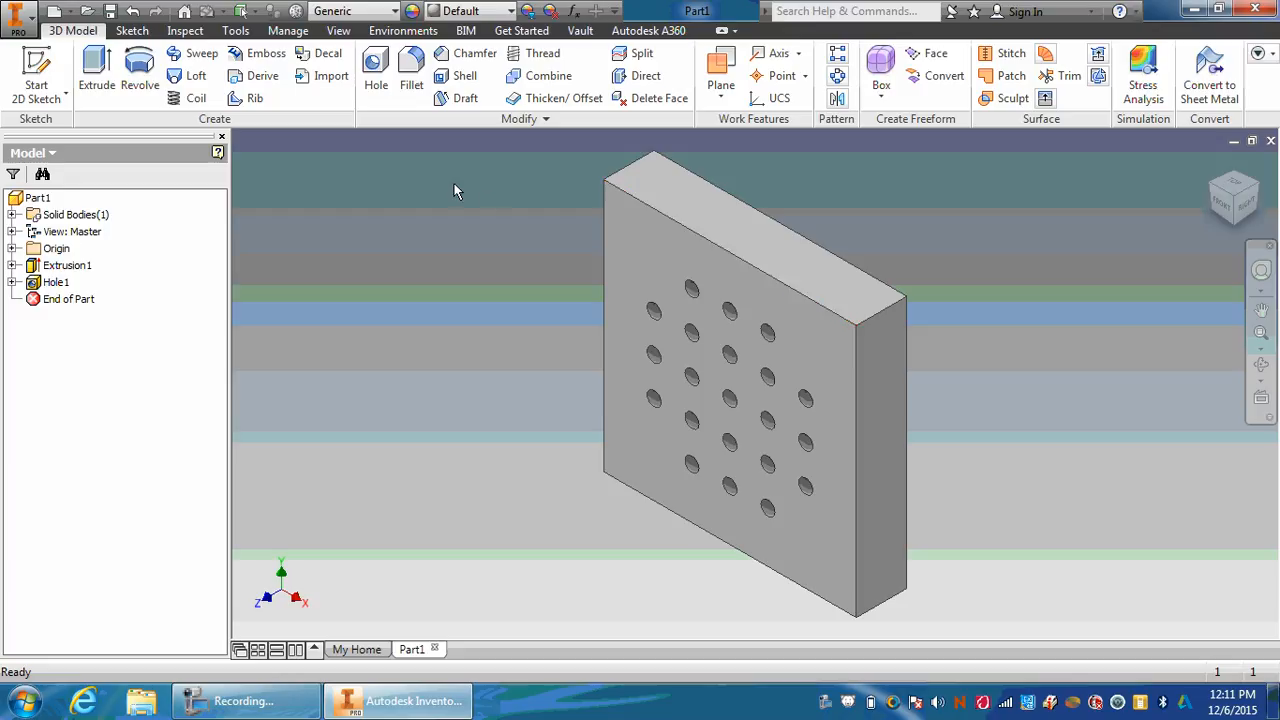
pyautogui.click(410, 63)
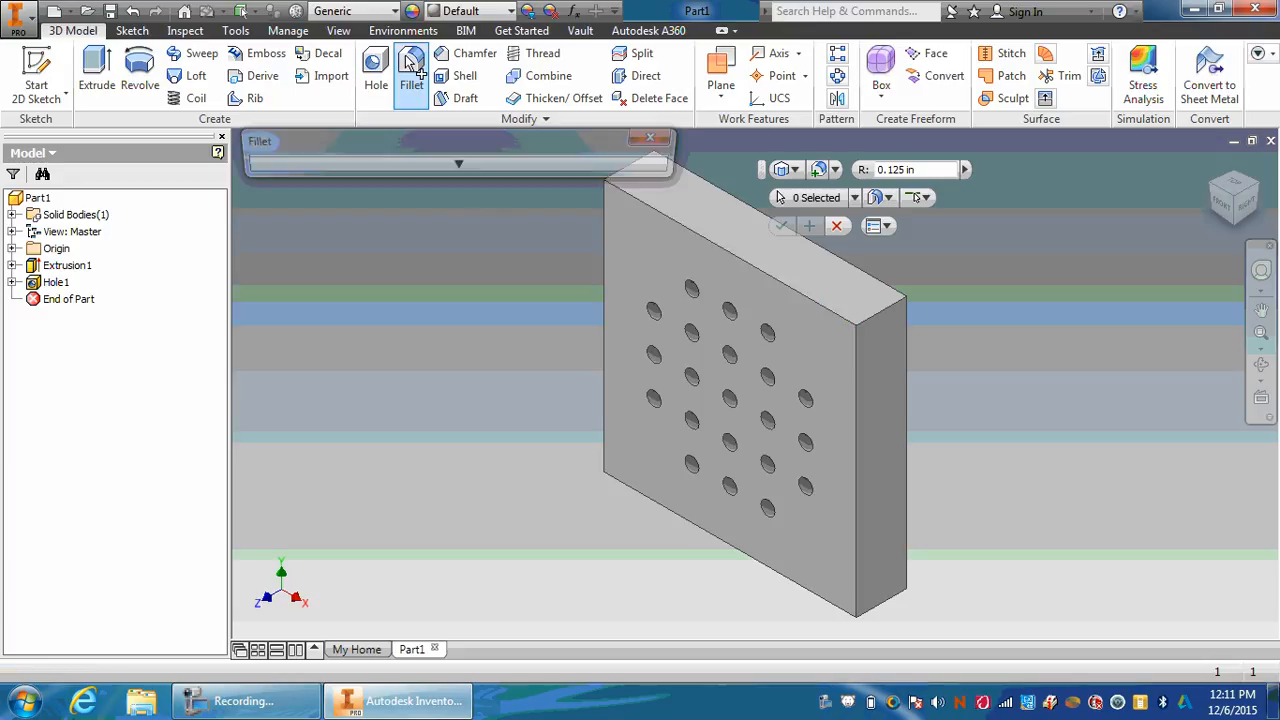
pyautogui.click(478, 165)
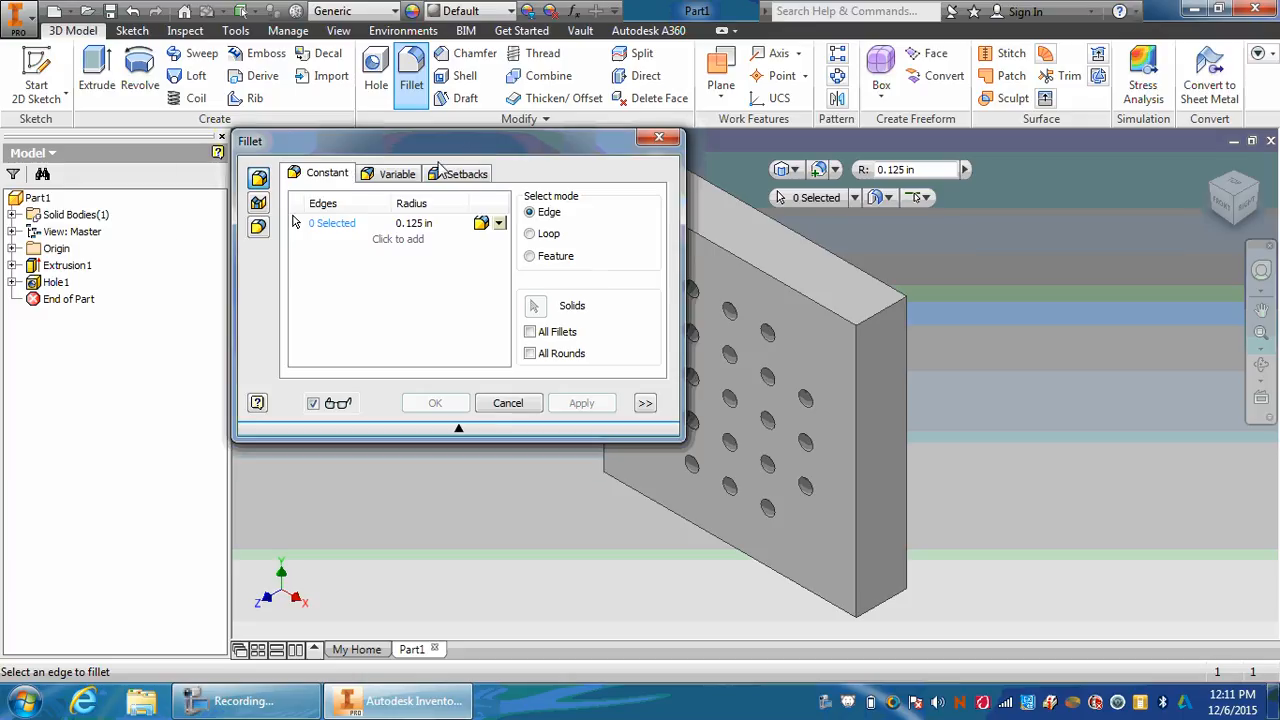
pyautogui.moveTo(470, 153); pyautogui.dragTo(334, 213)
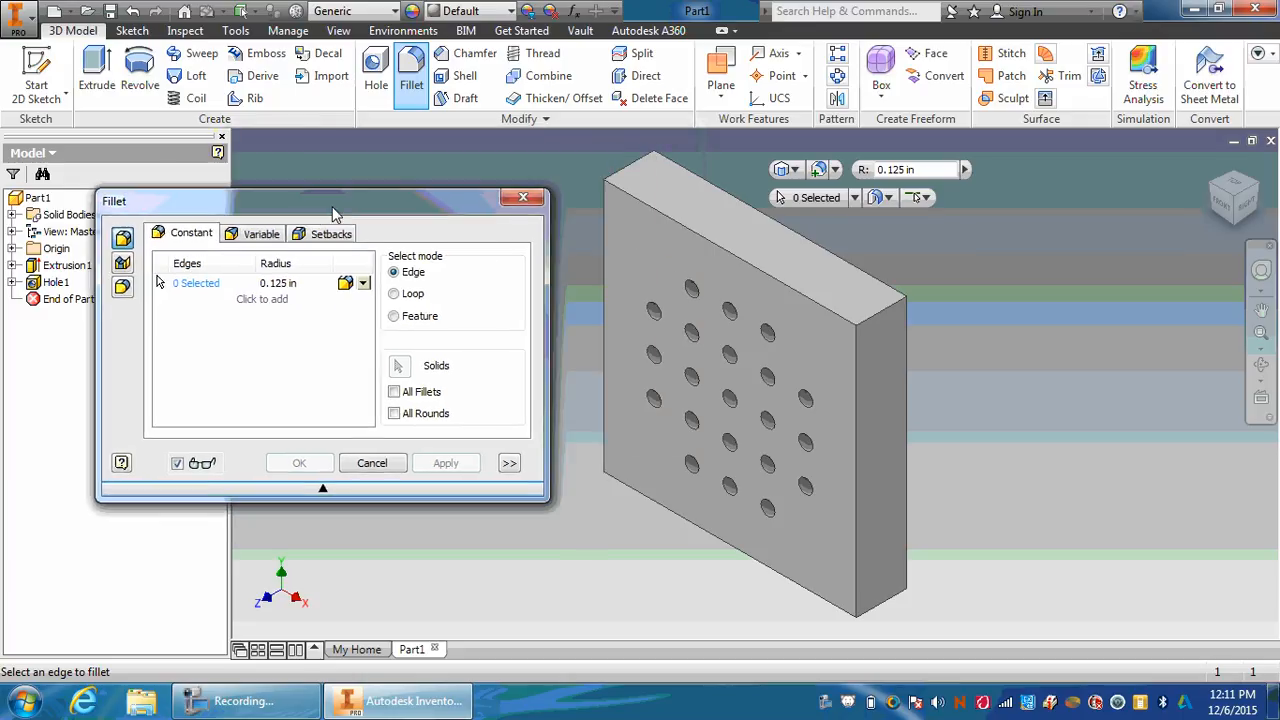
pyautogui.click(680, 224)
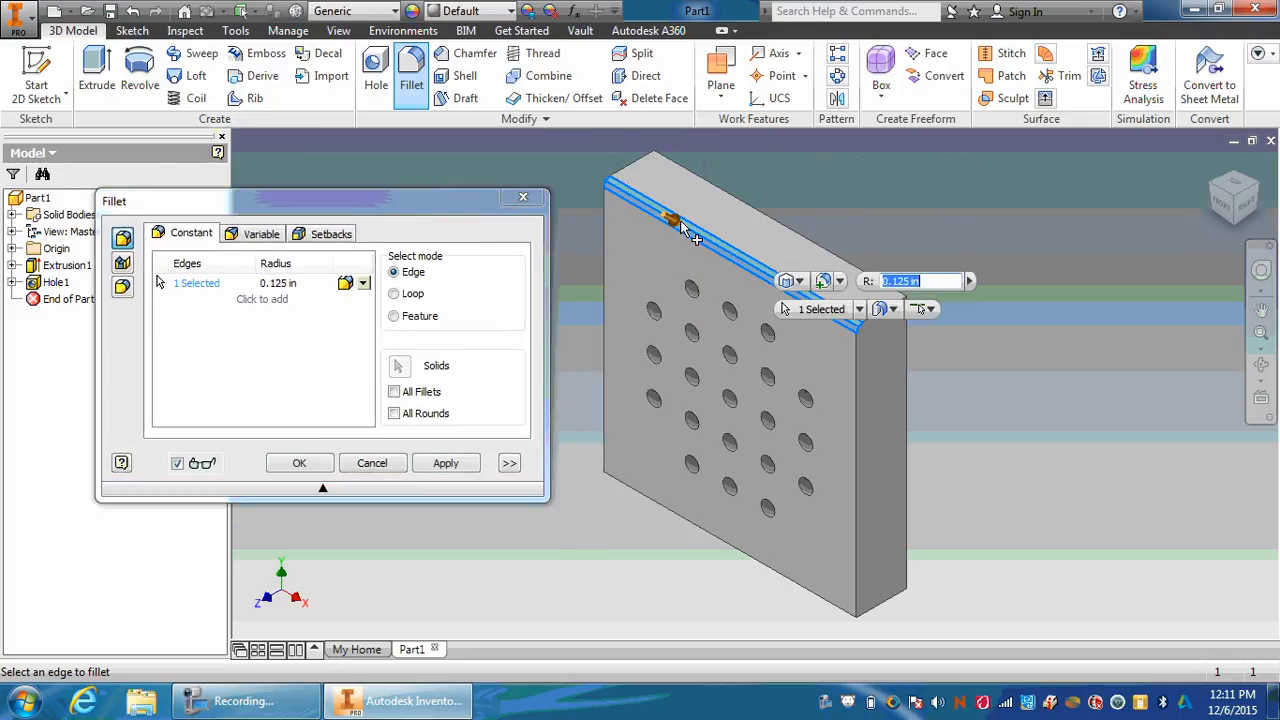
pyautogui.click(607, 258)
pyautogui.click(854, 397)
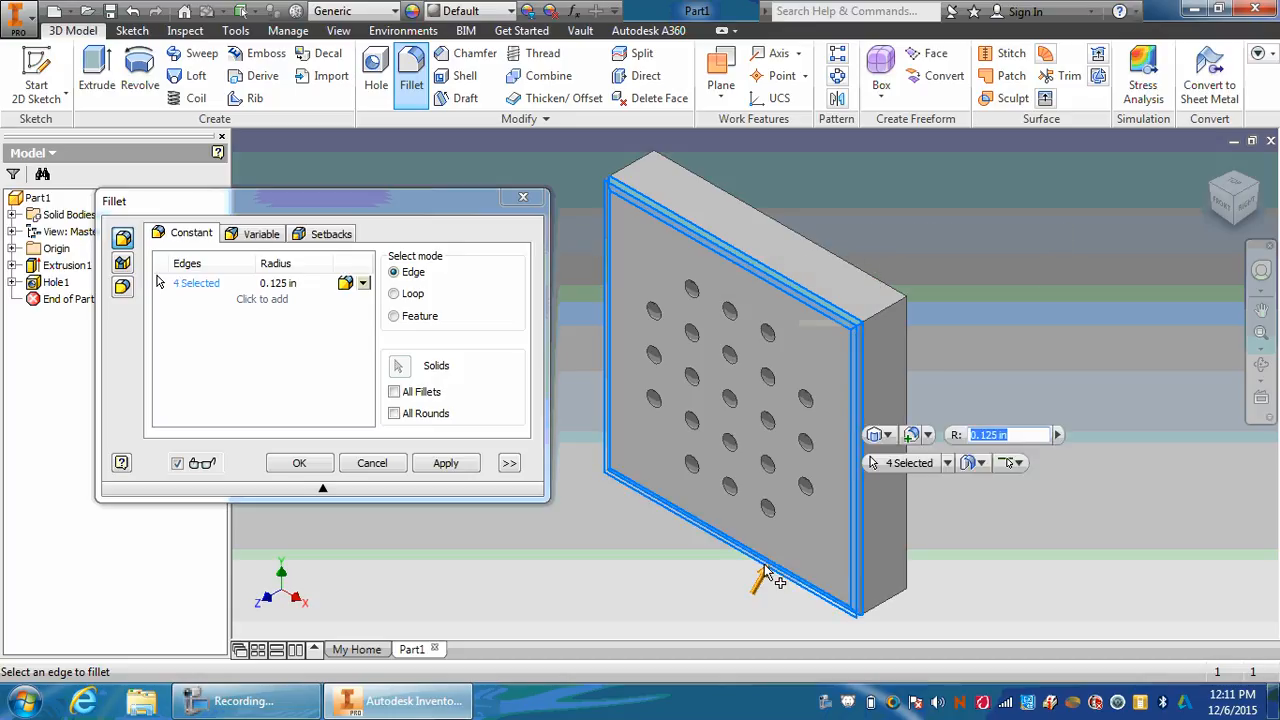
pyautogui.click(437, 466)
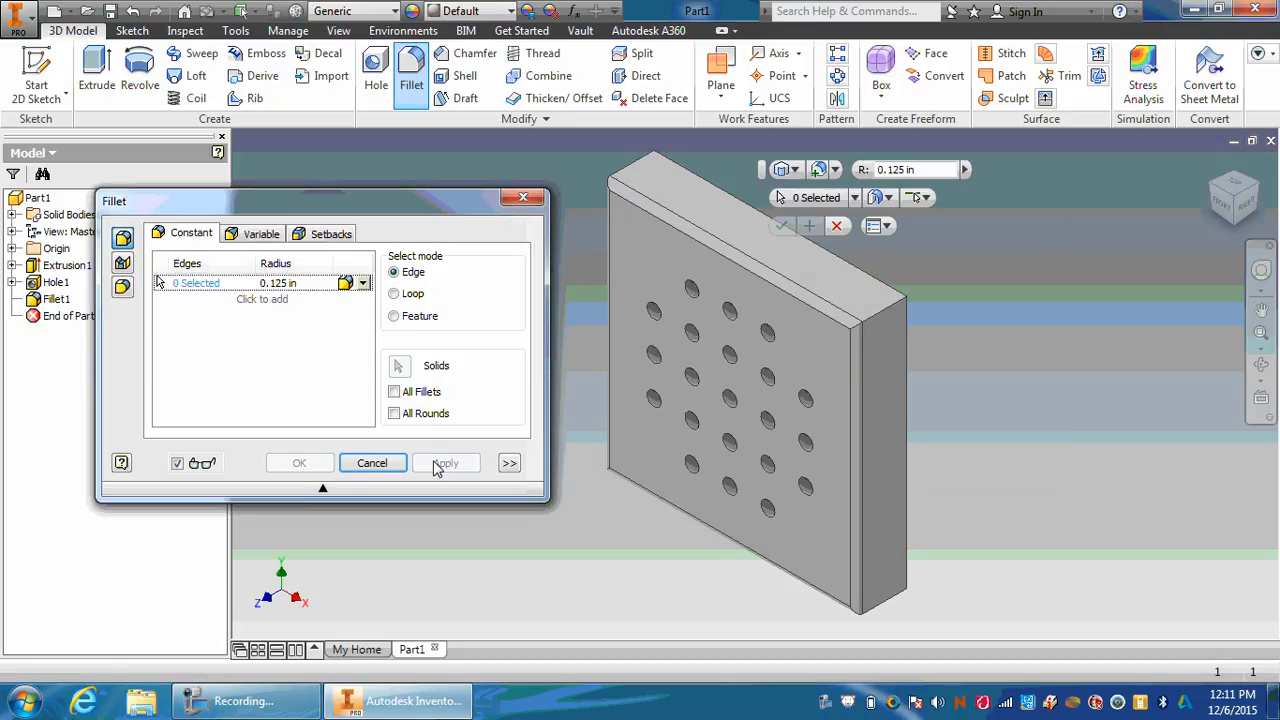
pyautogui.click(521, 199)
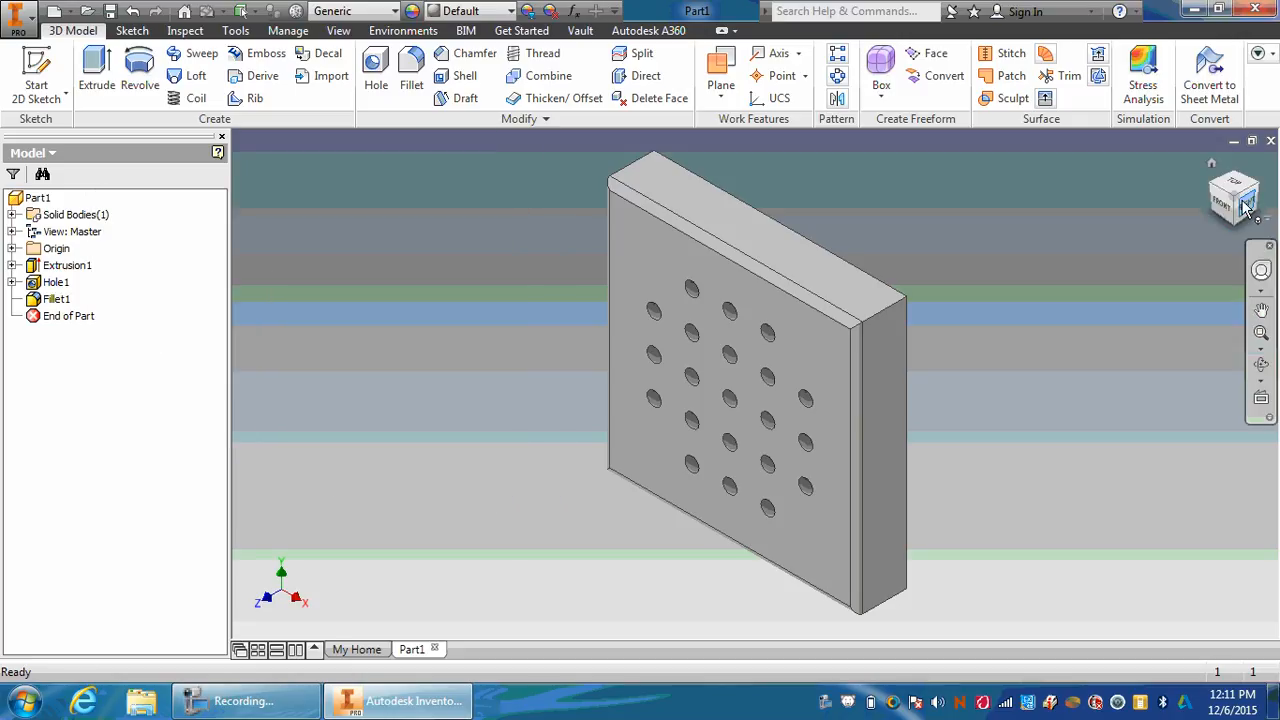
pyautogui.moveTo(1236, 198)
pyautogui.mouseDown()
pyautogui.moveTo(1178, 290)
pyautogui.moveTo(1188, 274)
pyautogui.mouseUp()
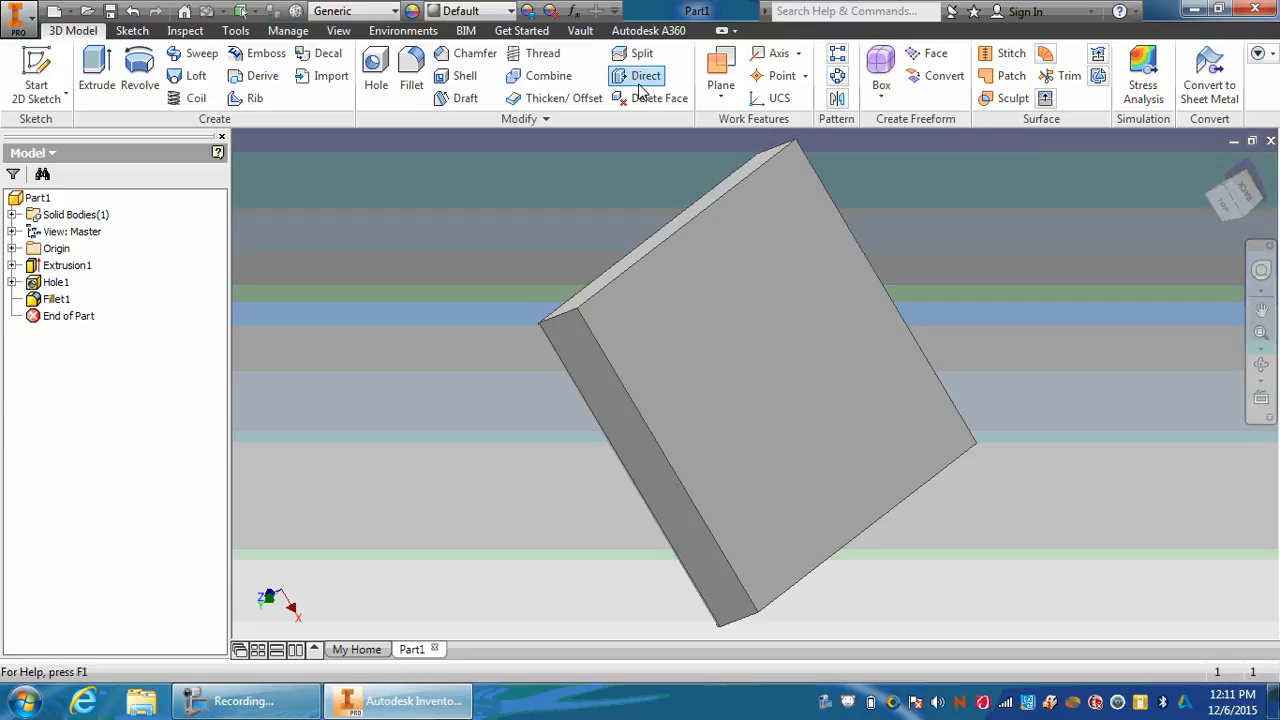
pyautogui.click(475, 55)
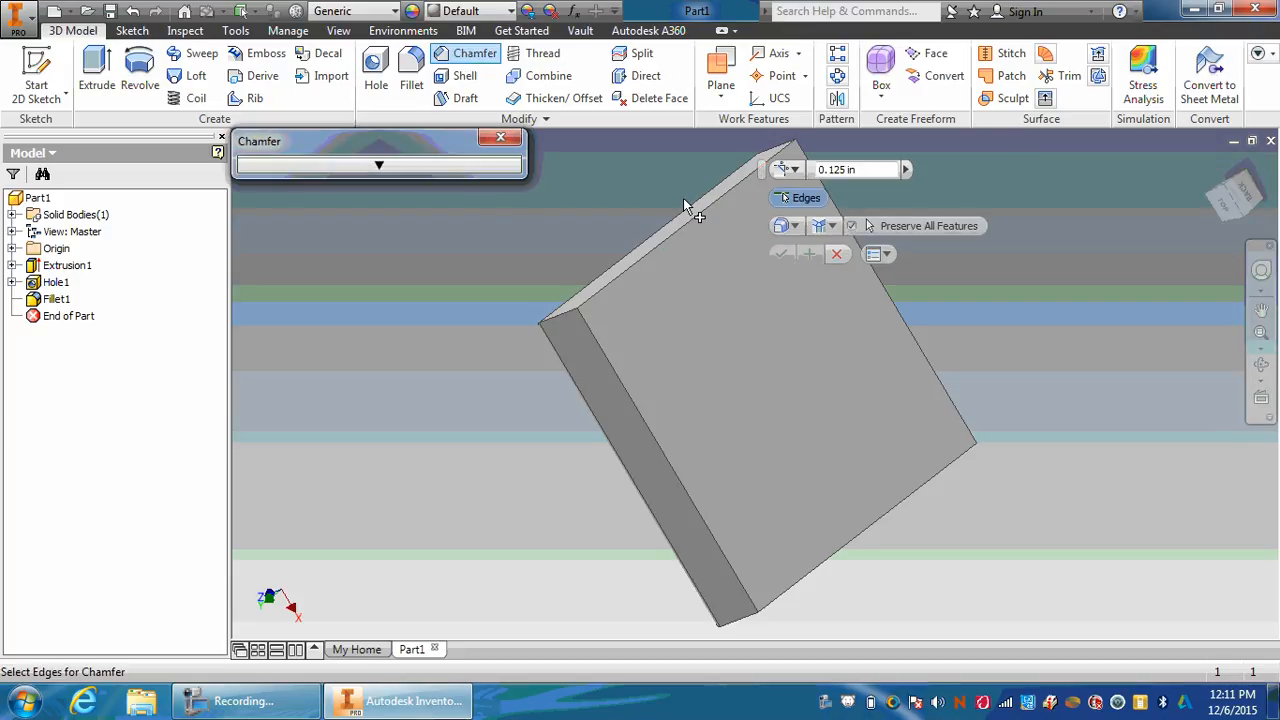
pyautogui.click(700, 226)
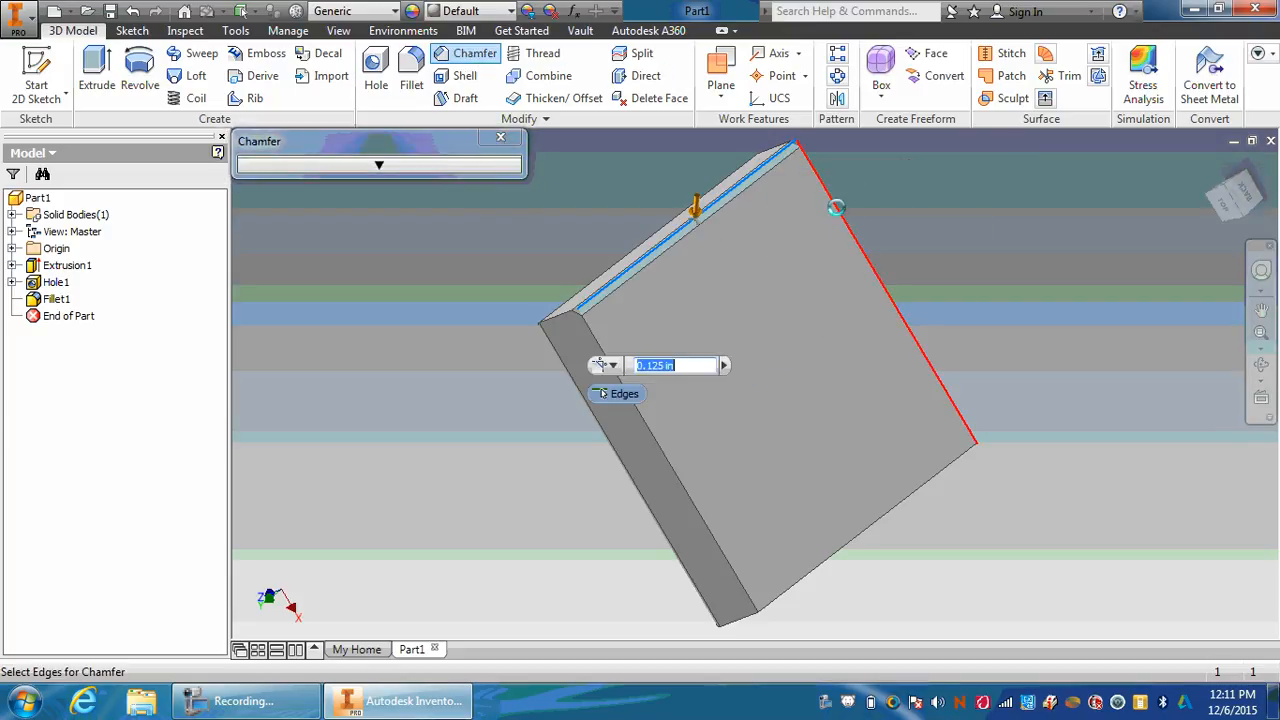
pyautogui.click(838, 212)
pyautogui.click(668, 464)
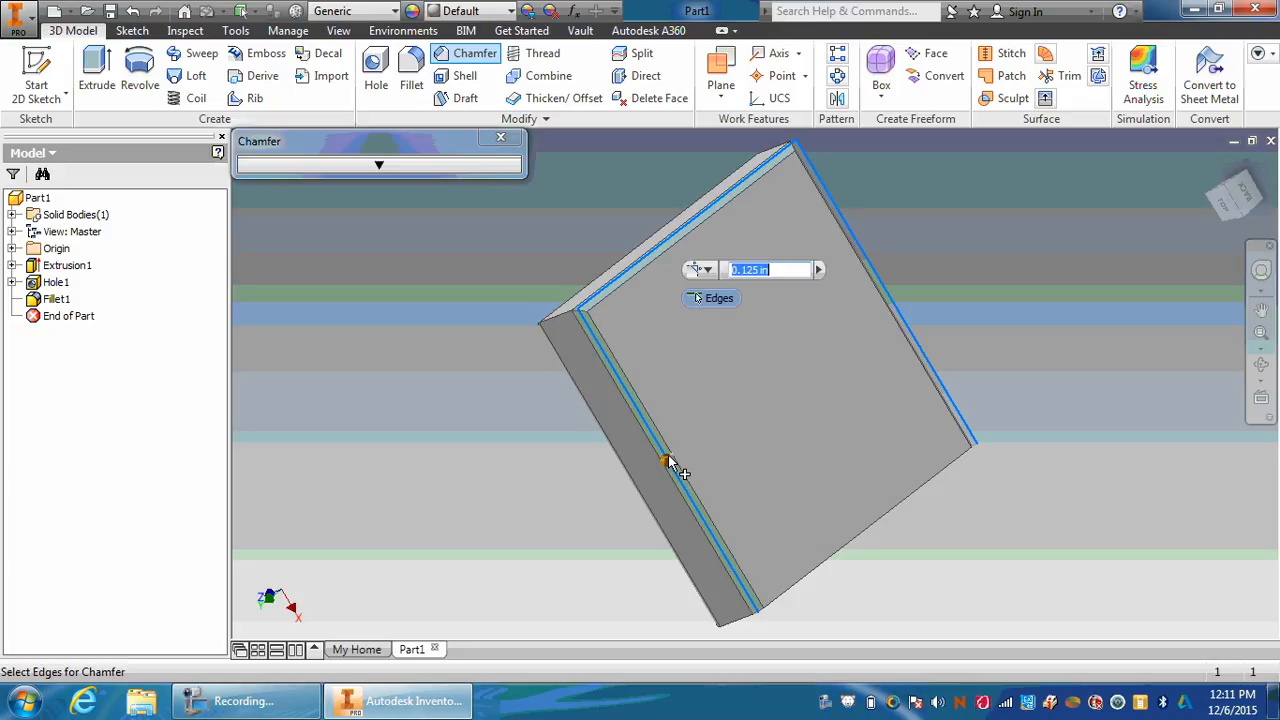
pyautogui.click(893, 510)
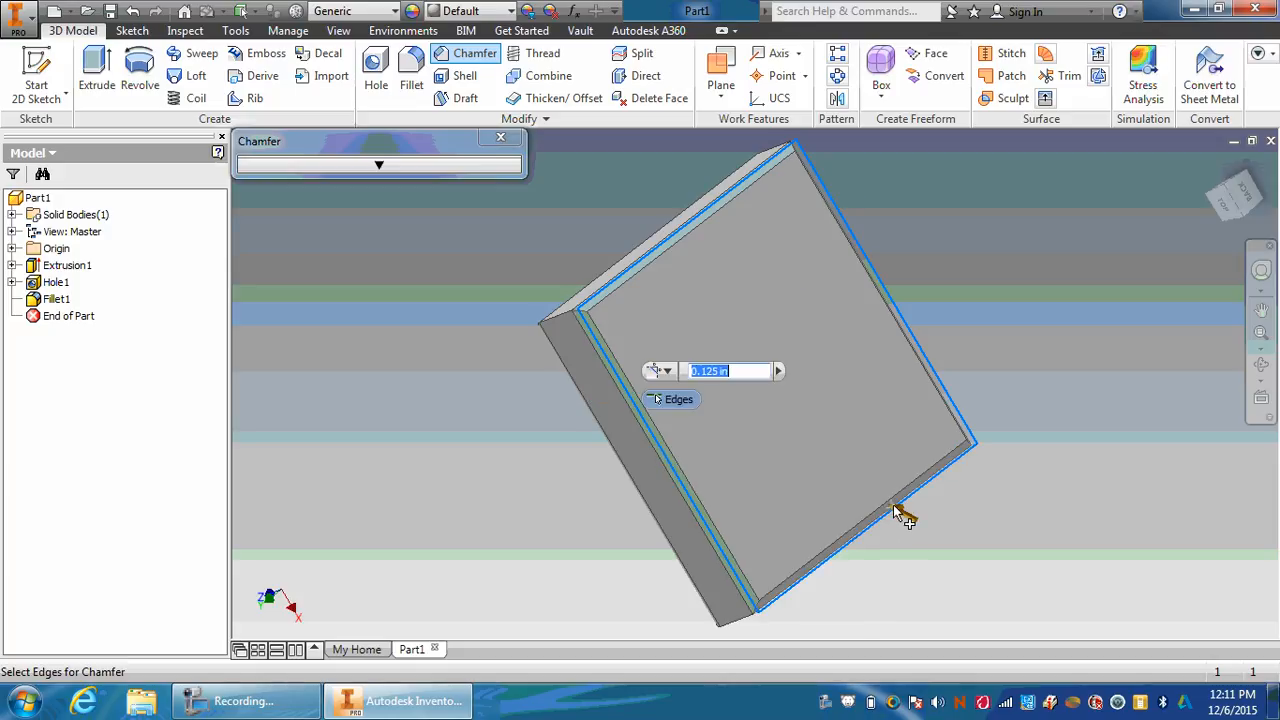
pyautogui.click(558, 320)
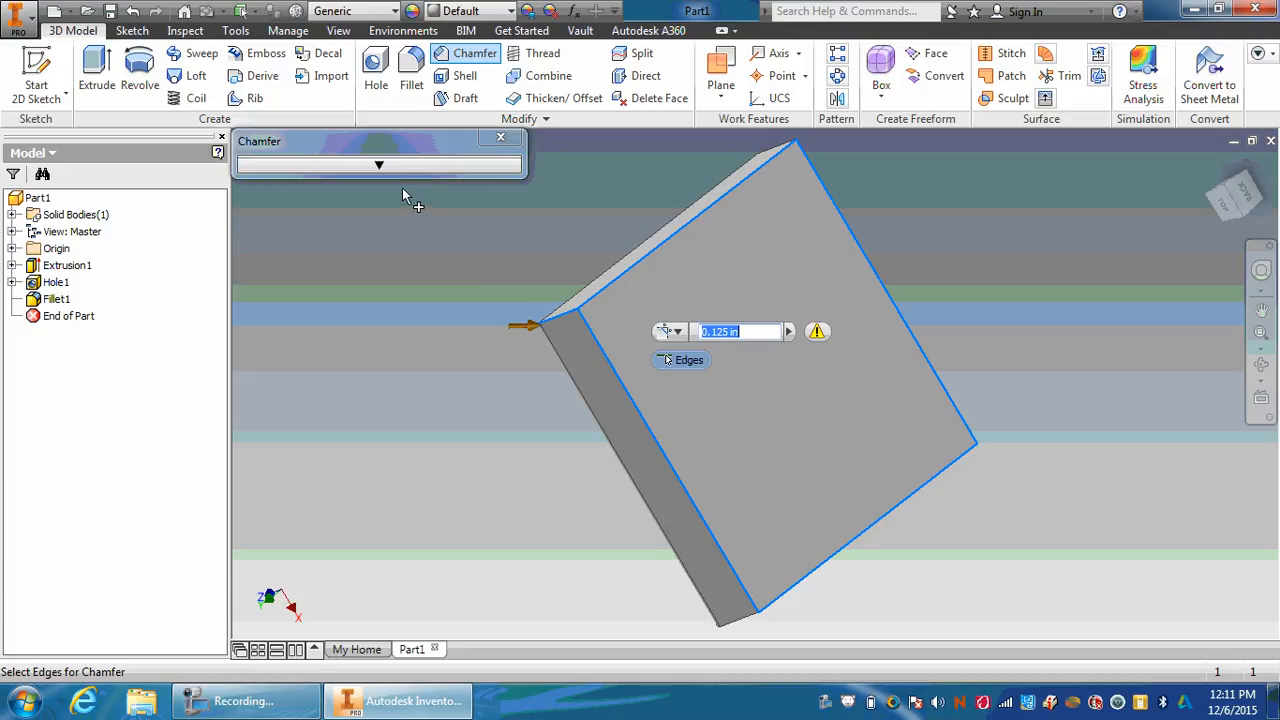
pyautogui.click(380, 166)
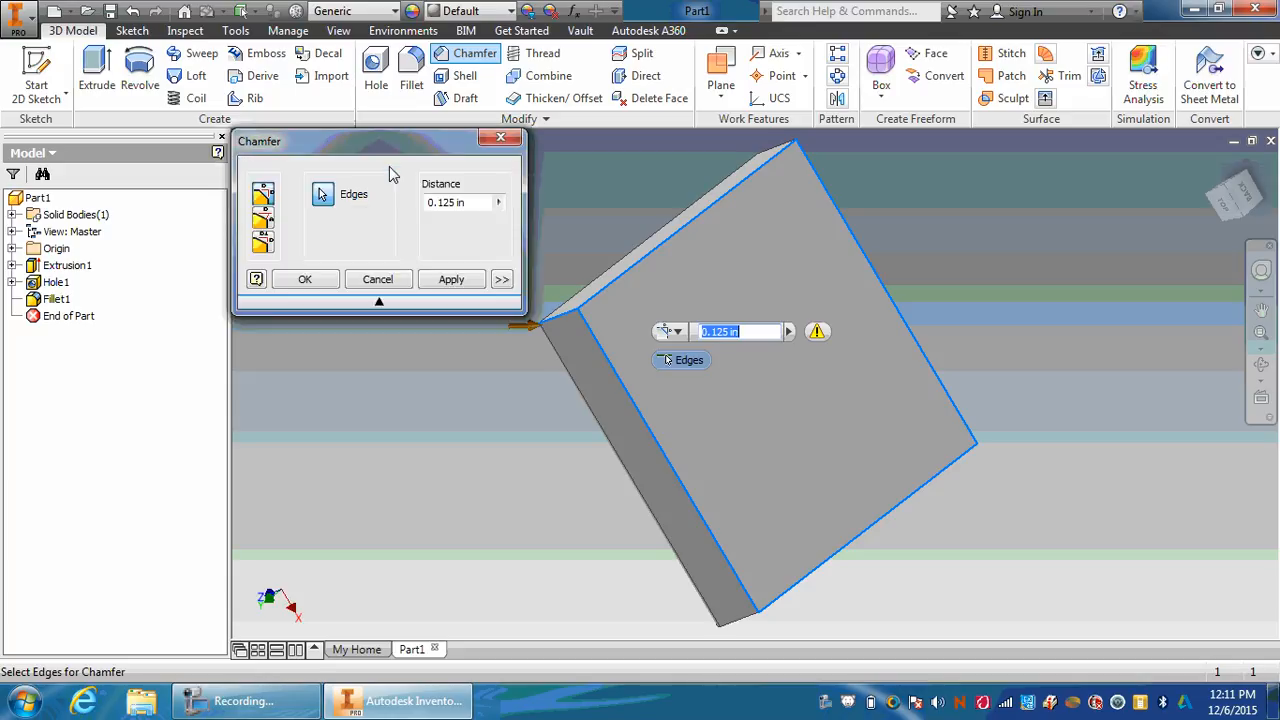
pyautogui.click(451, 279)
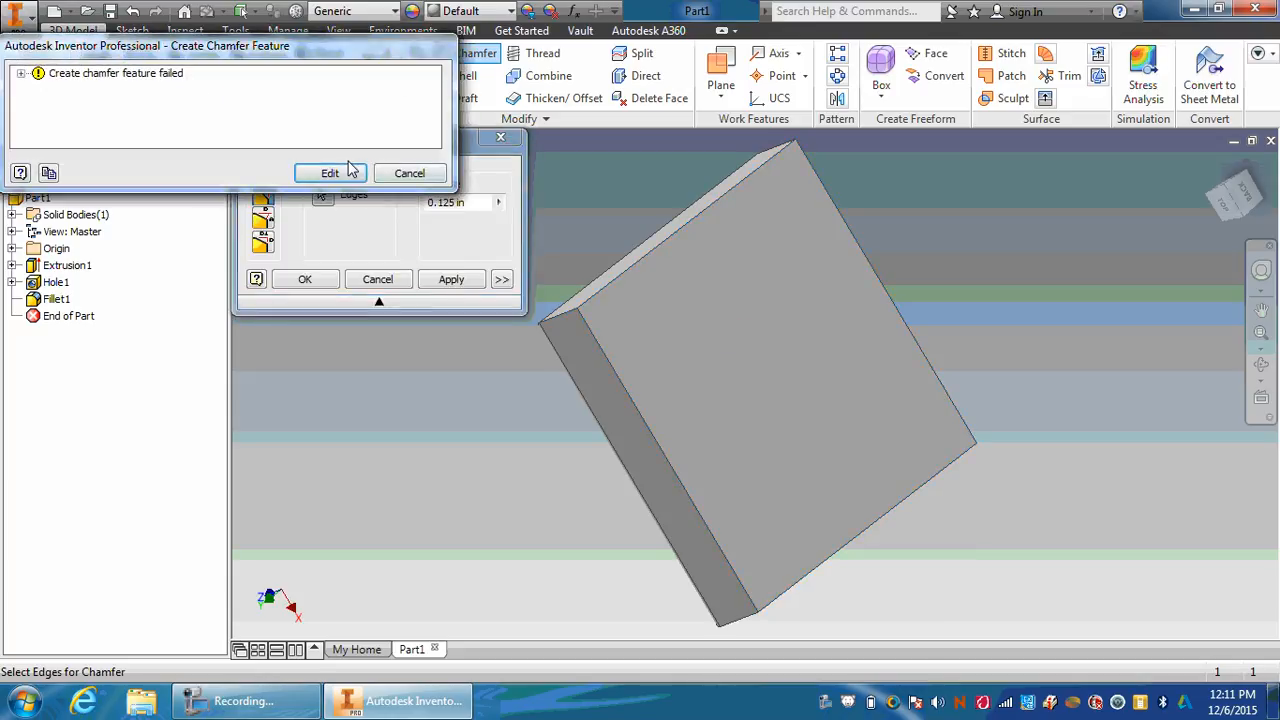
pyautogui.click(406, 173)
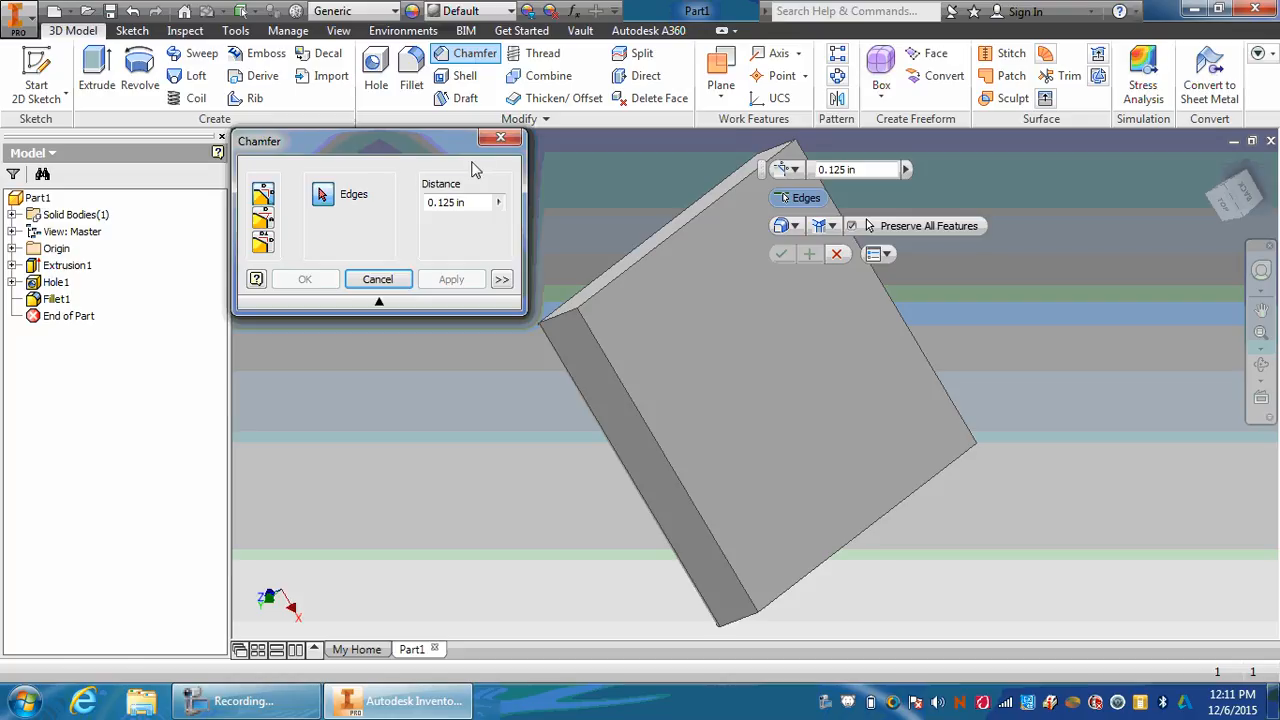
pyautogui.click(497, 139)
# Chamfer the four outer edges of the block's back face with a distance of 0.125 in
pyautogui.click(470, 53)
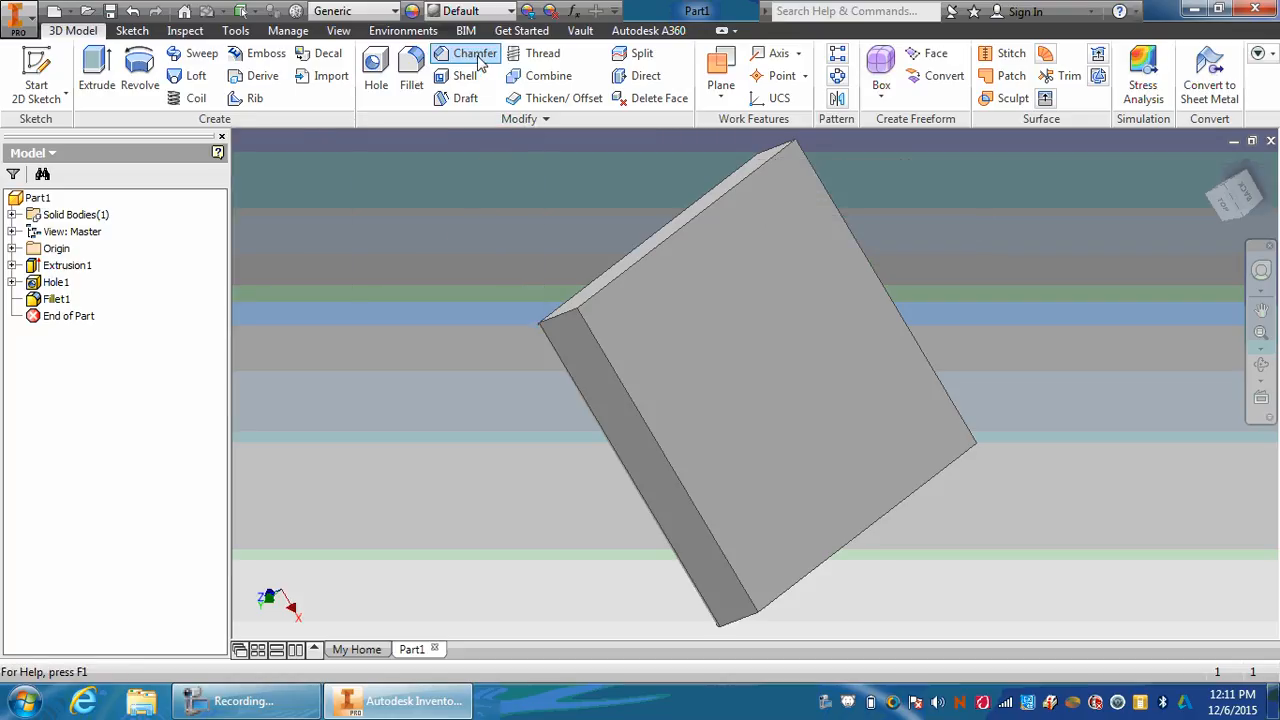
pyautogui.click(684, 240)
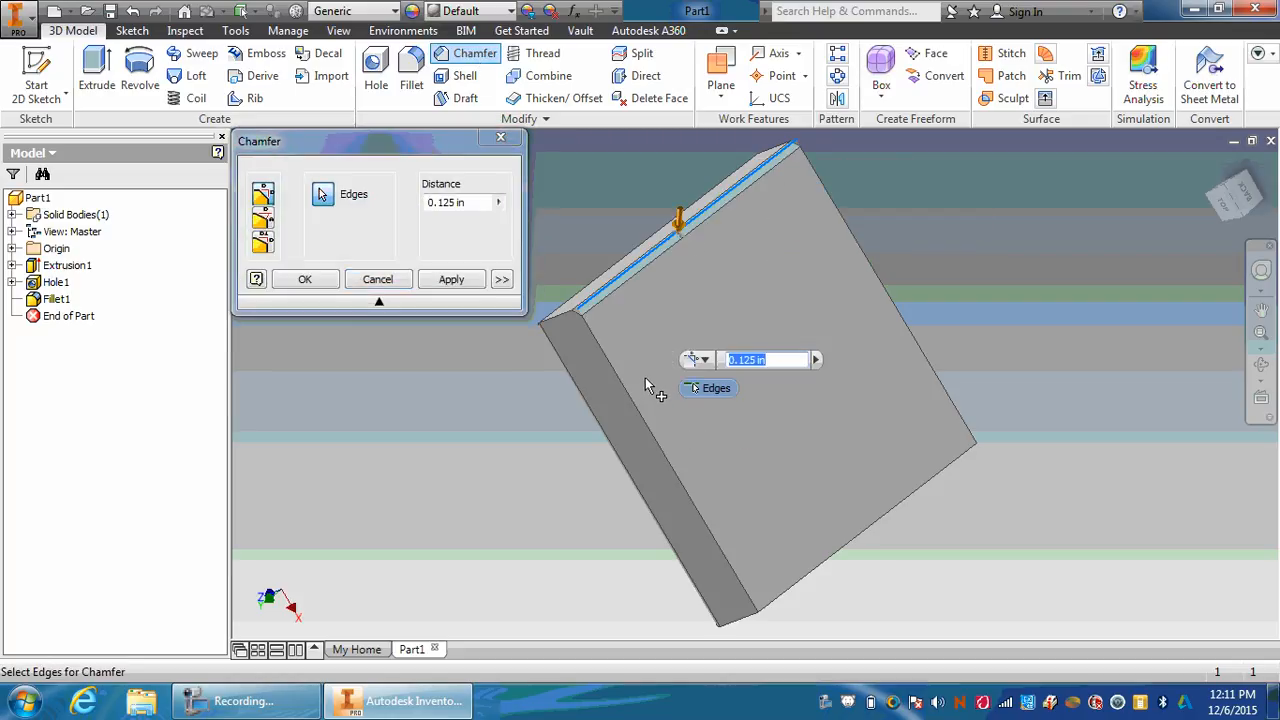
pyautogui.click(639, 412)
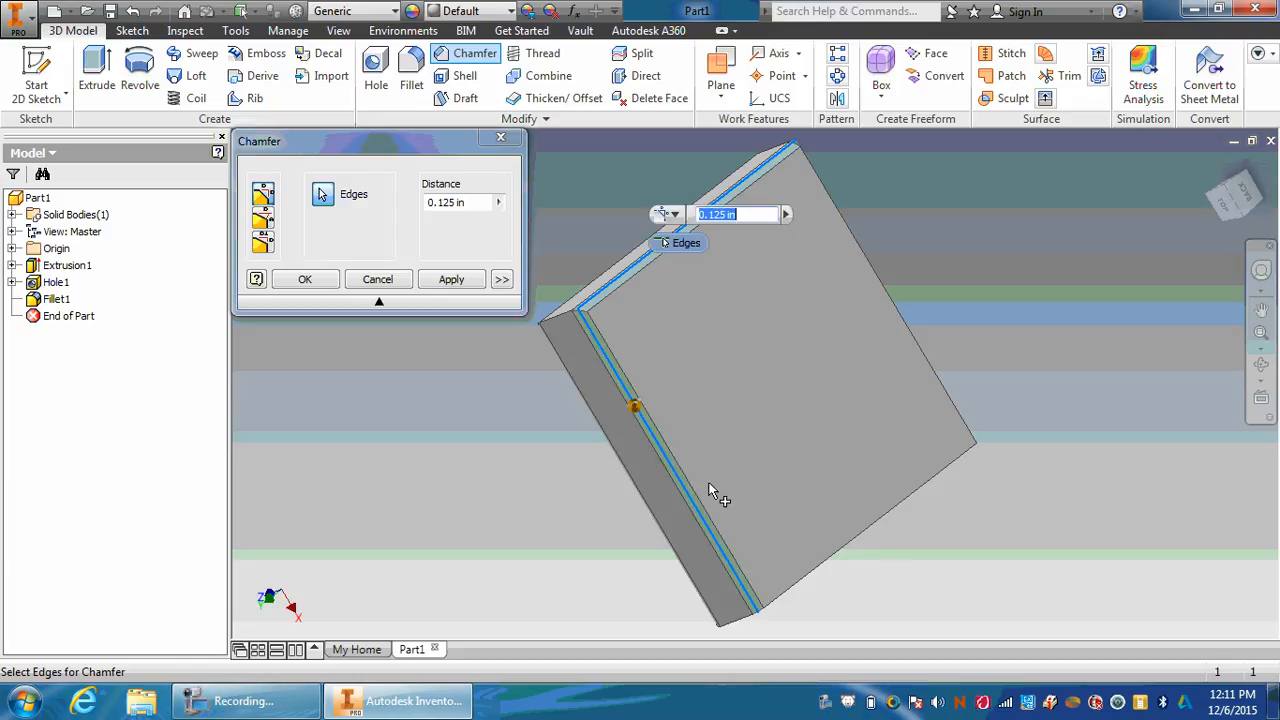
pyautogui.click(868, 530)
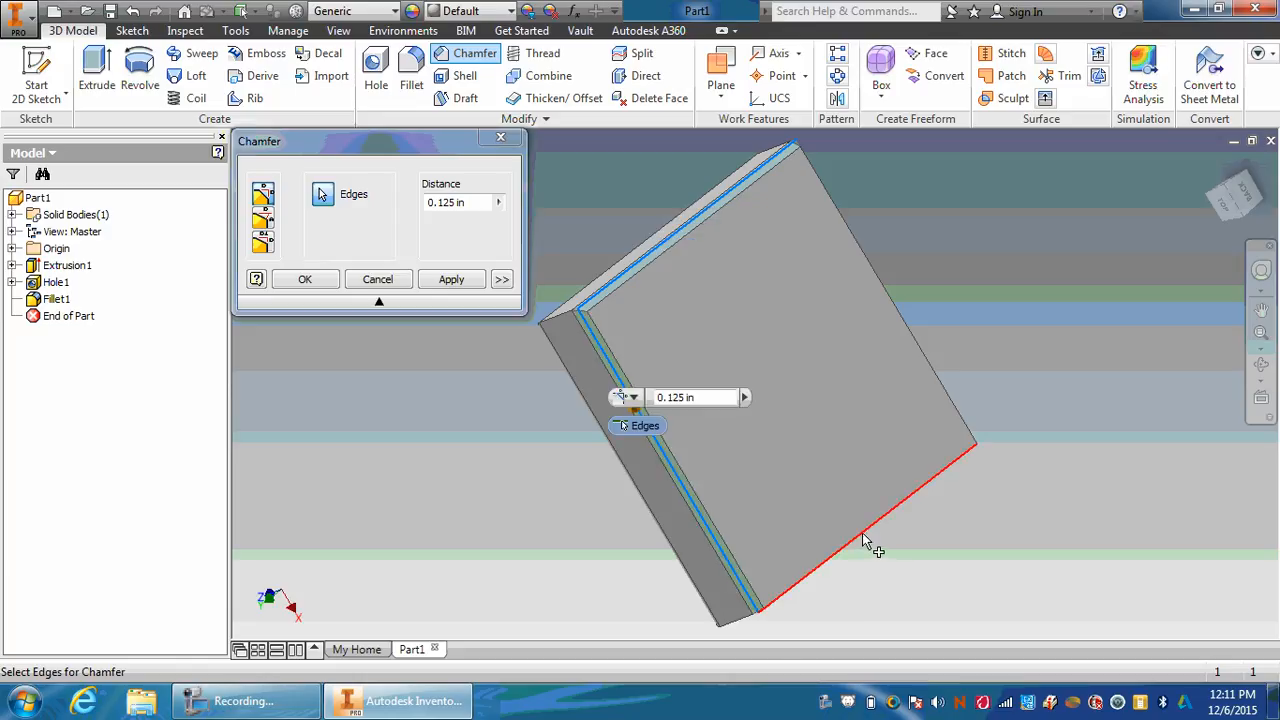
pyautogui.click(921, 352)
pyautogui.click(466, 279)
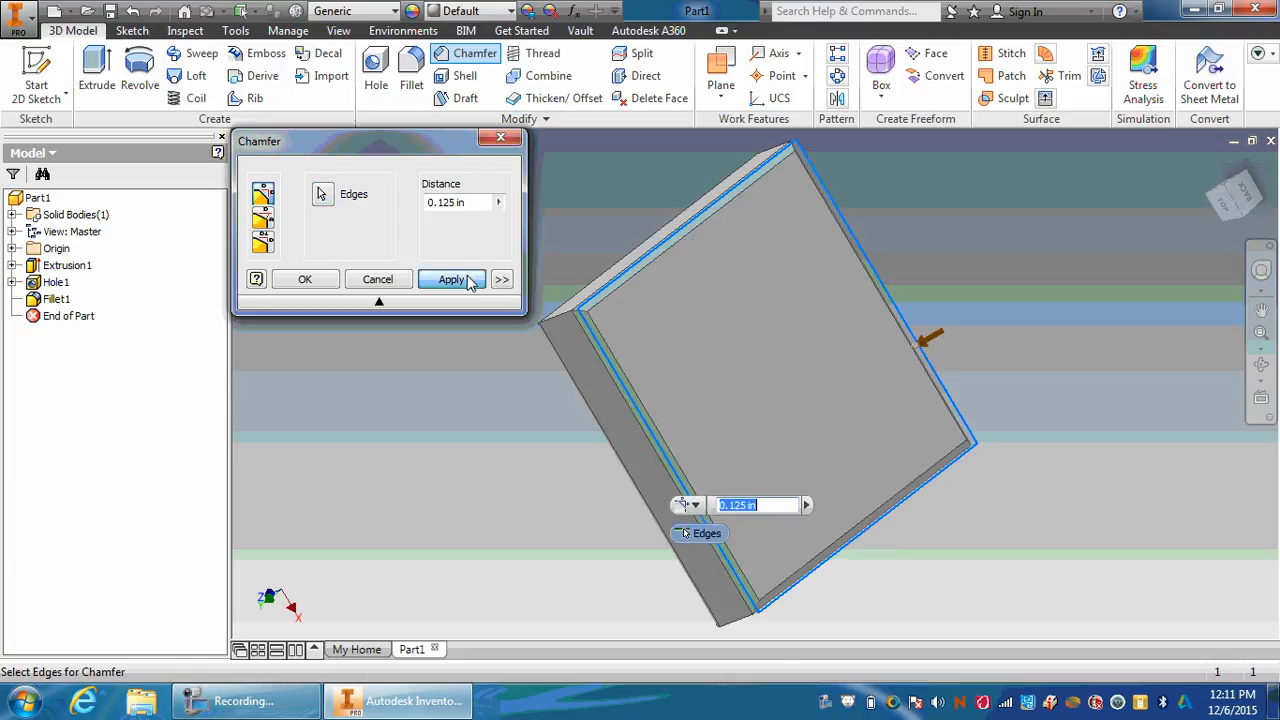
pyautogui.click(500, 137)
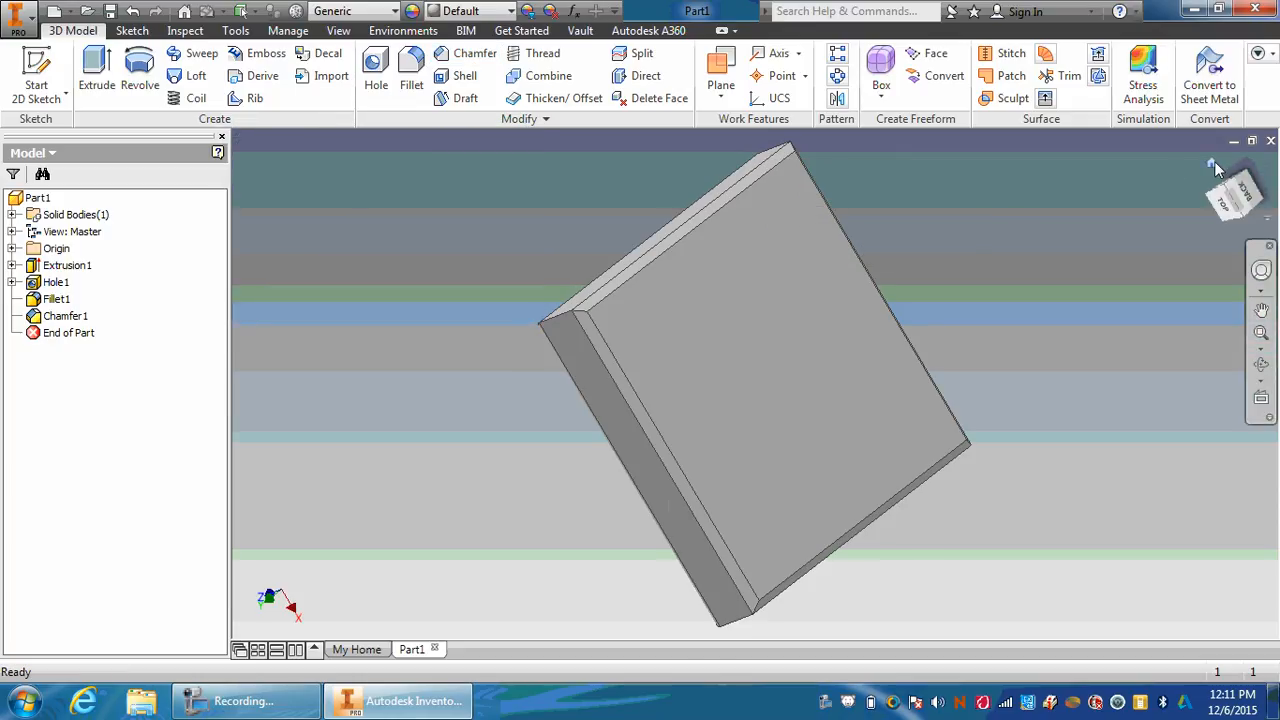
# Set the appearance of the front face with the holes to Blue - Glazing
pyautogui.click(1212, 164)
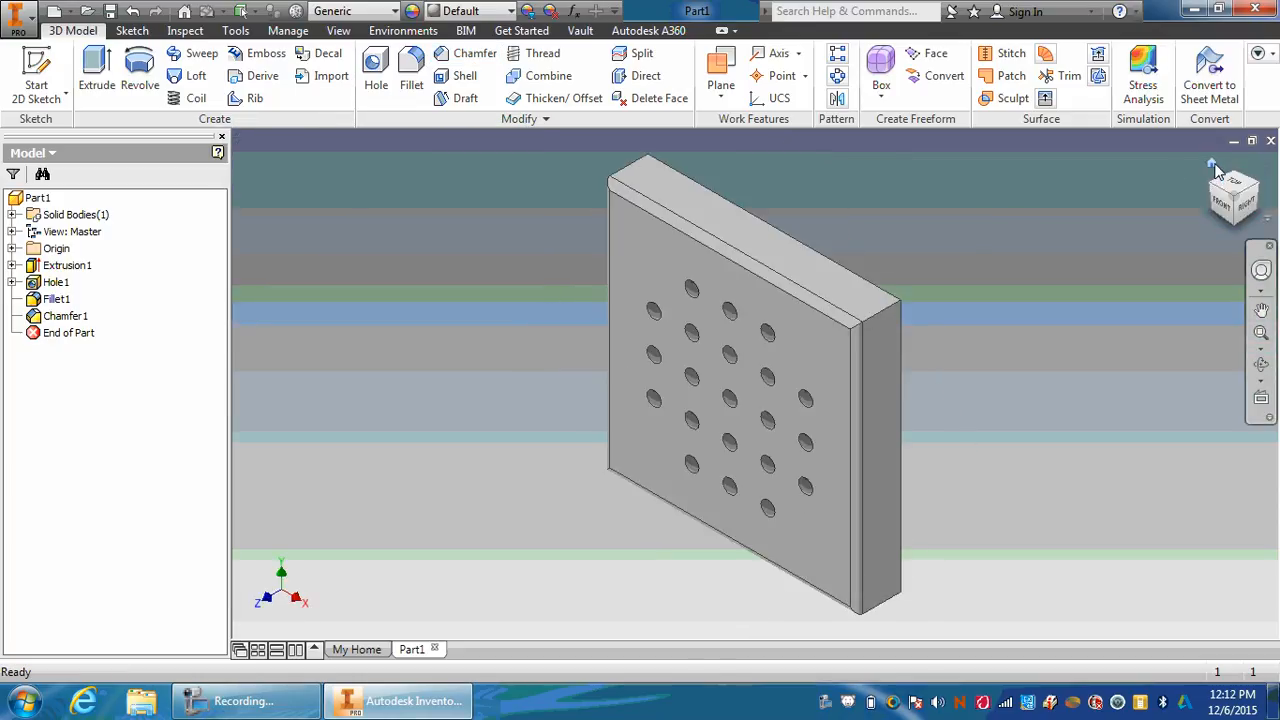
pyautogui.moveTo(1237, 203)
pyautogui.mouseDown()
pyautogui.moveTo(1202, 264)
pyautogui.moveTo(1232, 190)
pyautogui.moveTo(1237, 207)
pyautogui.mouseUp()
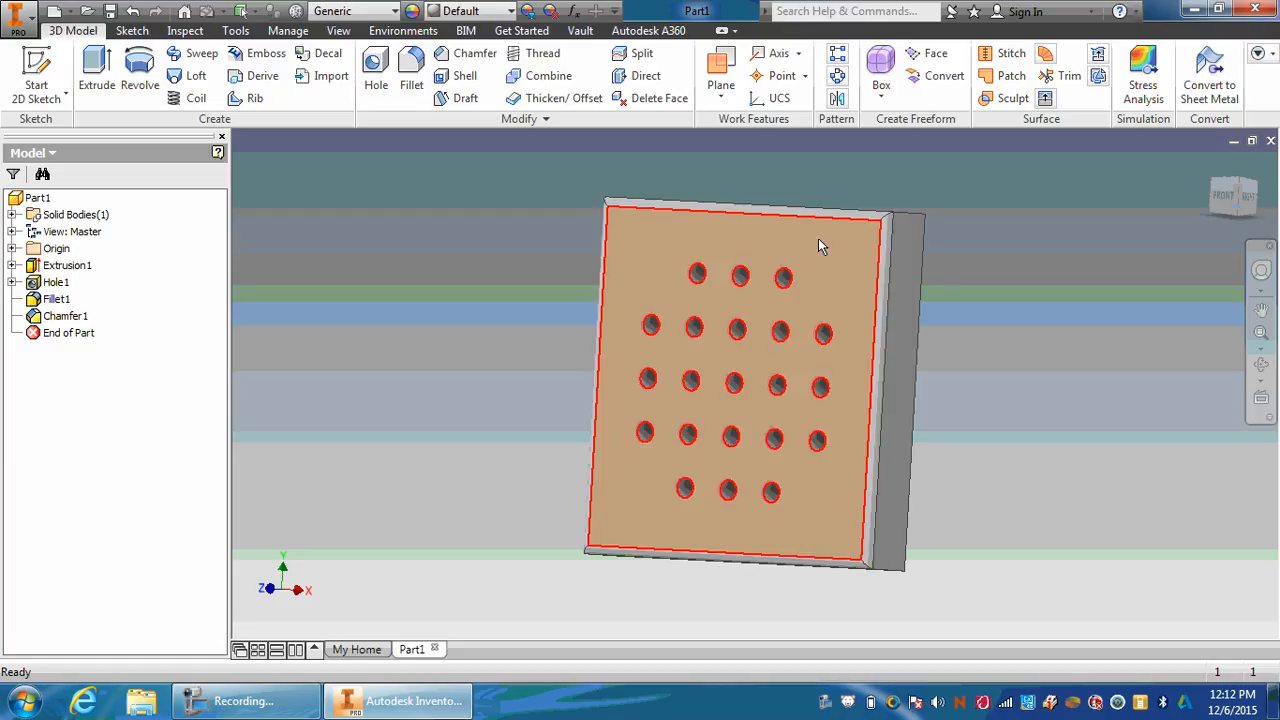
pyautogui.rightClick(818, 246)
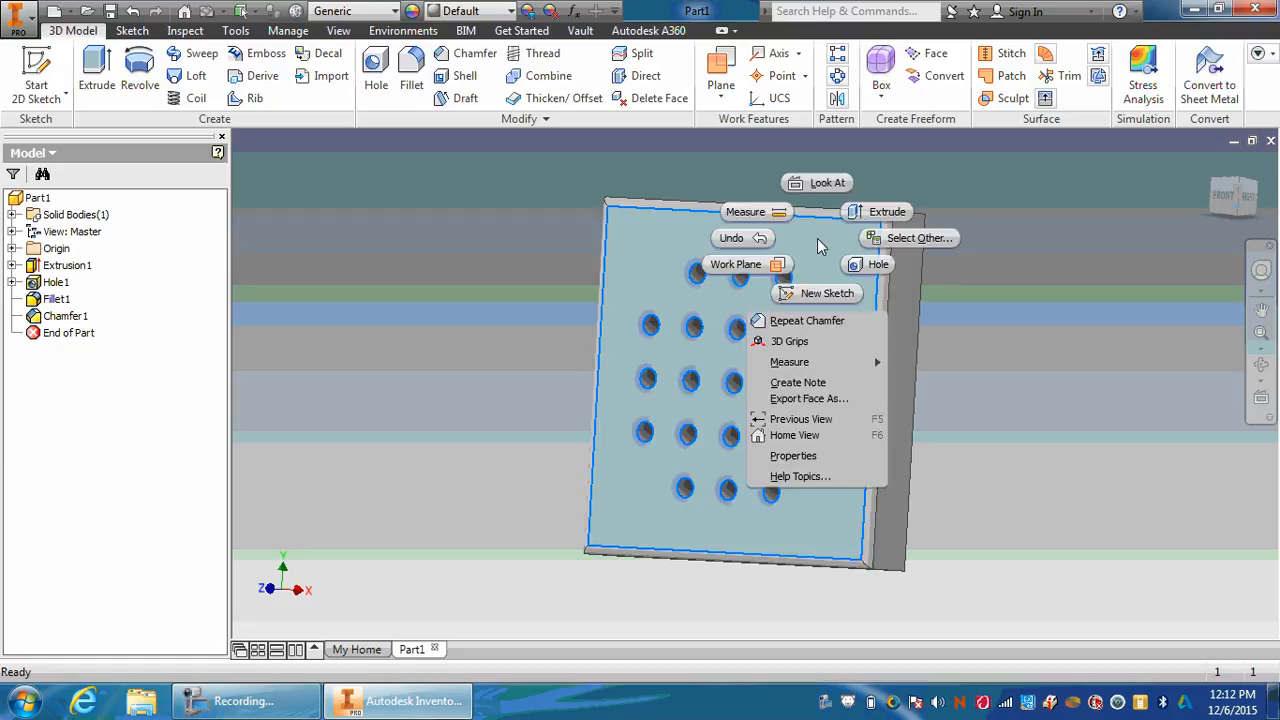
pyautogui.click(804, 457)
pyautogui.click(445, 196)
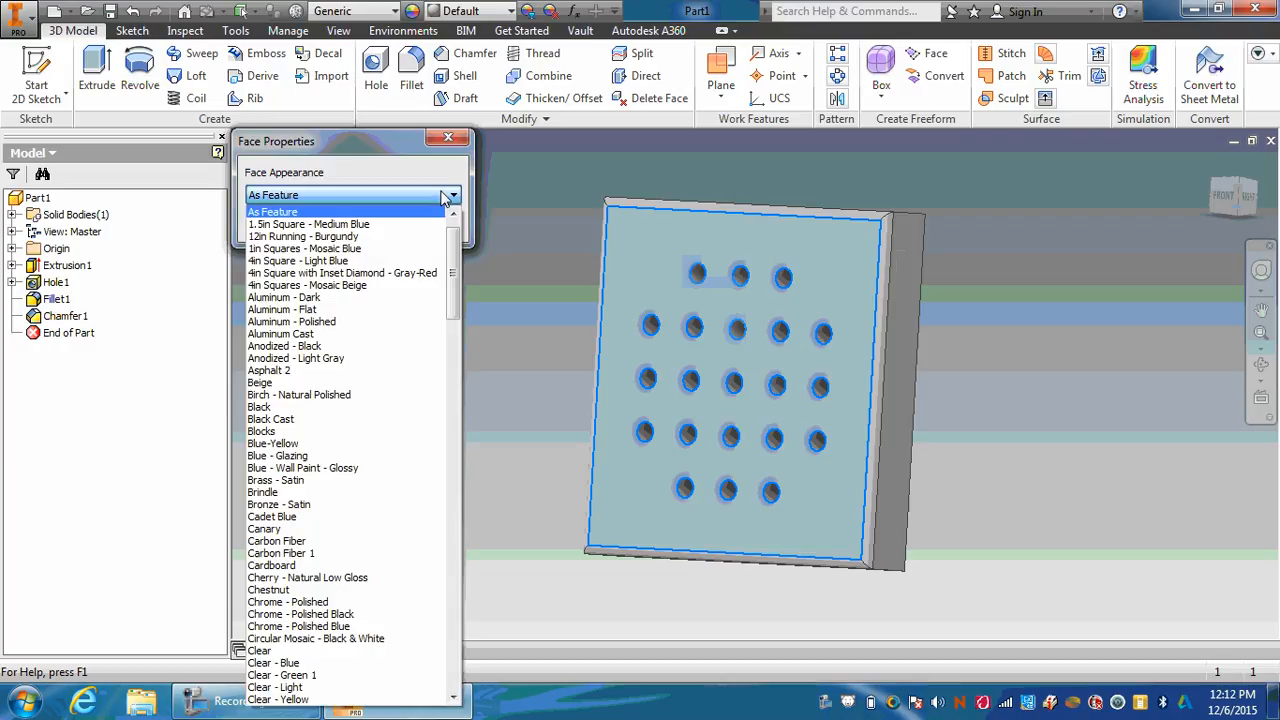
pyautogui.click(290, 456)
pyautogui.click(335, 225)
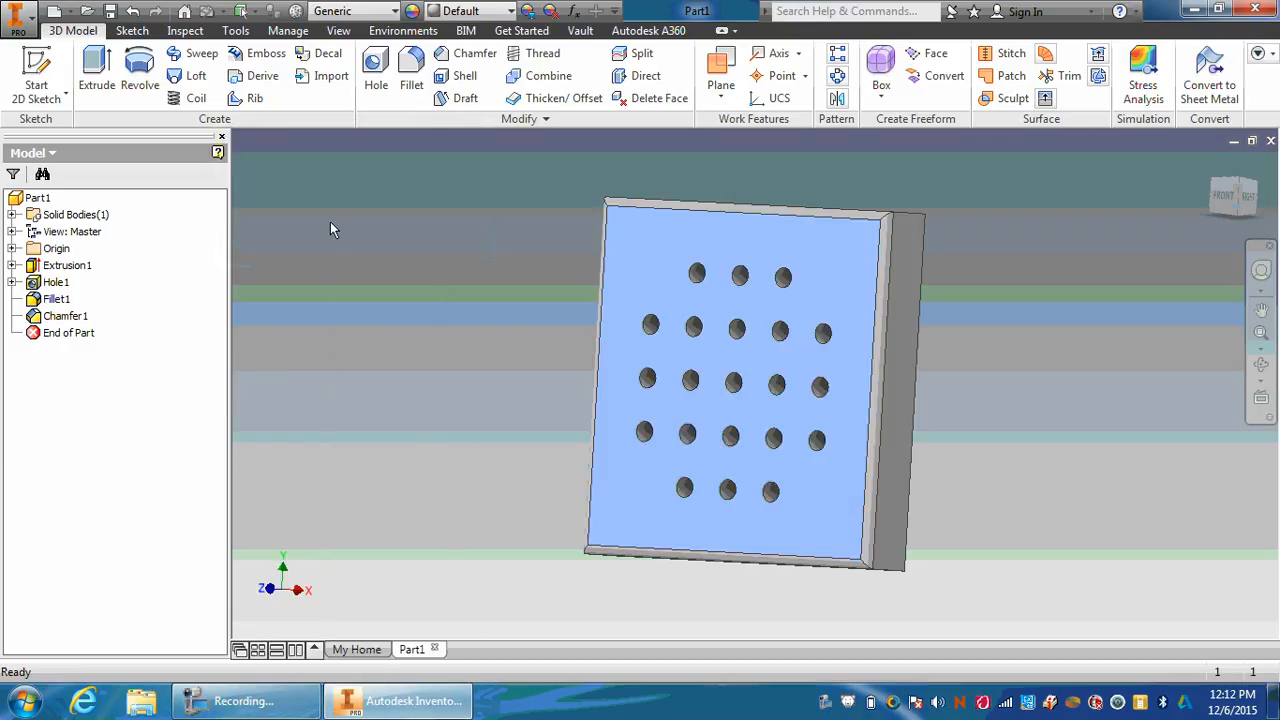
# Set the appearance of the block's right side face to Cherry - Natural Low Gloss
pyautogui.rightClick(906, 305)
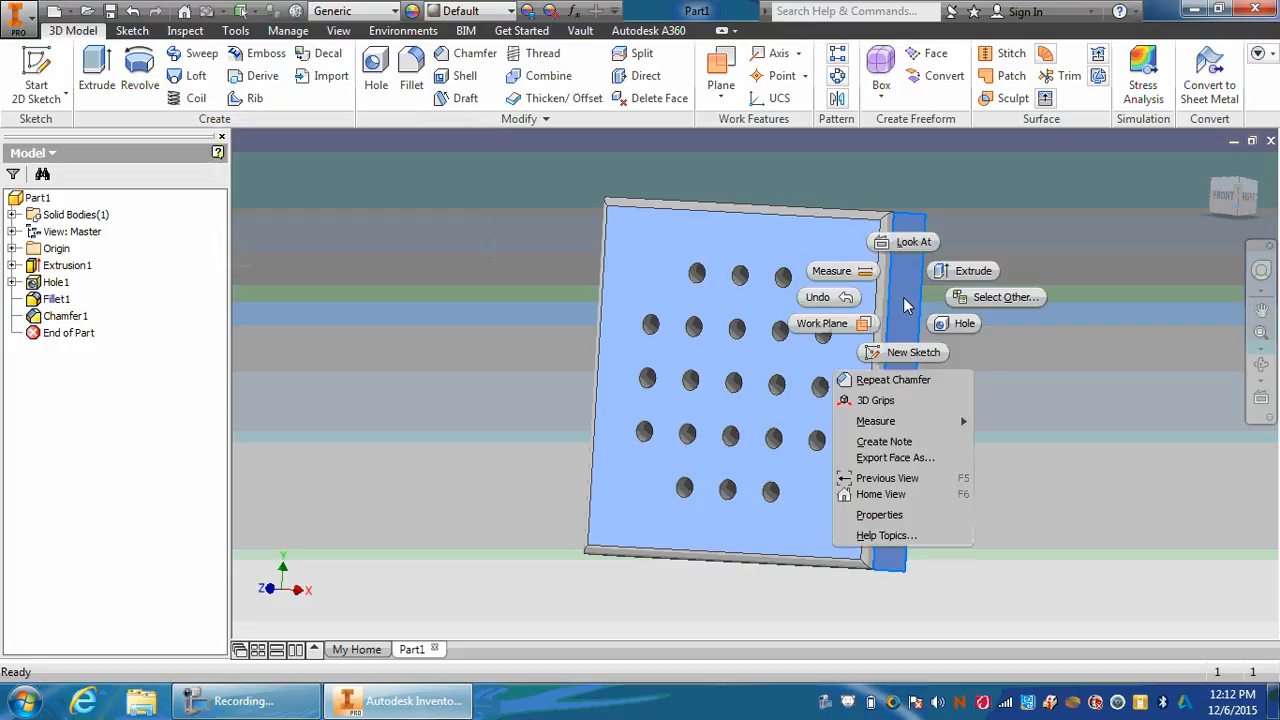
pyautogui.click(893, 516)
pyautogui.click(455, 195)
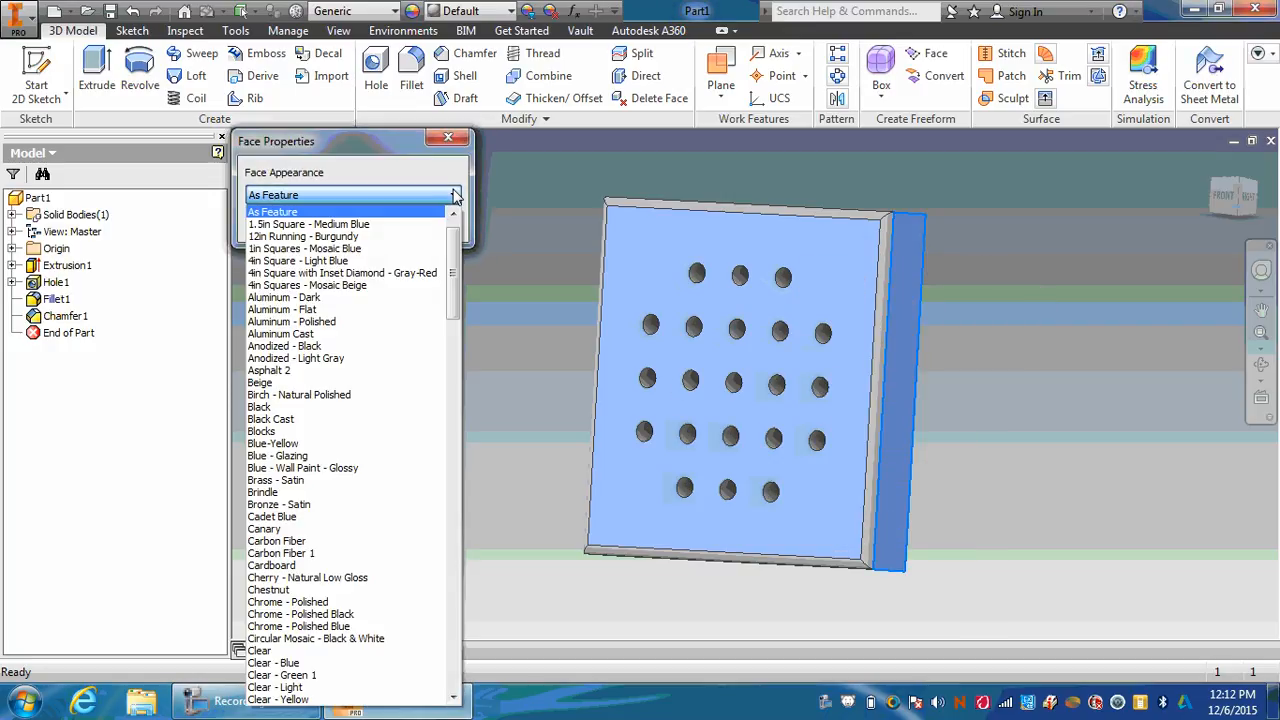
pyautogui.click(325, 578)
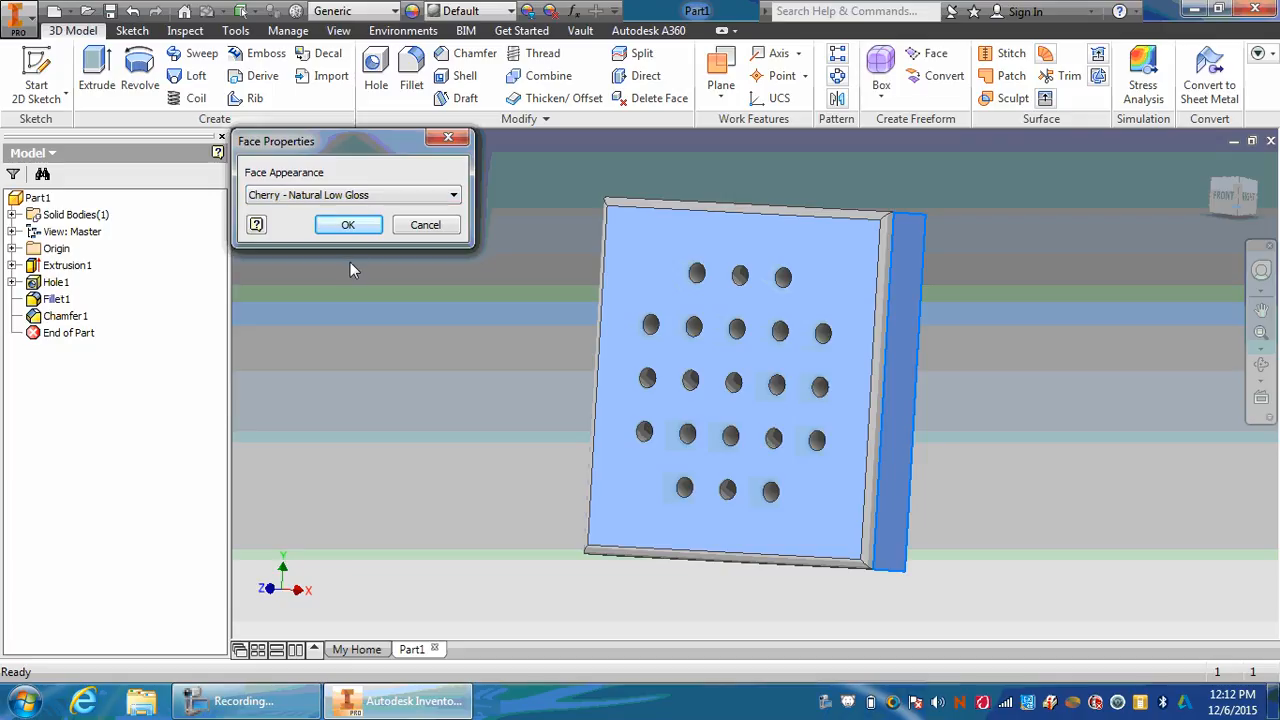
pyautogui.click(348, 226)
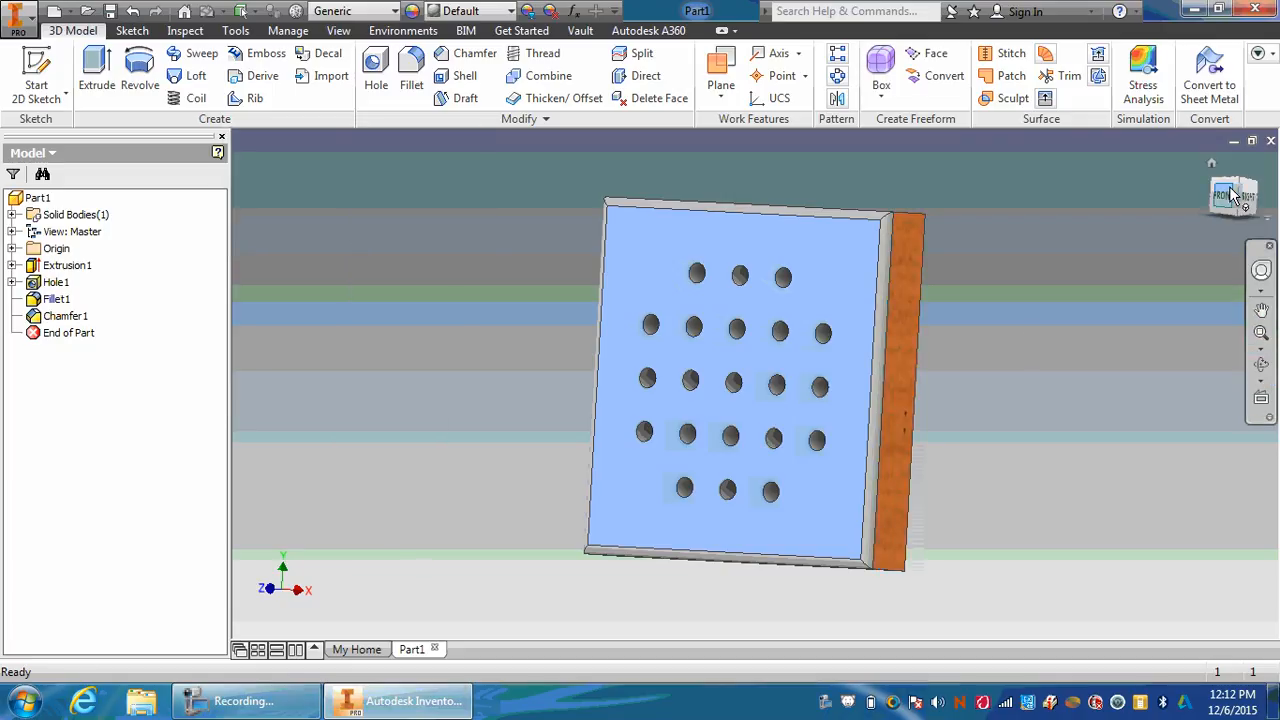
pyautogui.moveTo(1234, 195); pyautogui.dragTo(1243, 60)
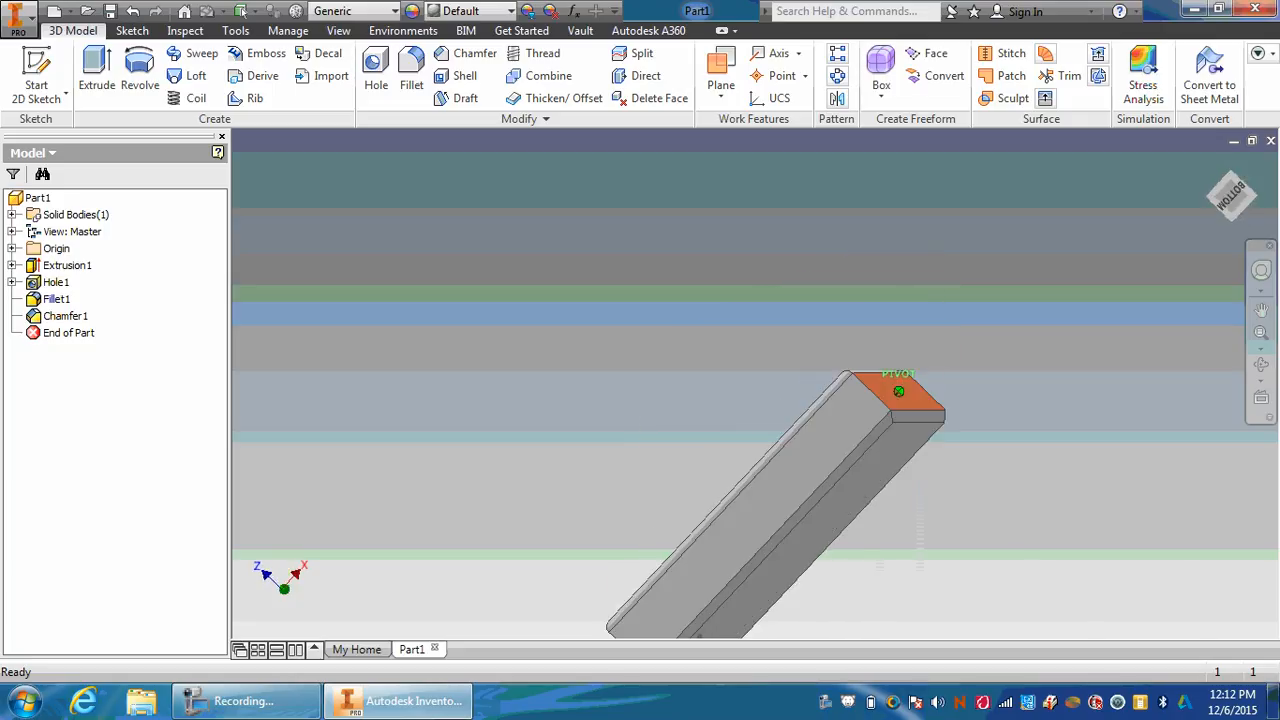
# Set the appearance of the block's bottom face to Canary and return the model to the home view
pyautogui.rightClick(789, 476)
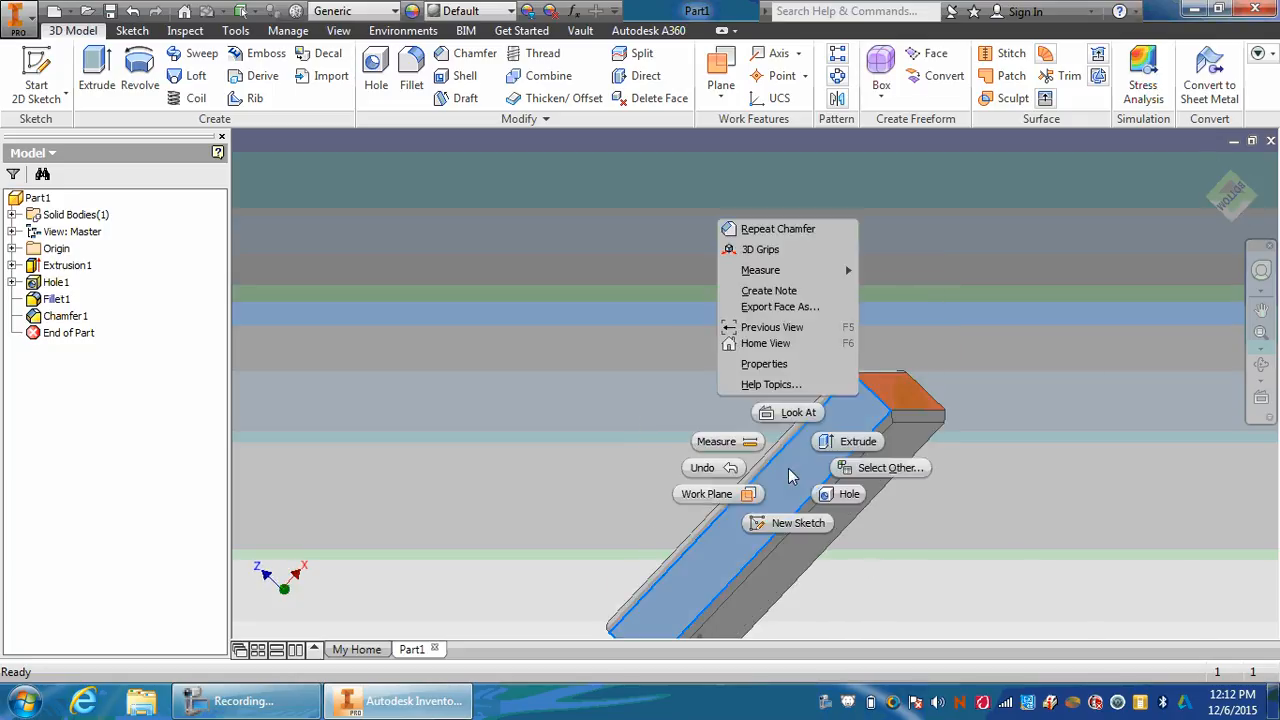
pyautogui.click(771, 363)
pyautogui.click(453, 195)
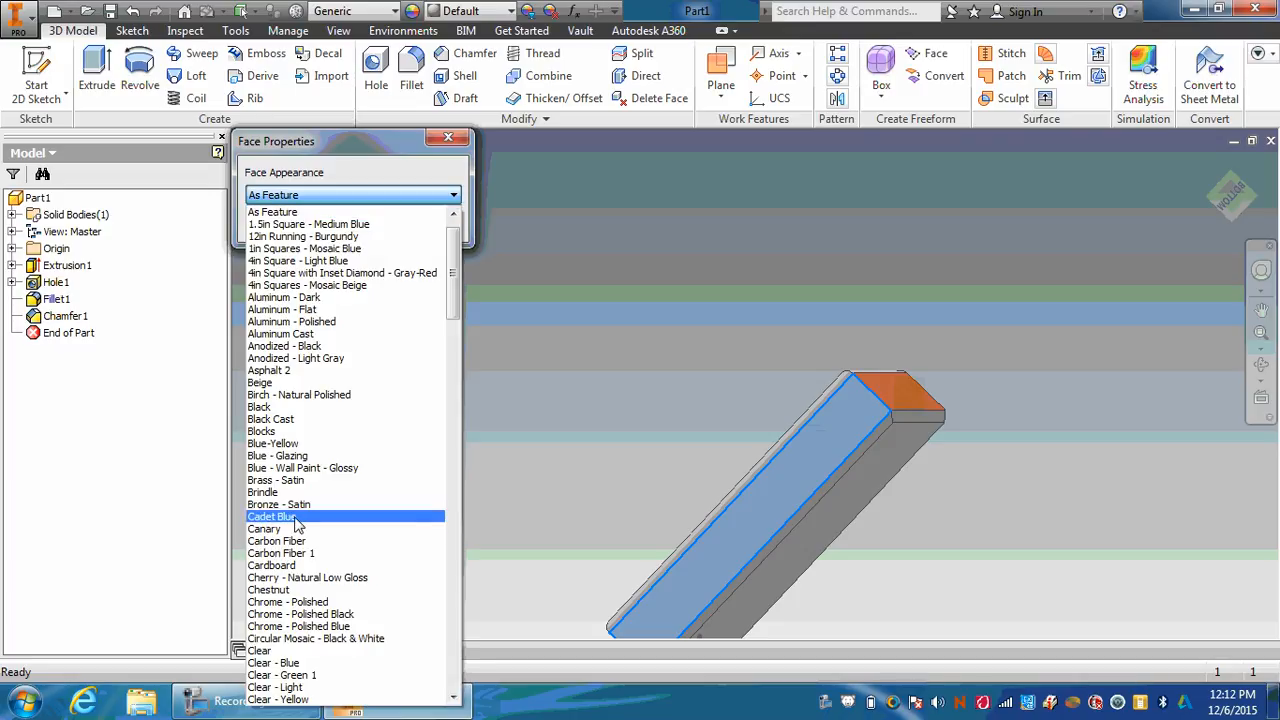
pyautogui.click(291, 529)
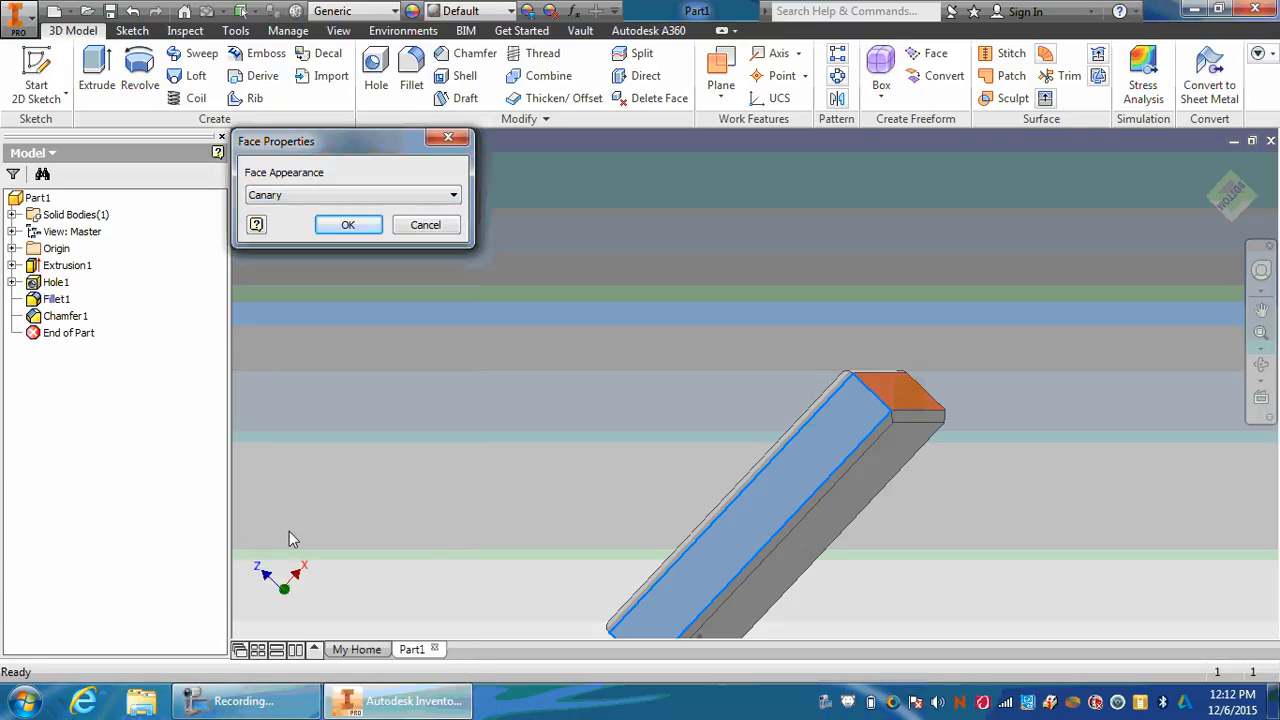
pyautogui.click(347, 224)
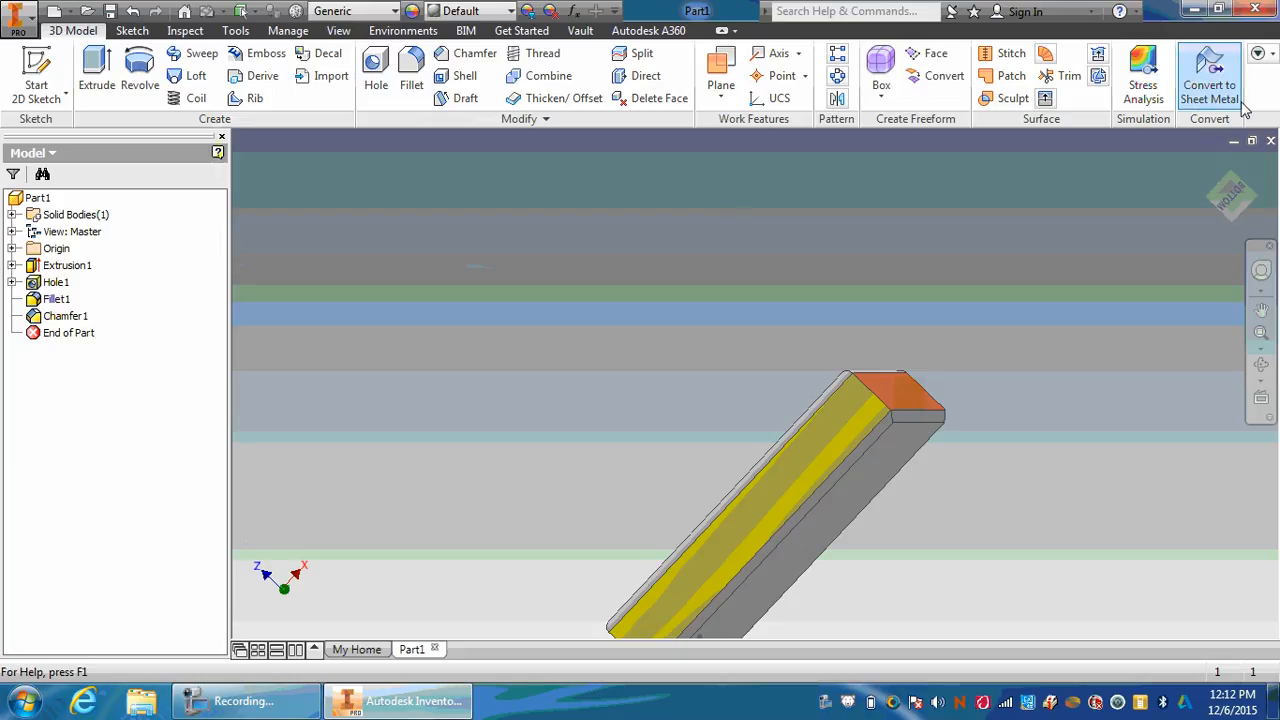
pyautogui.click(1216, 164)
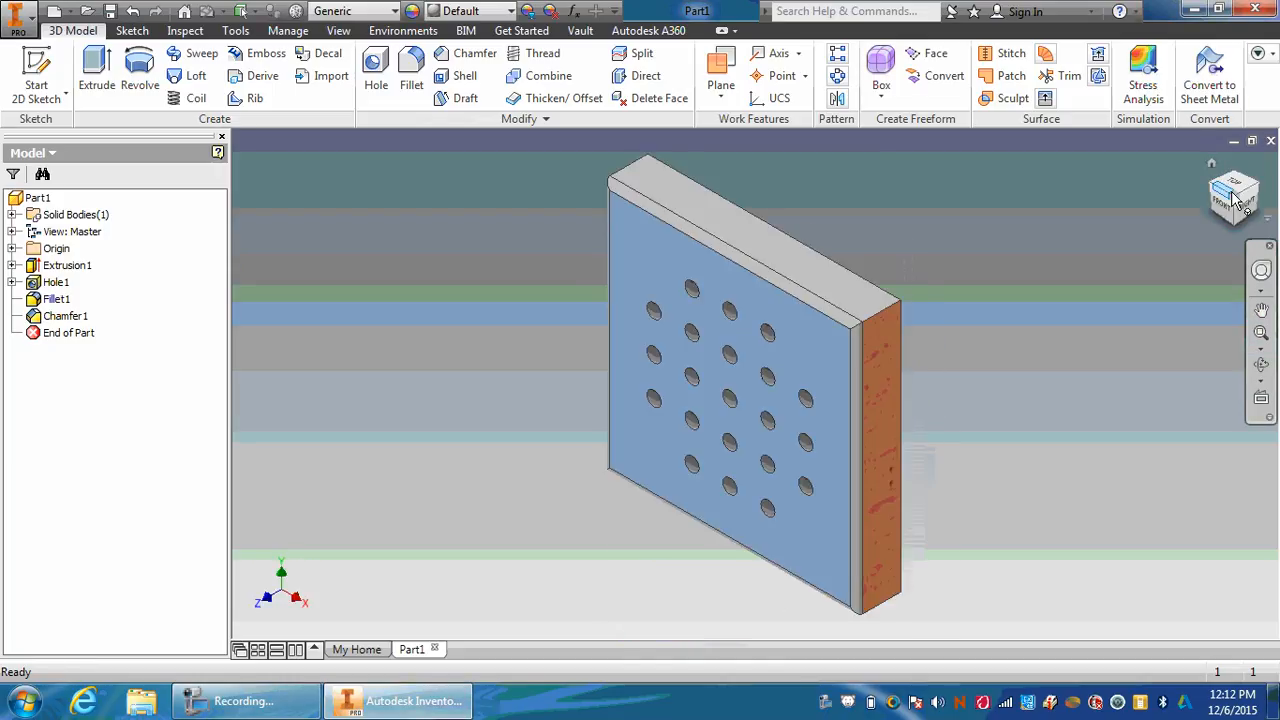
pyautogui.moveTo(1232, 198)
pyautogui.mouseDown()
pyautogui.moveTo(1150, 232)
pyautogui.moveTo(1120, 215)
pyautogui.moveTo(1232, 196)
pyautogui.mouseUp()
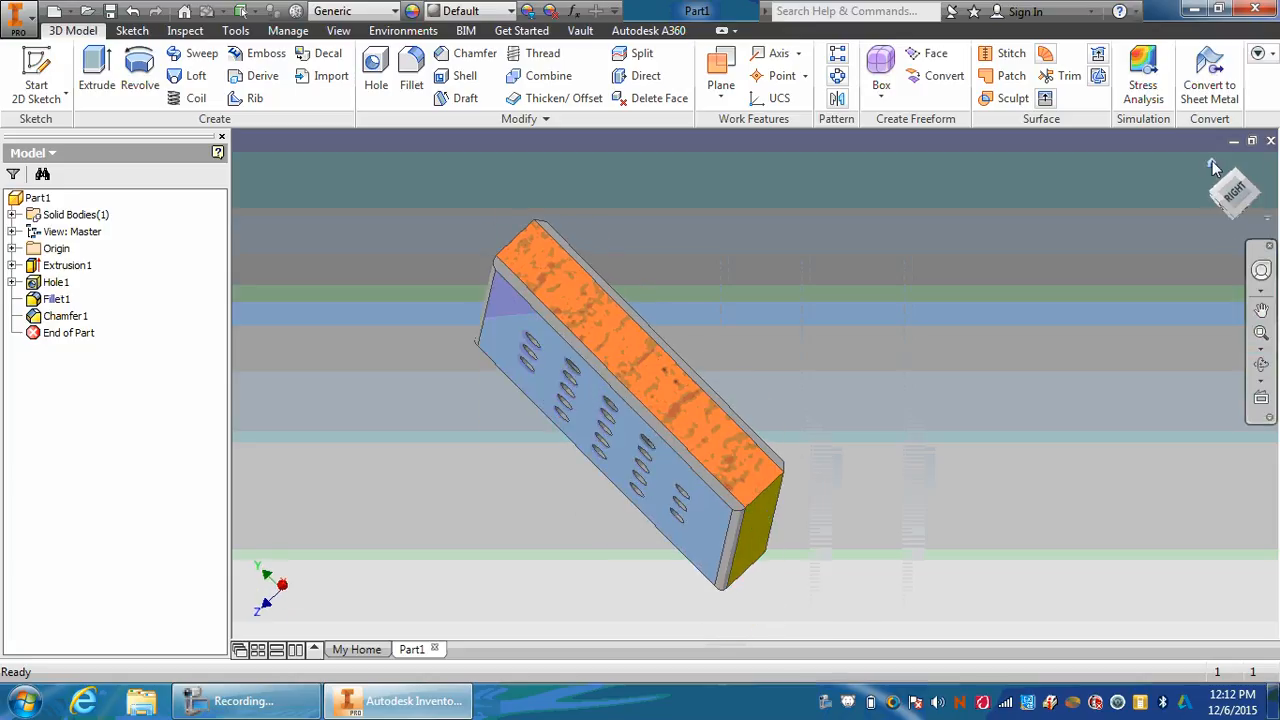
pyautogui.click(1212, 162)
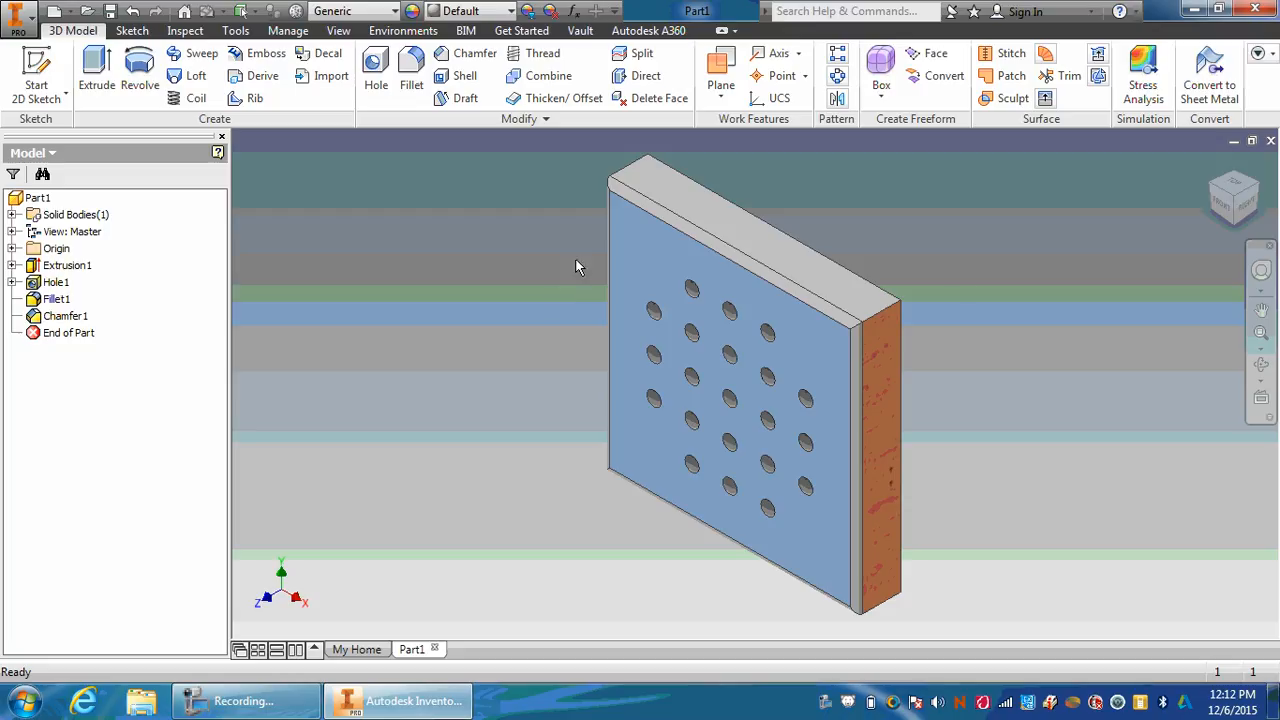
# Save the part as "gameboard mr. d" in the ThawSpace folder on the Thaw Space (T:) drive
pyautogui.click(20, 14)
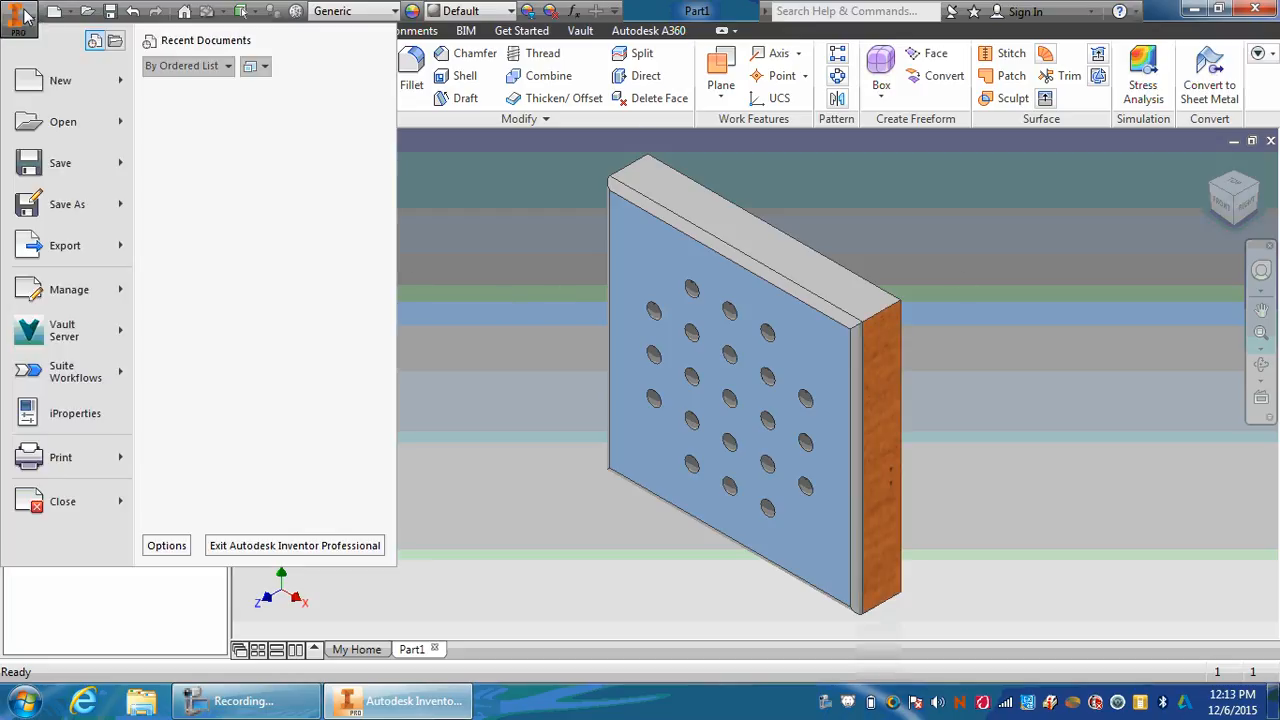
pyautogui.click(80, 206)
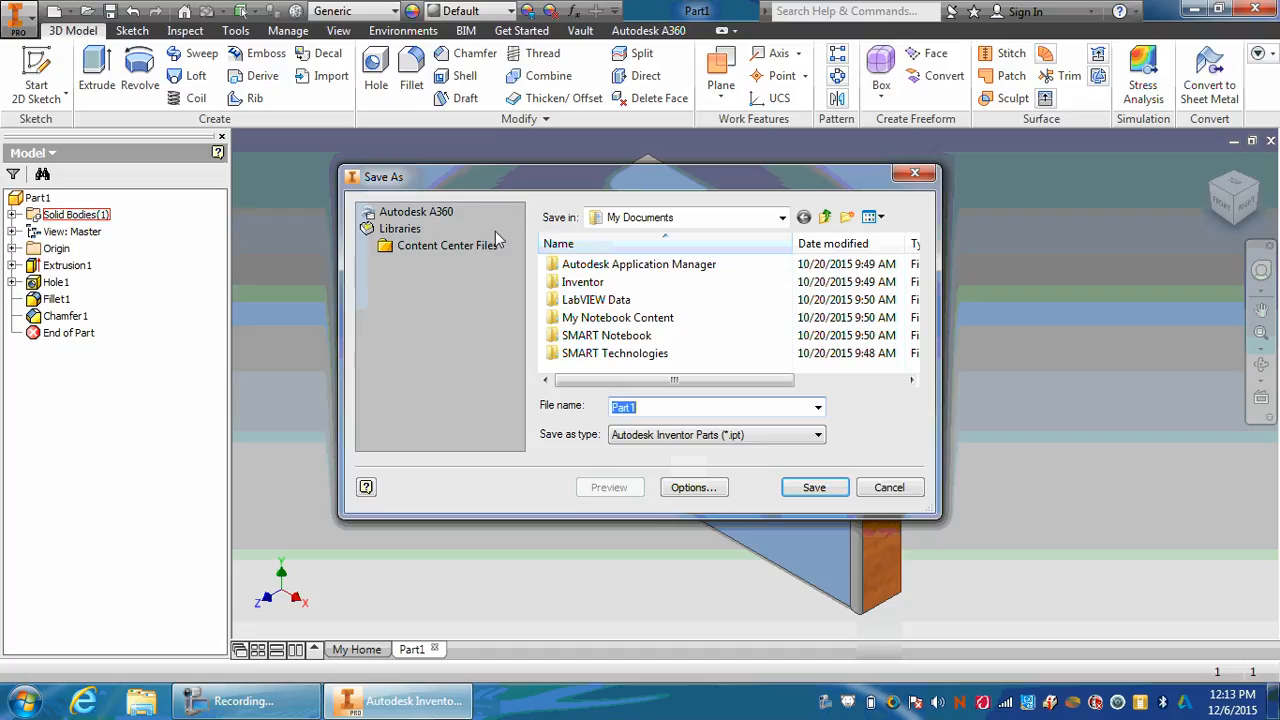
pyautogui.click(783, 219)
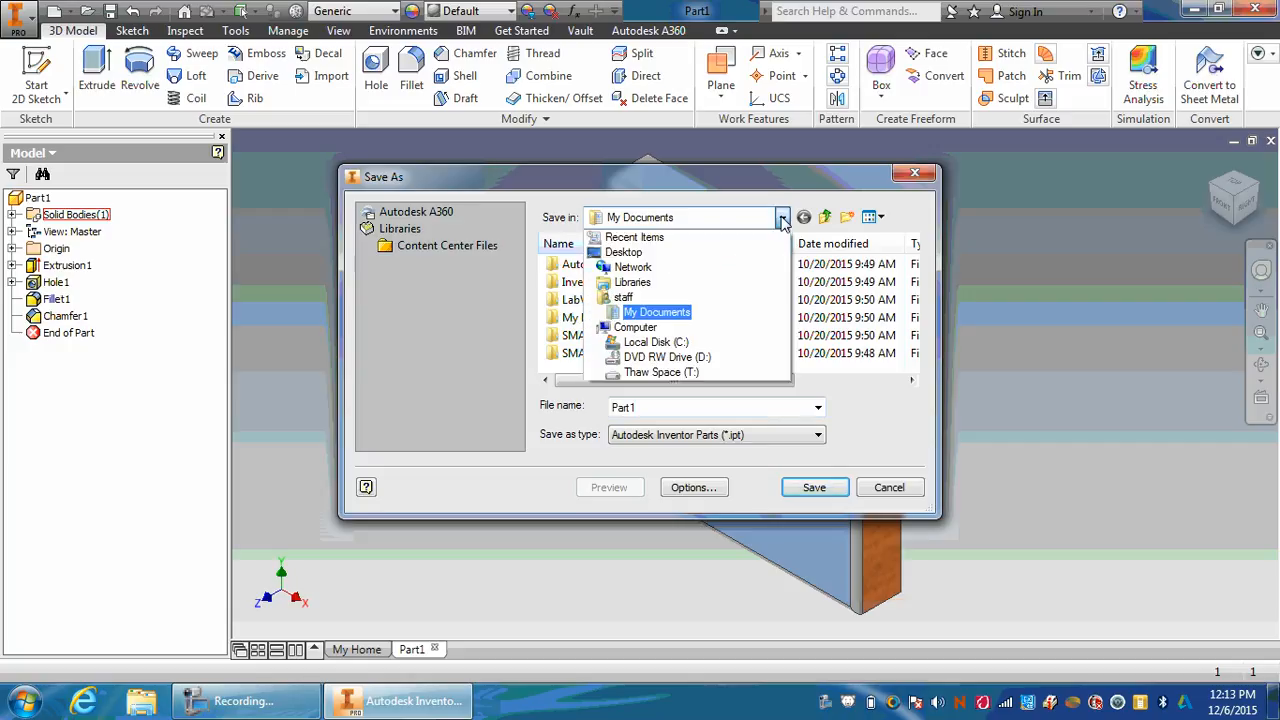
pyautogui.click(650, 373)
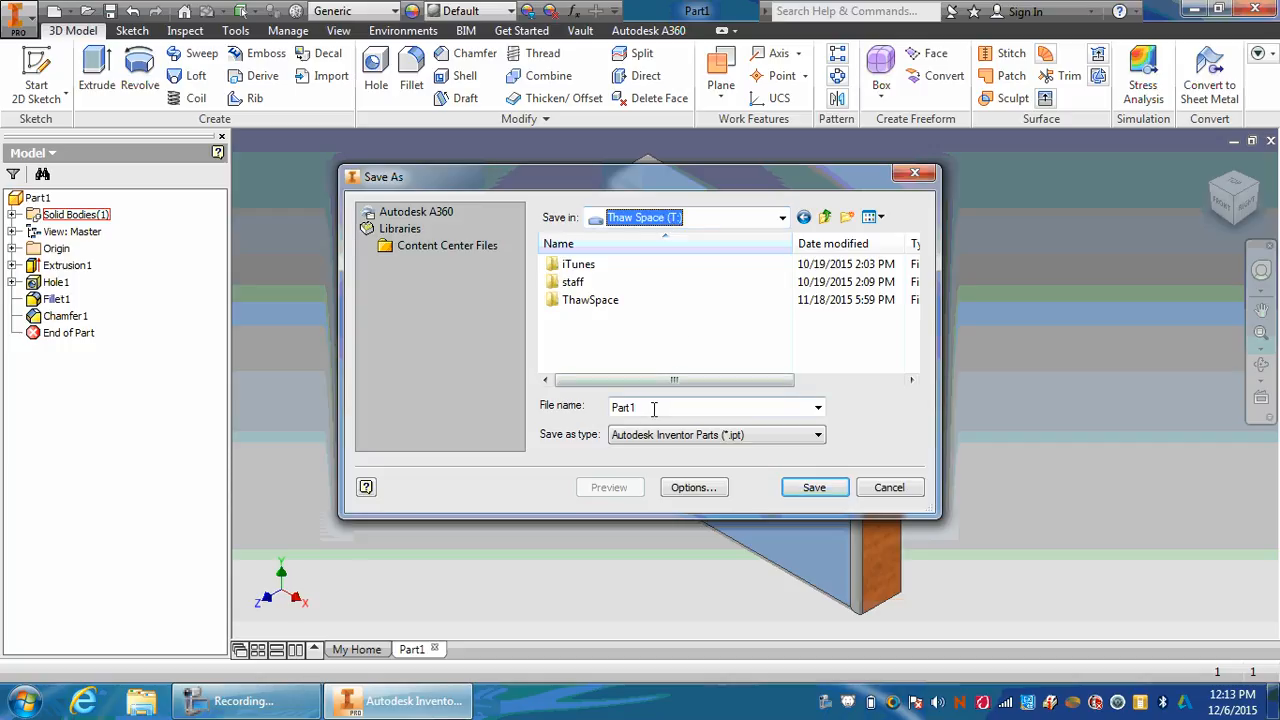
pyautogui.doubleClick(615, 408)
pyautogui.write('ga')
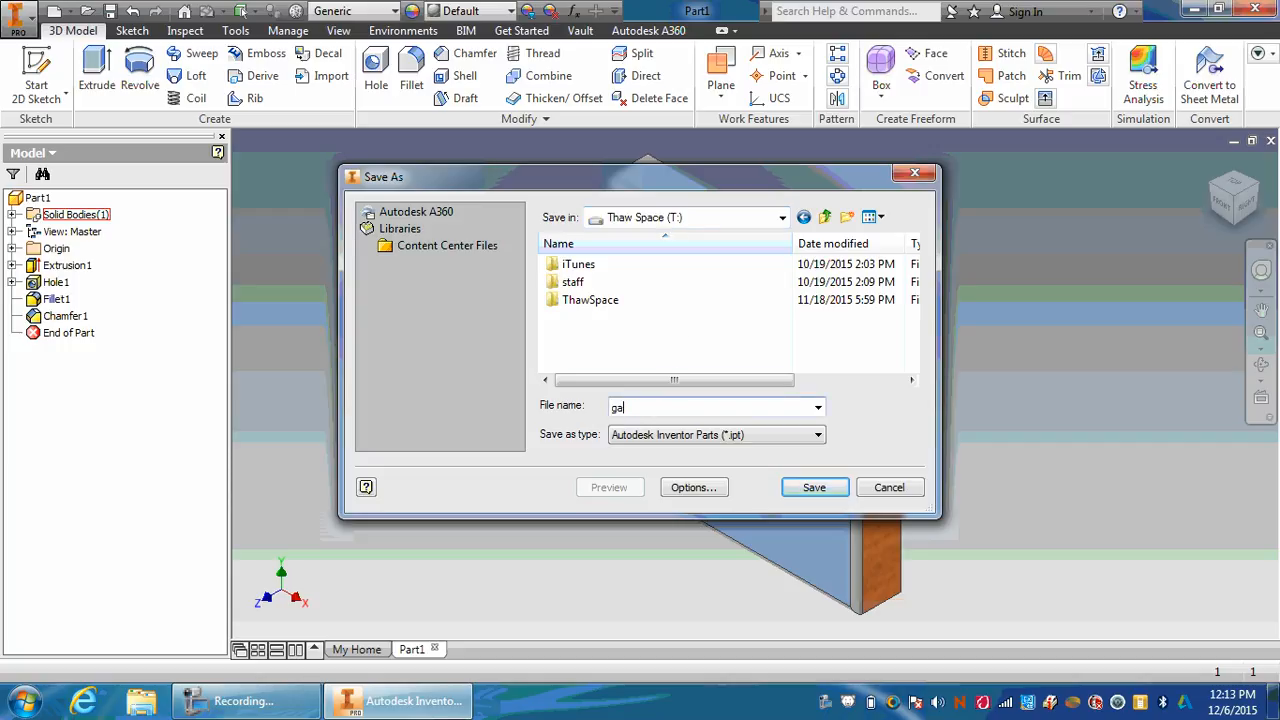
pyautogui.write('meboard mr. d')
pyautogui.doubleClick(582, 299)
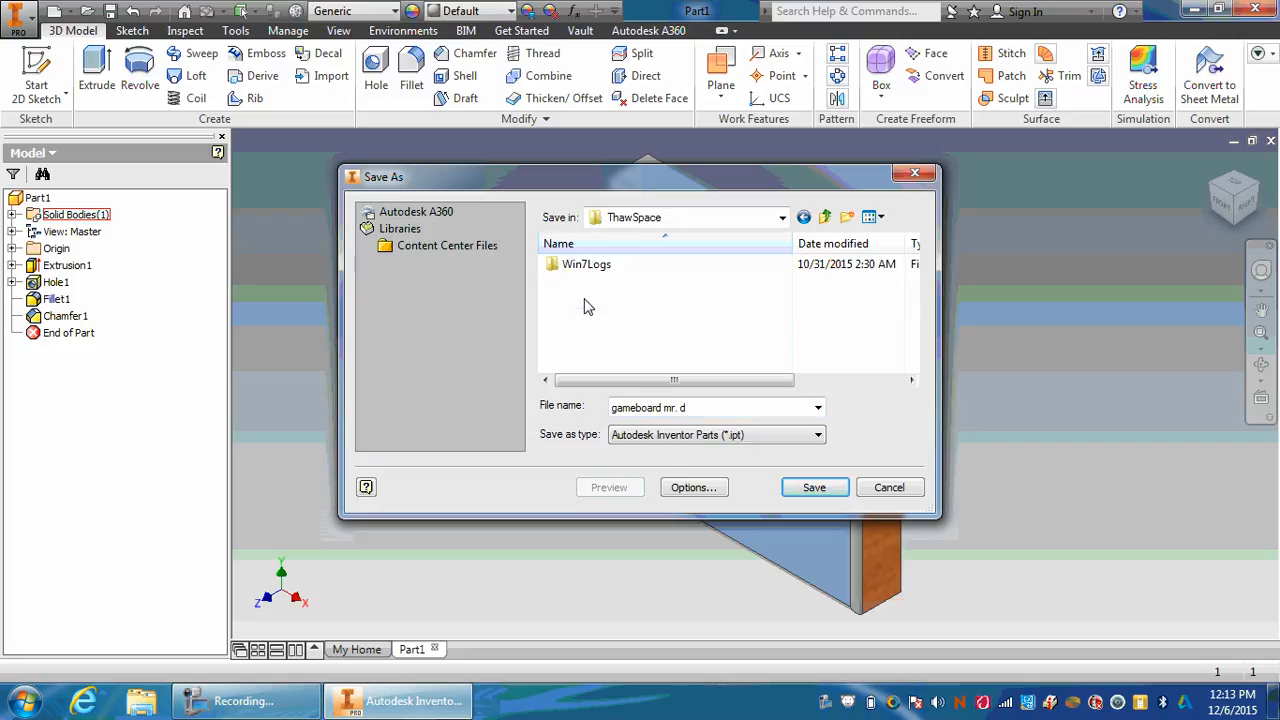
pyautogui.click(805, 487)
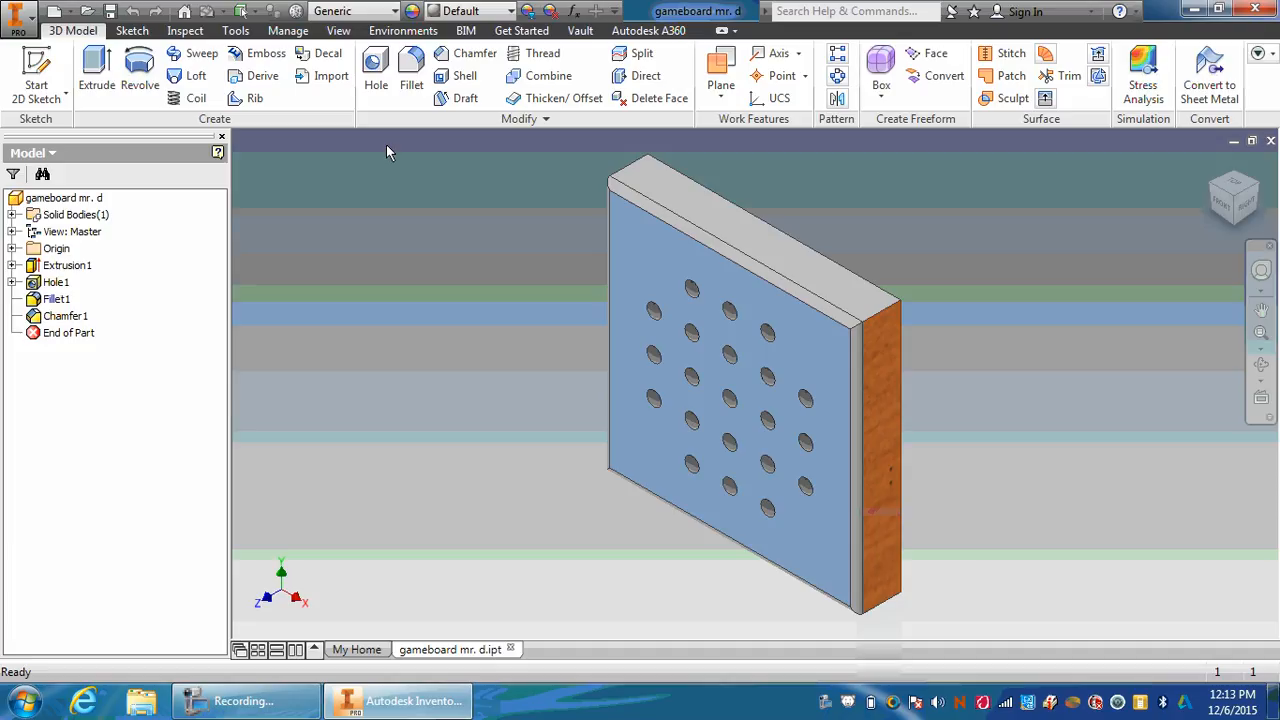
# Save another copy of the part under the name "gameboard mr. d" on the Desktop
pyautogui.click(17, 17)
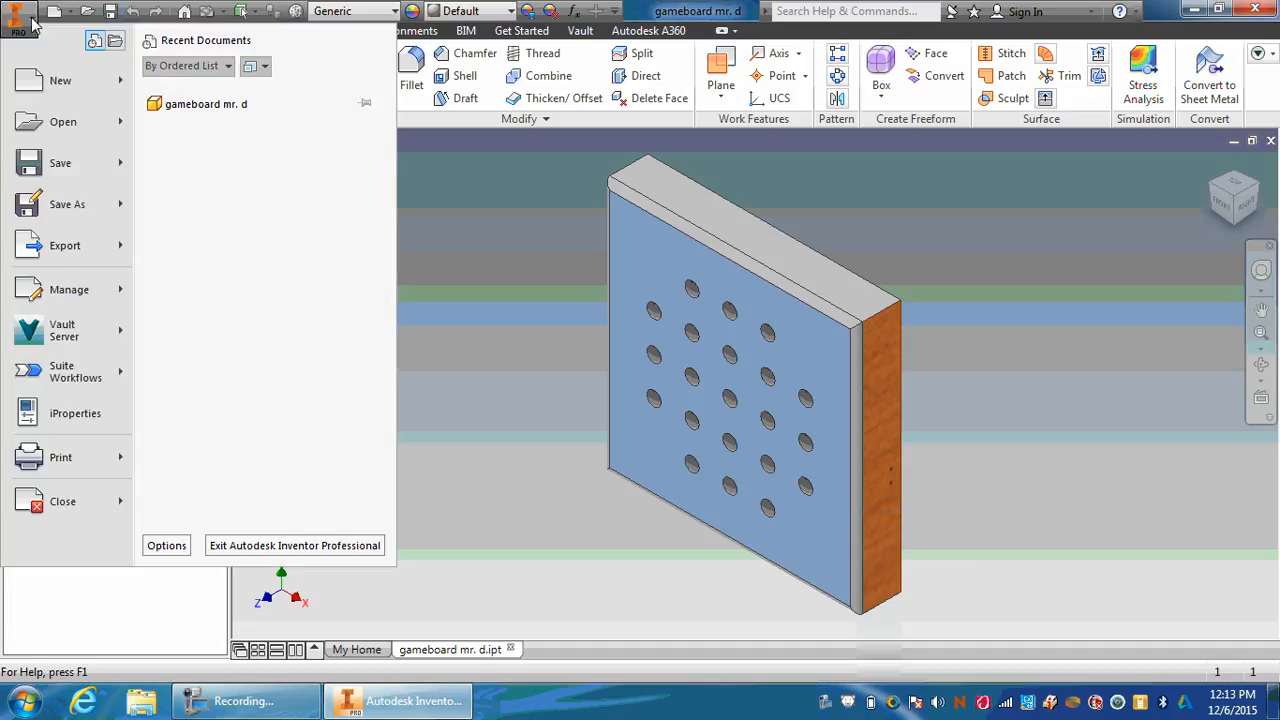
pyautogui.click(35, 207)
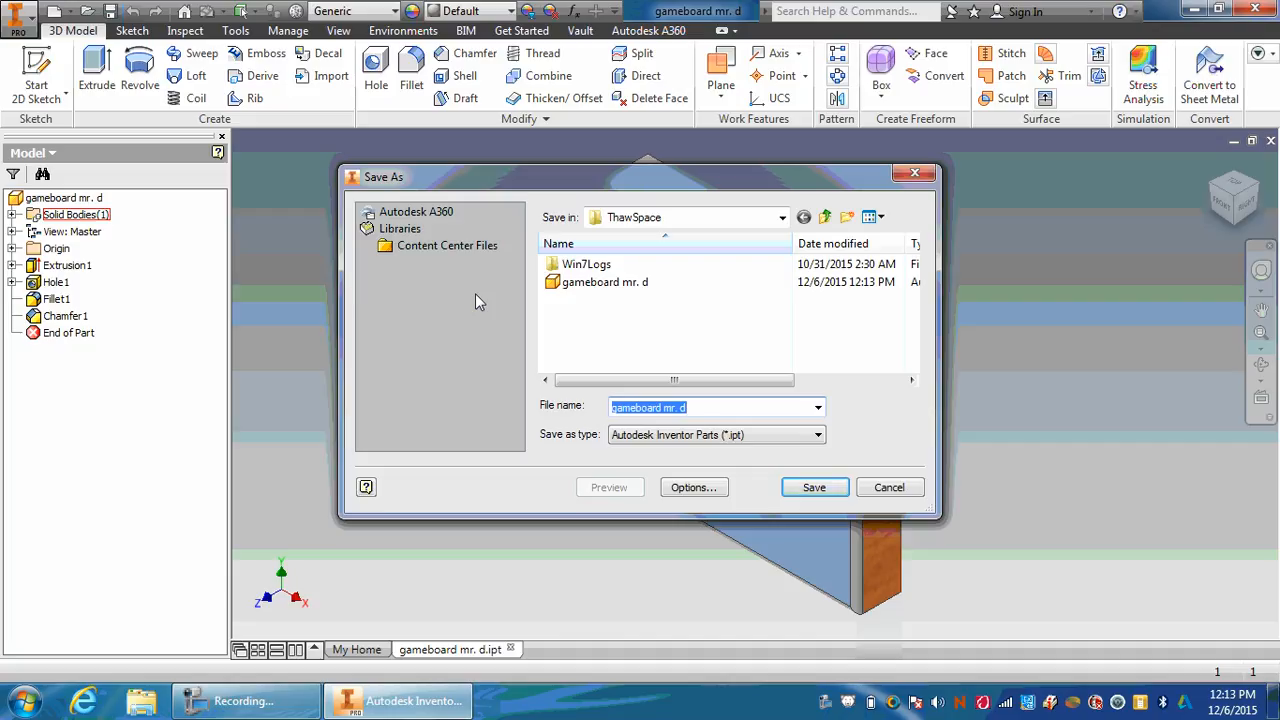
pyautogui.click(782, 217)
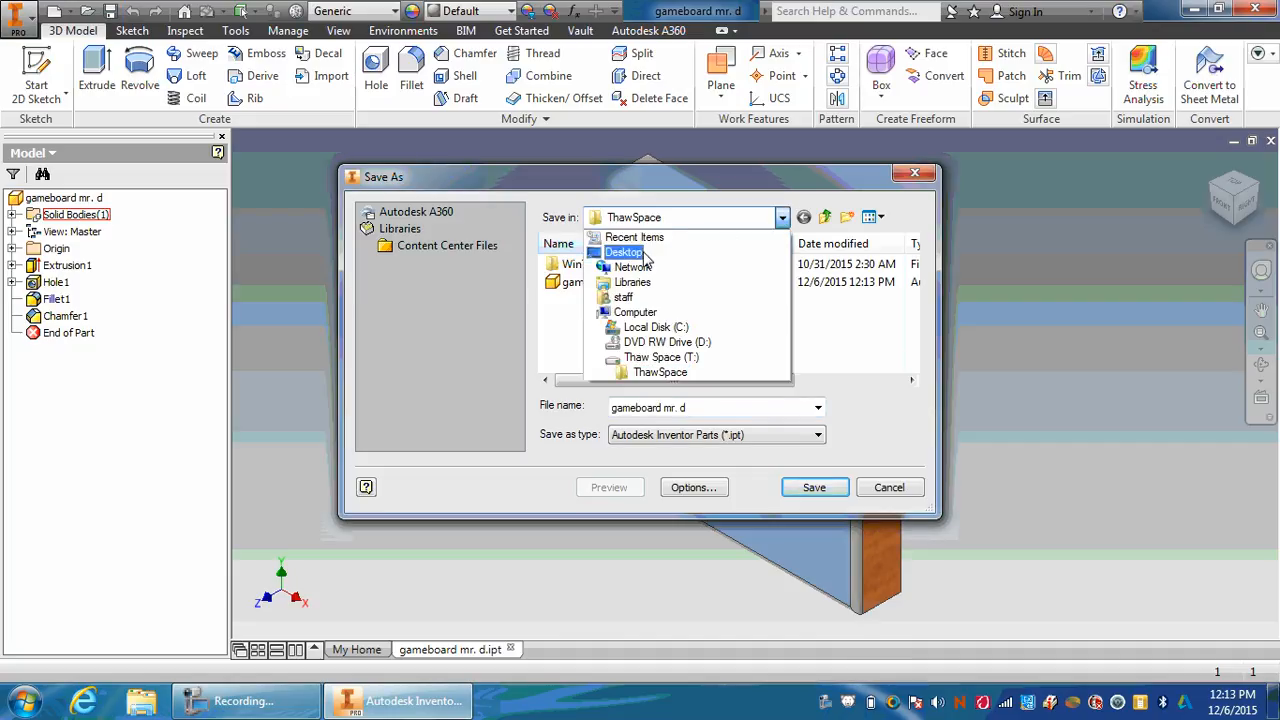
pyautogui.click(636, 313)
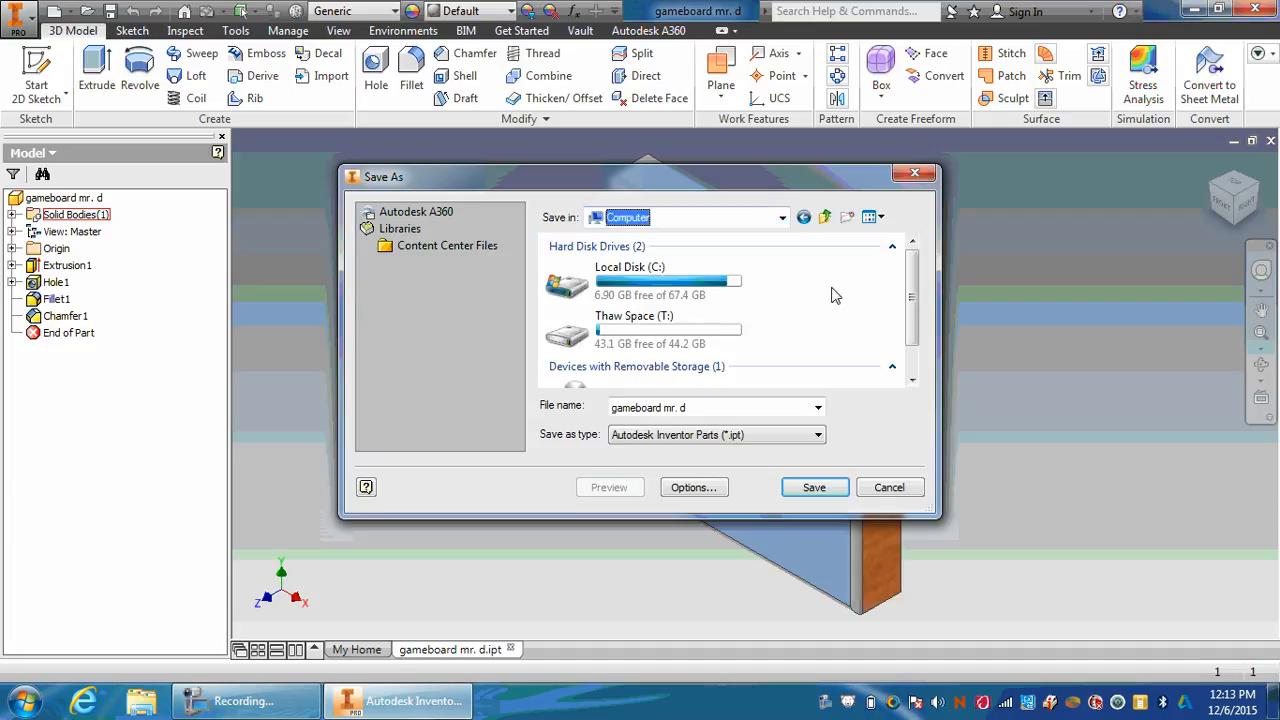
pyautogui.moveTo(910, 300); pyautogui.dragTo(910, 337)
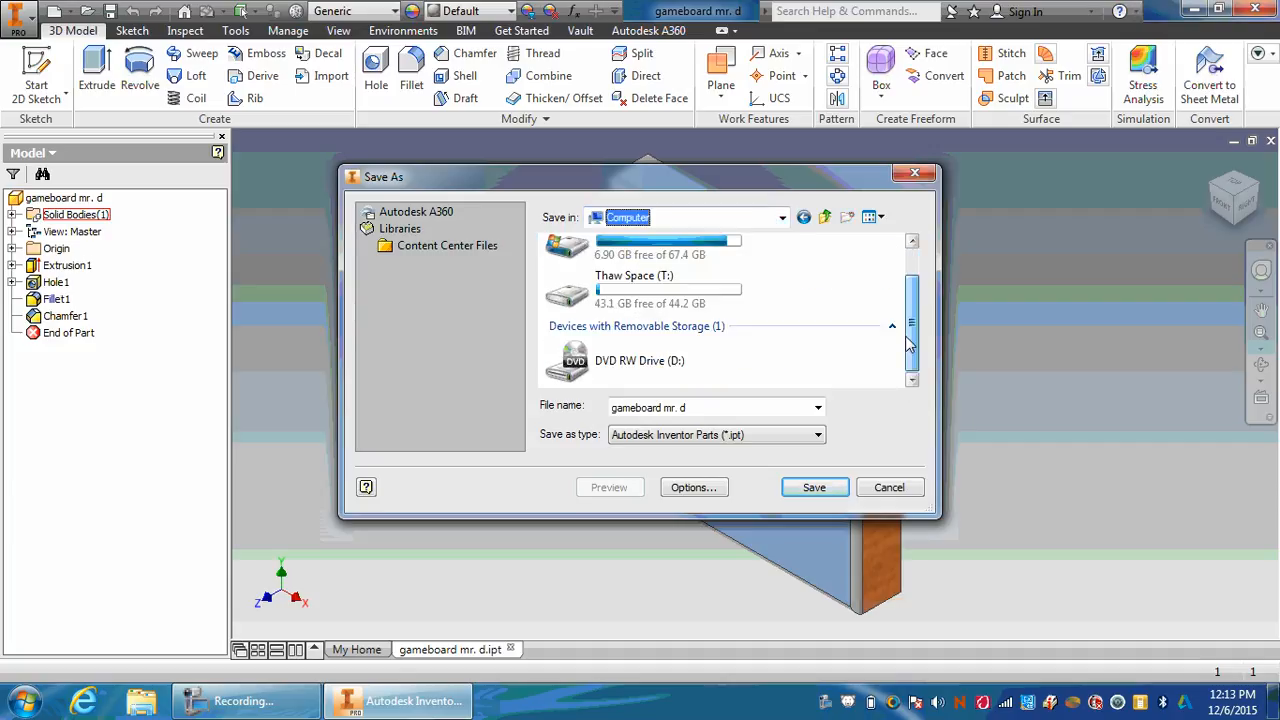
pyautogui.scroll(2, 910, 343)
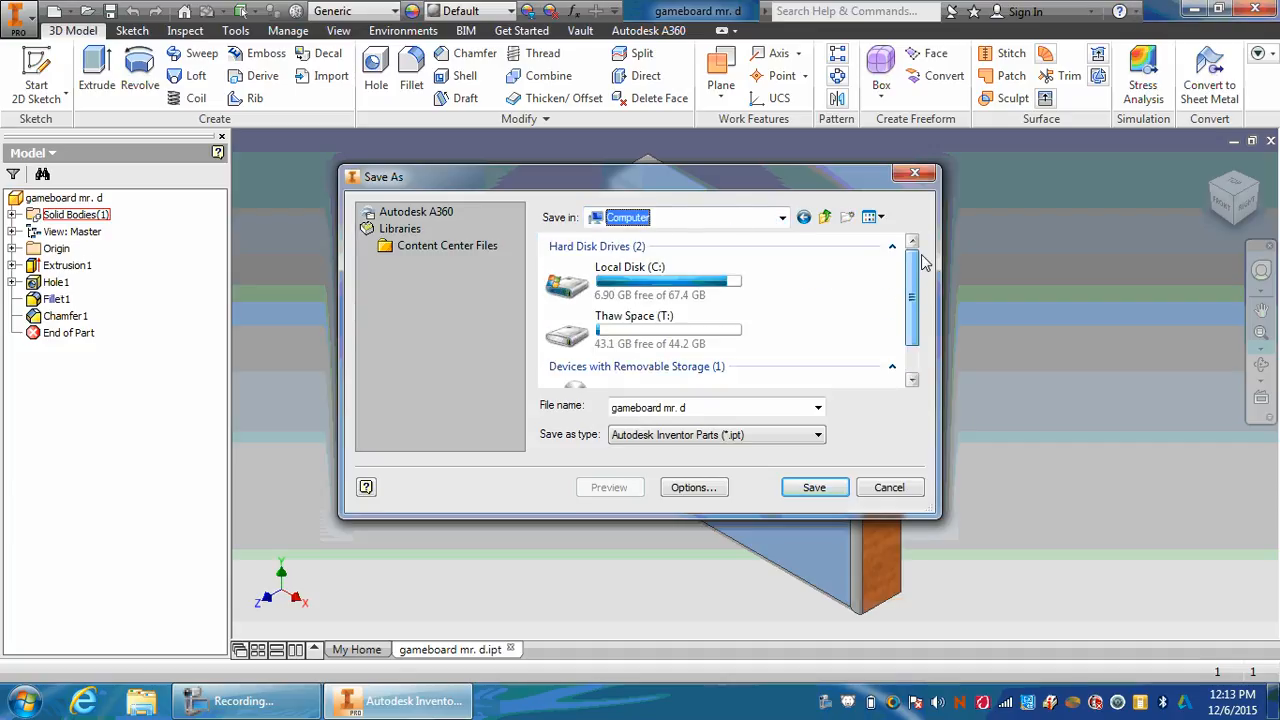
pyautogui.click(783, 219)
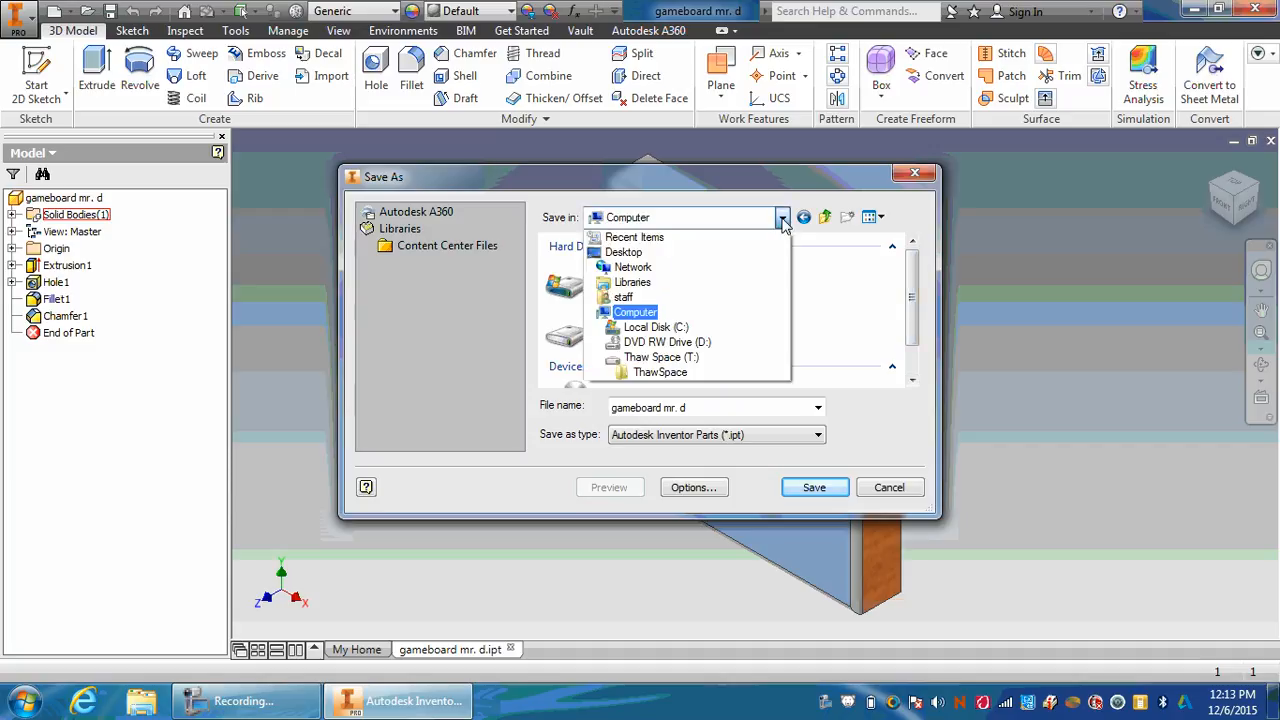
pyautogui.click(630, 252)
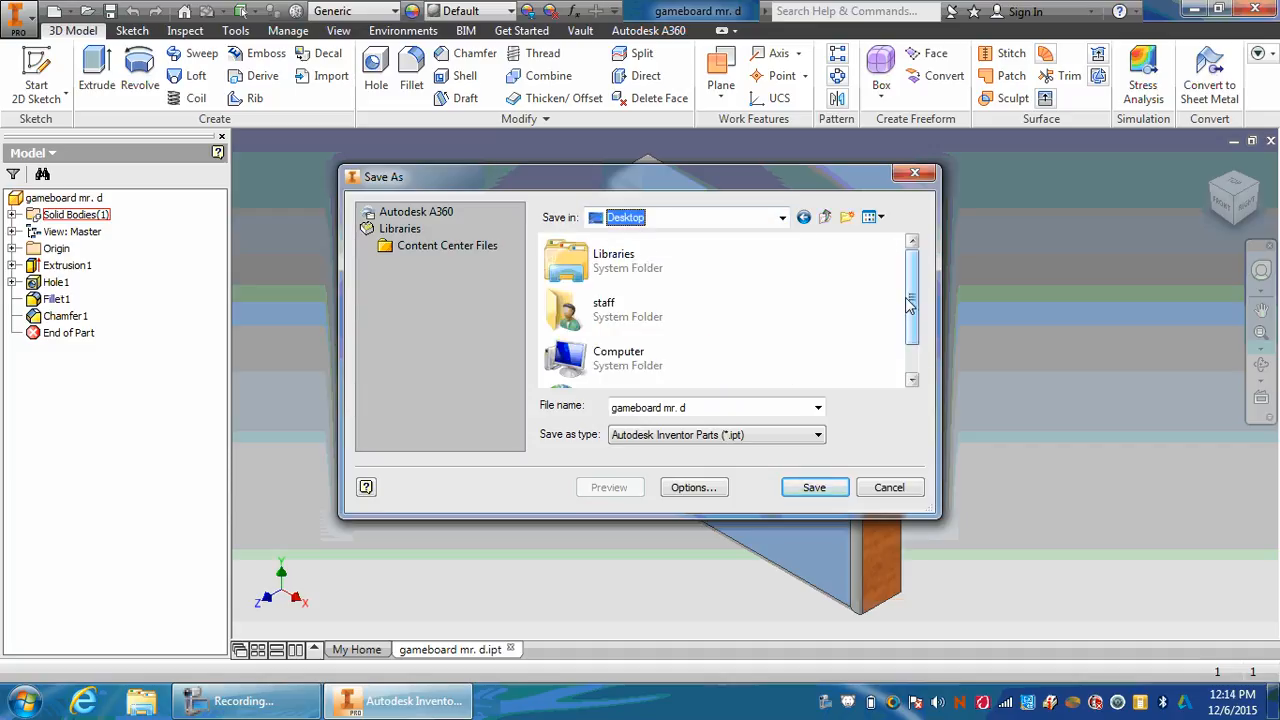
pyautogui.moveTo(910, 297); pyautogui.dragTo(914, 329)
pyautogui.click(913, 243)
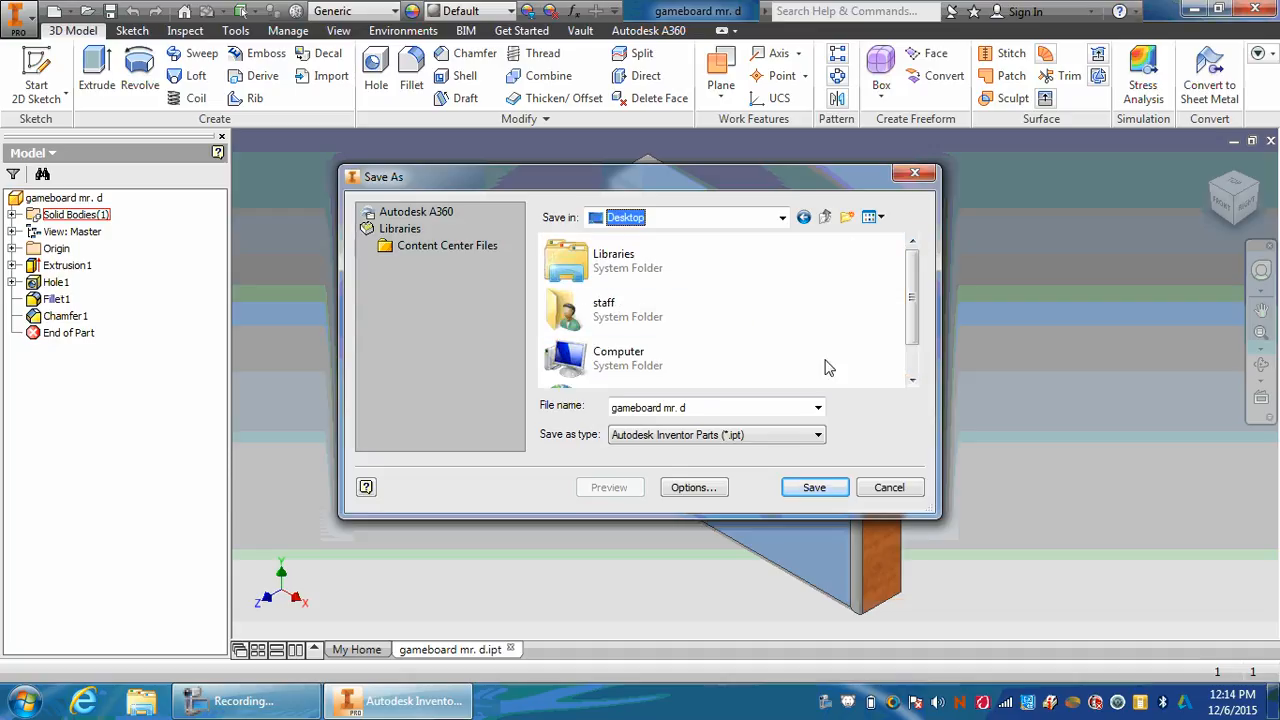
pyautogui.click(814, 490)
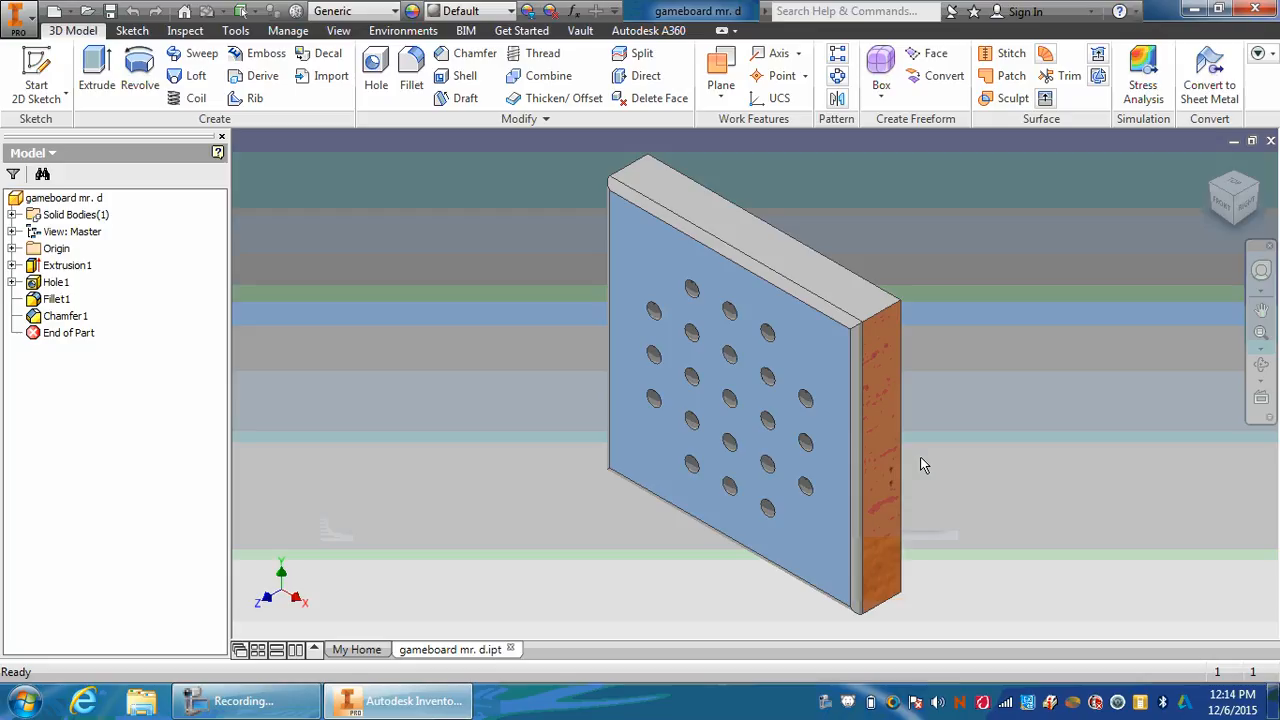
# Minimize Inventor, switch to Google Chrome and sign in to Gmail by entering the account password
pyautogui.click(1192, 10)
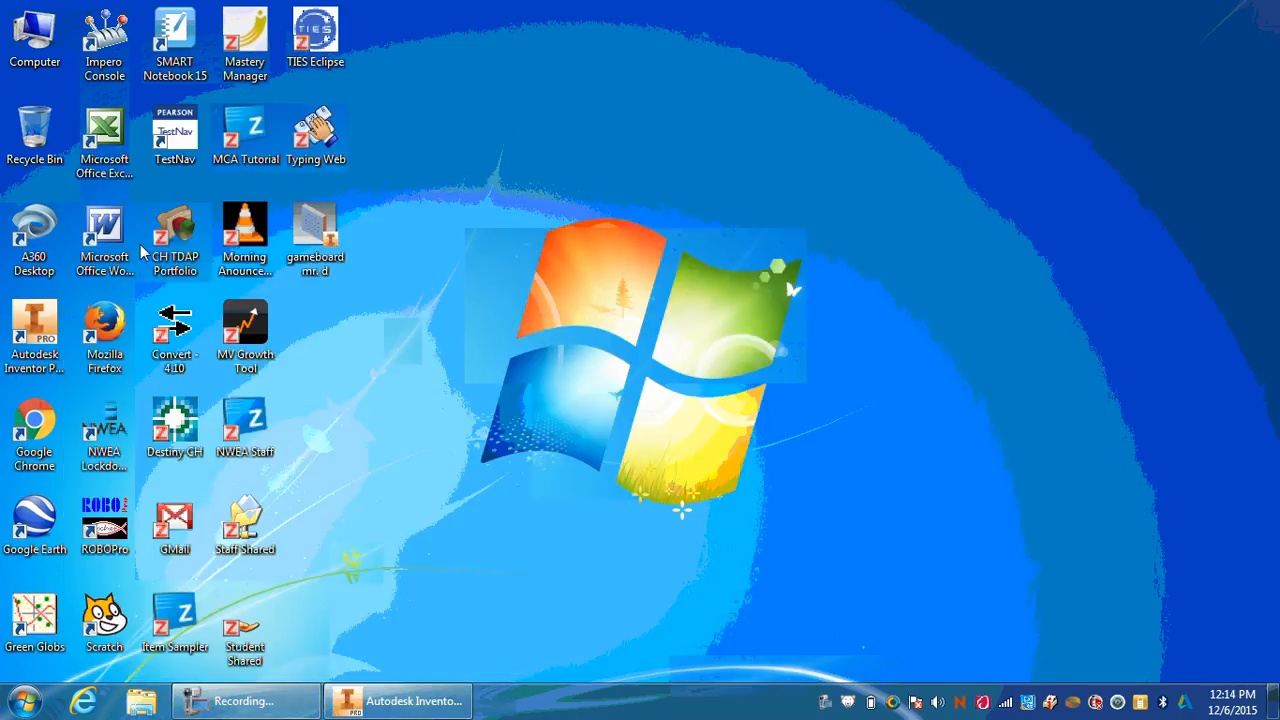
pyautogui.doubleClick(50, 405)
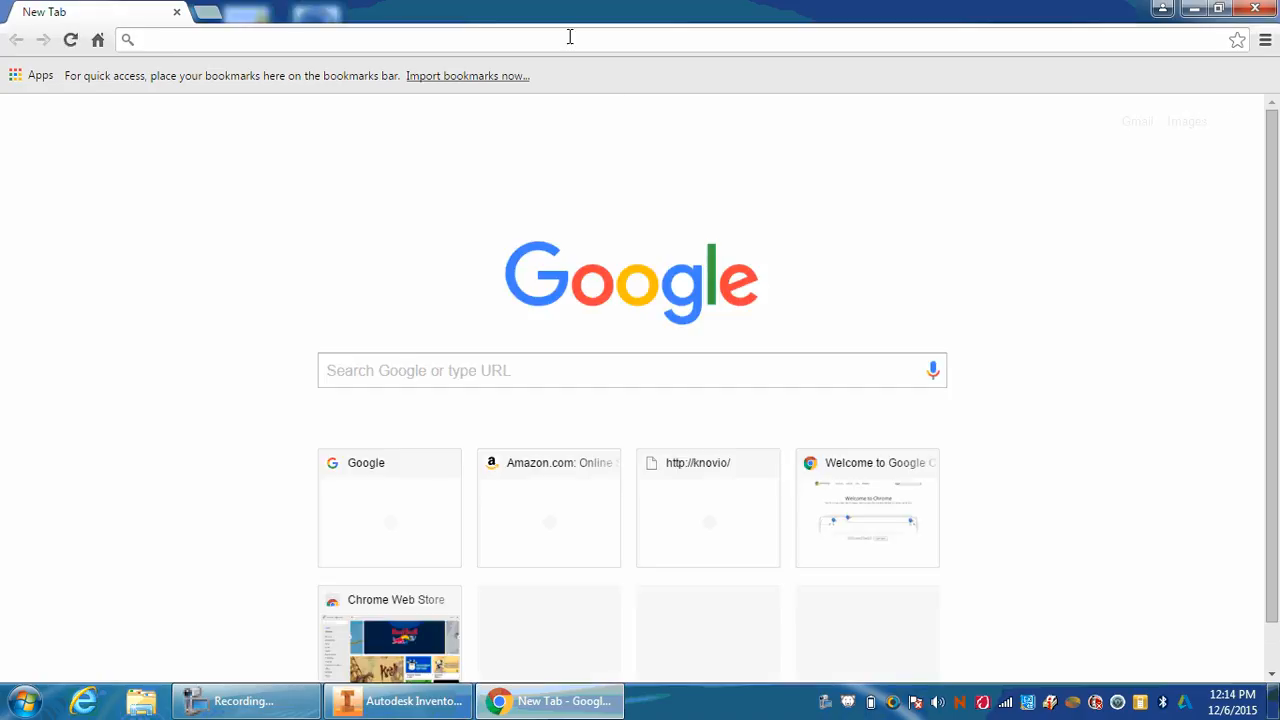
pyautogui.click(570, 37)
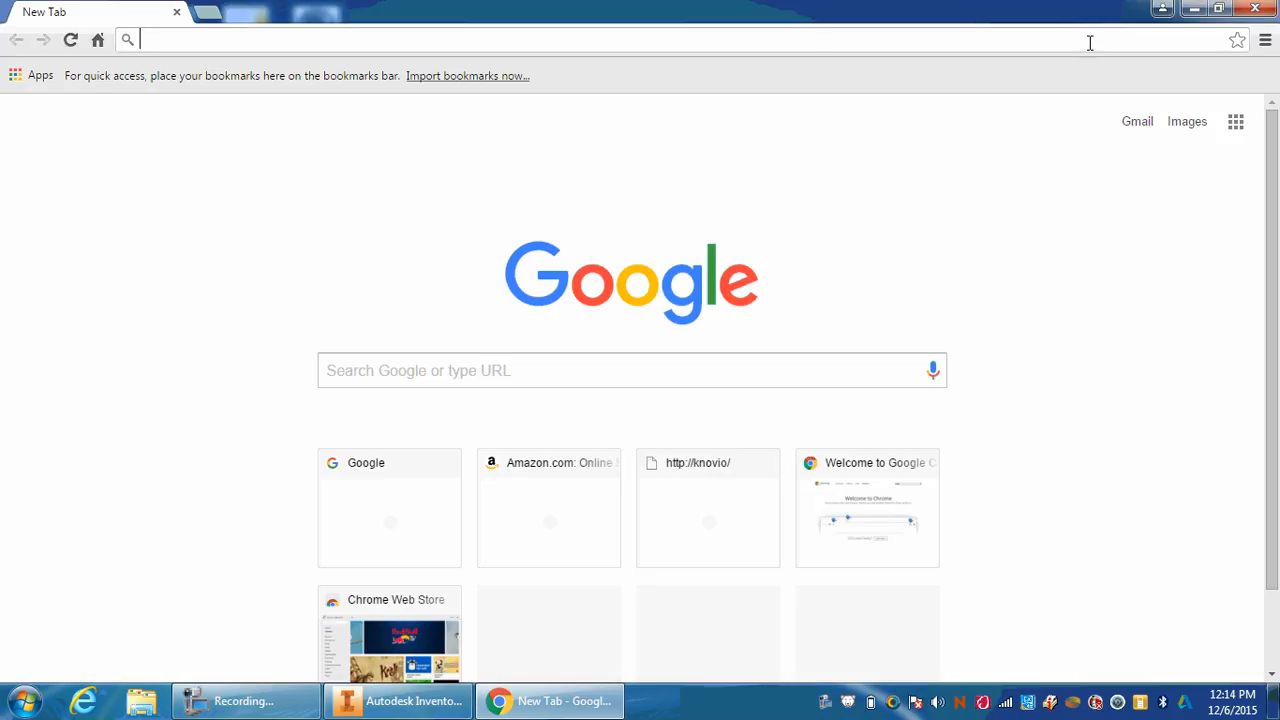
pyautogui.click(1136, 122)
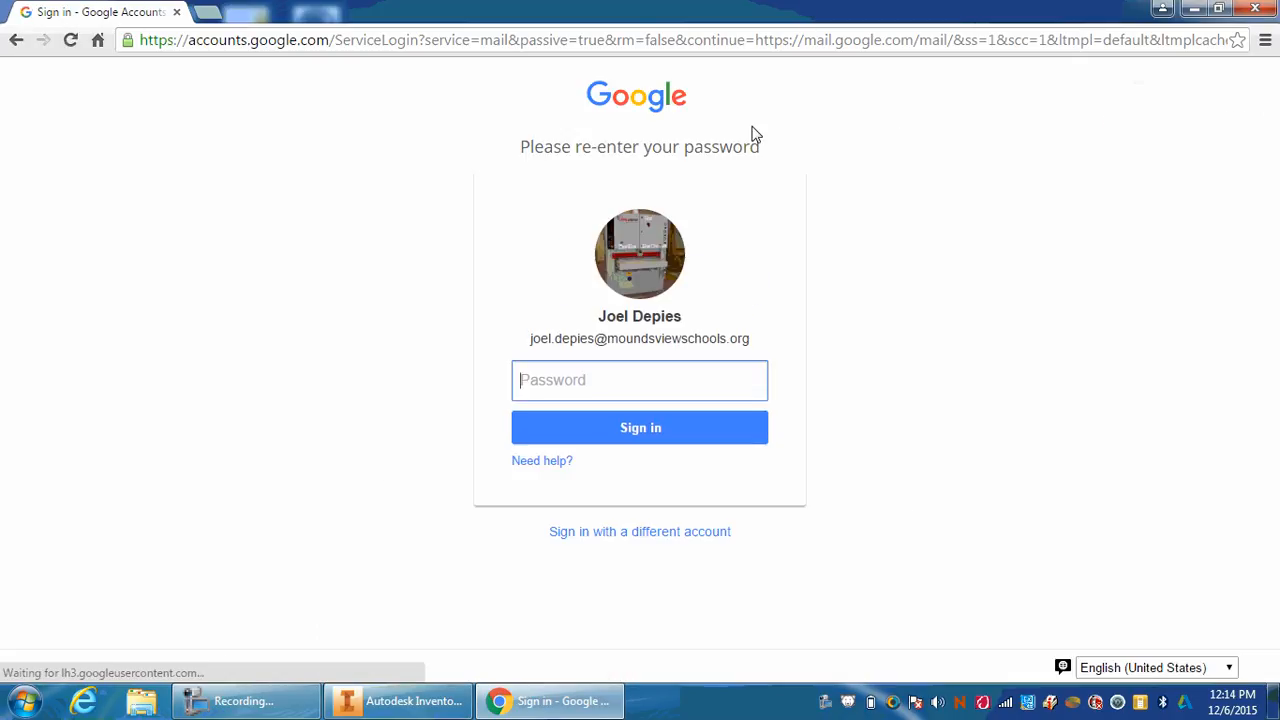
pyautogui.write('p')
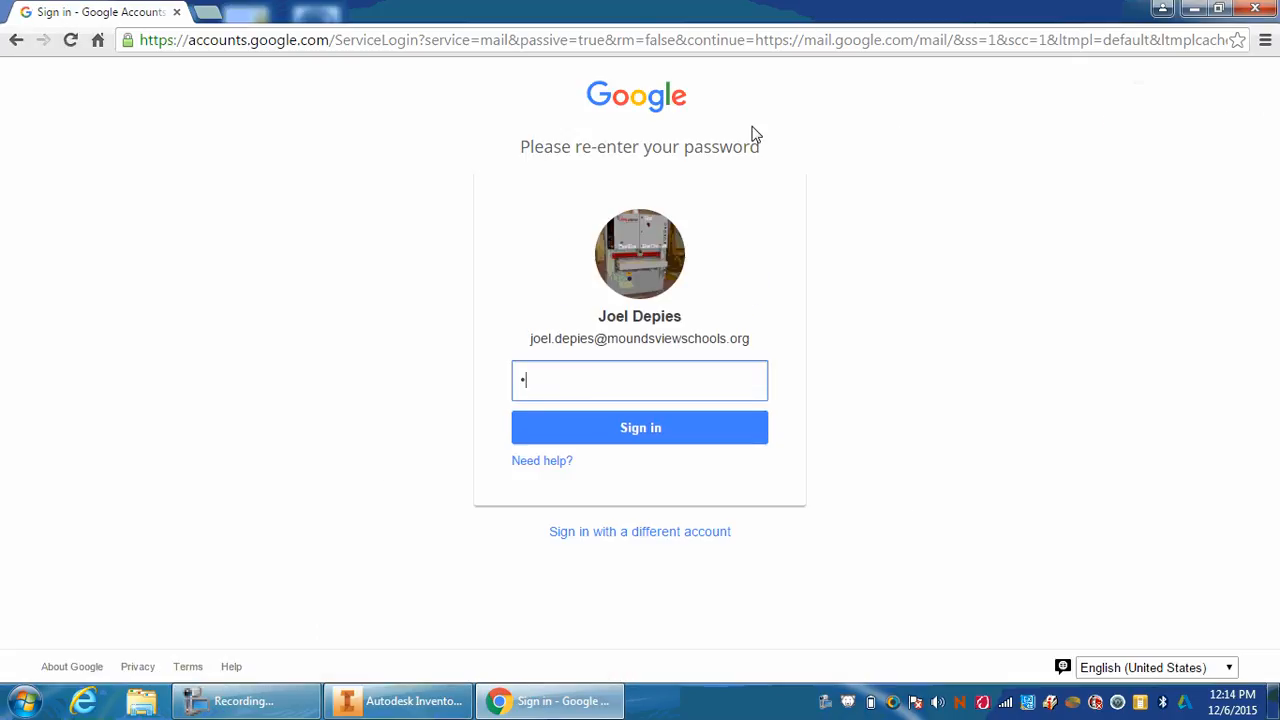
pyautogui.write('asswor')
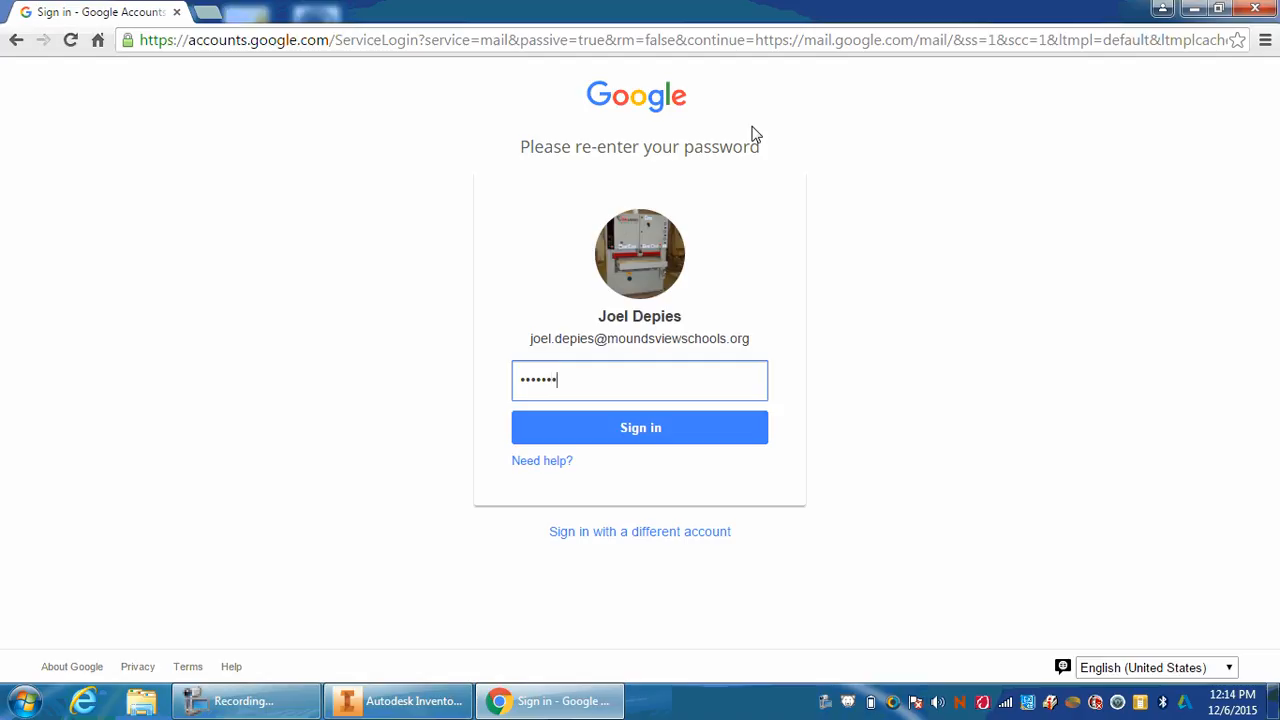
pyautogui.write('d')
pyautogui.press('Return')
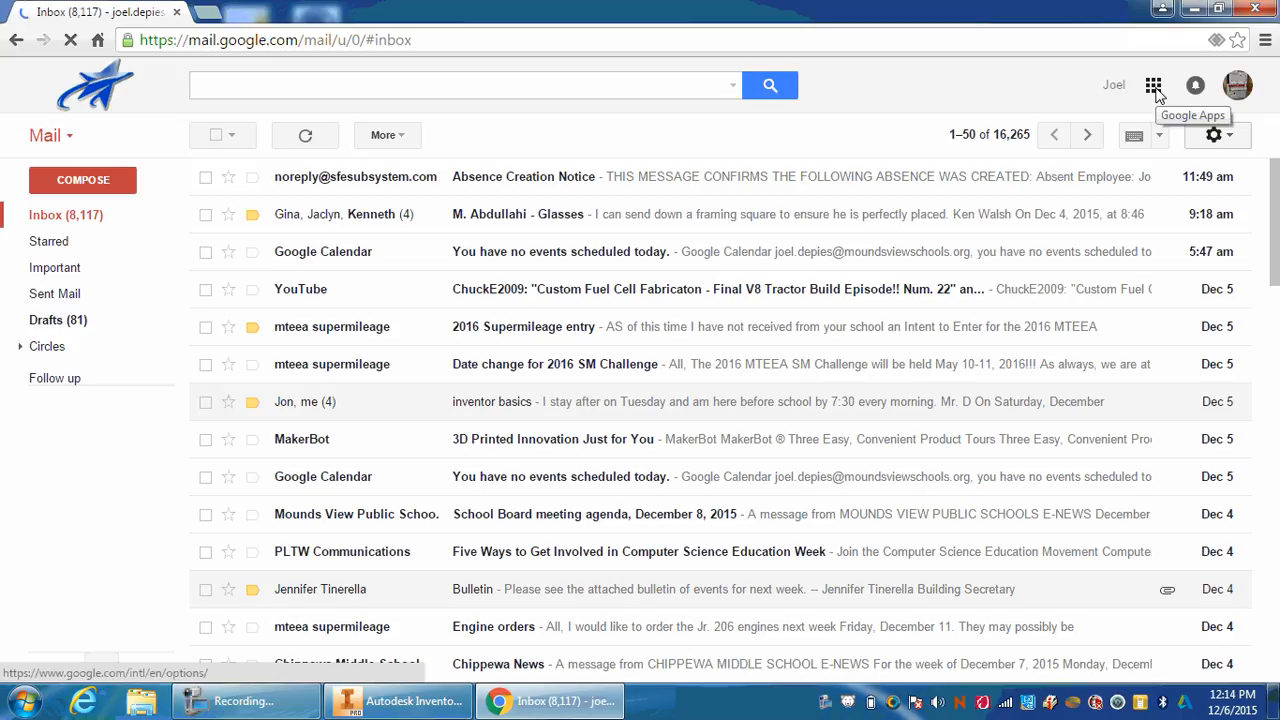
# Open Google Drive and upload the "gameboard mr. d" part file from the Desktop to My Drive
pyautogui.click(1153, 87)
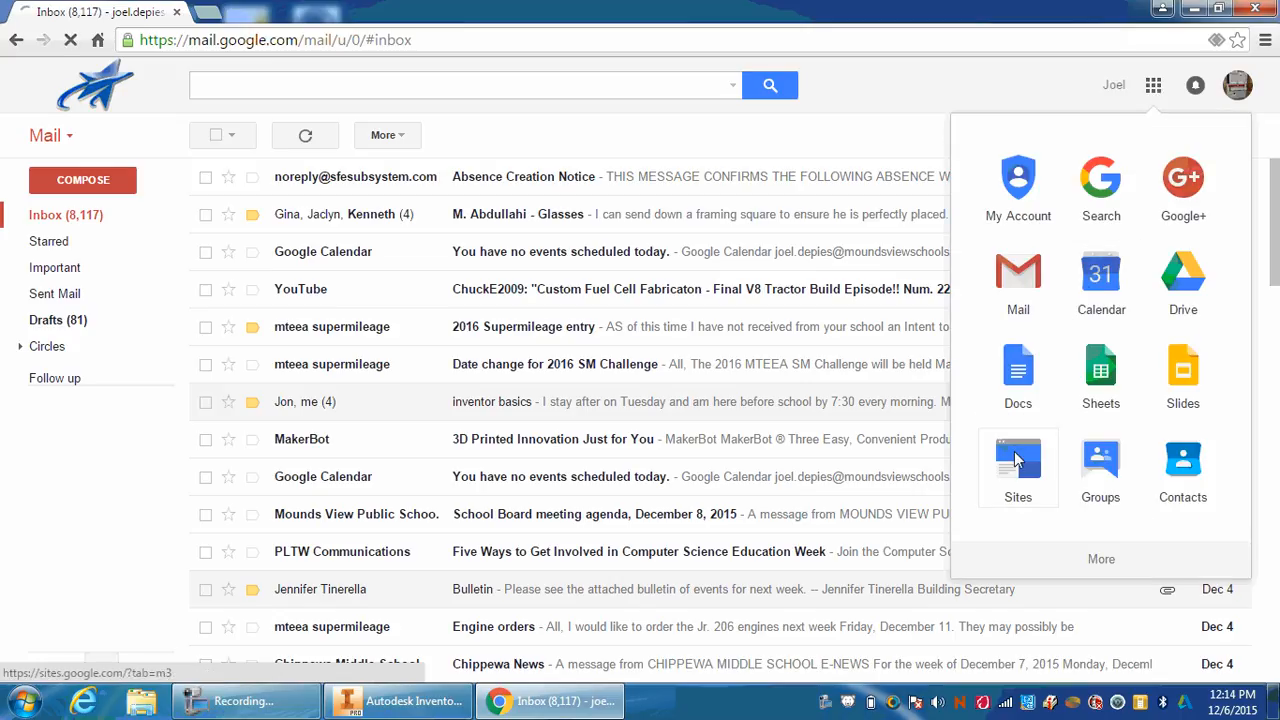
pyautogui.click(1177, 287)
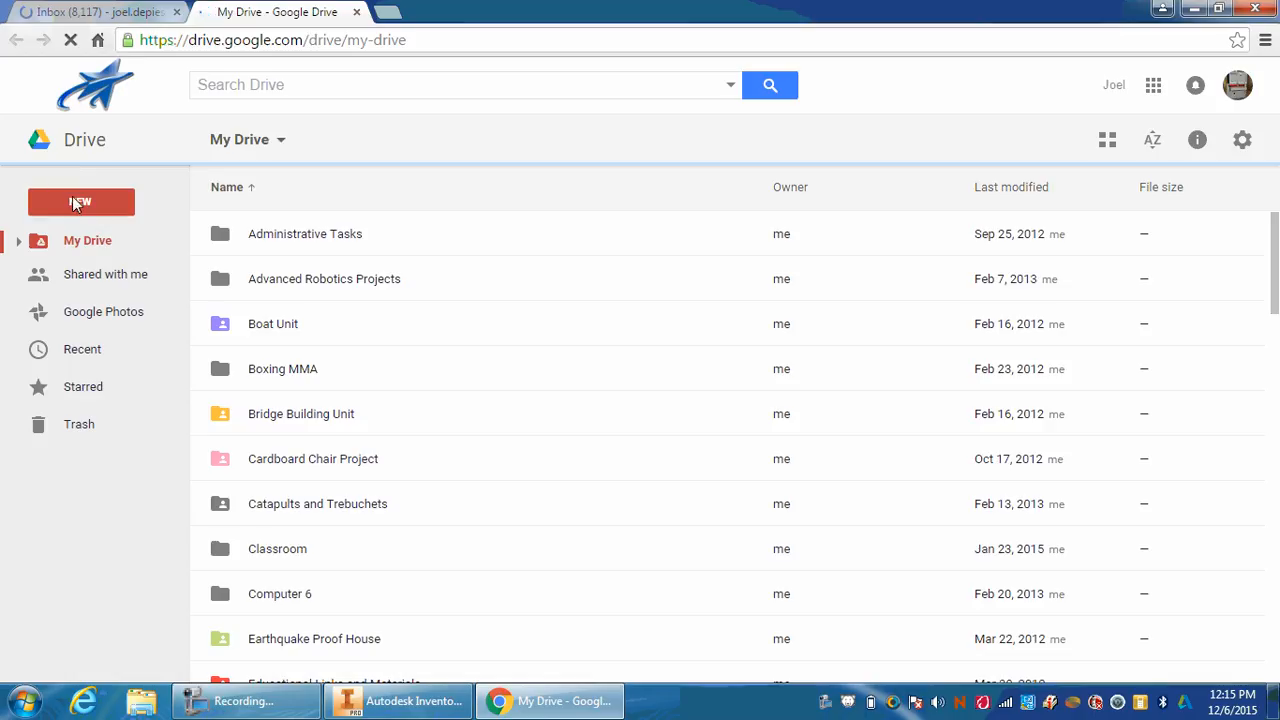
pyautogui.click(72, 198)
pyautogui.click(93, 292)
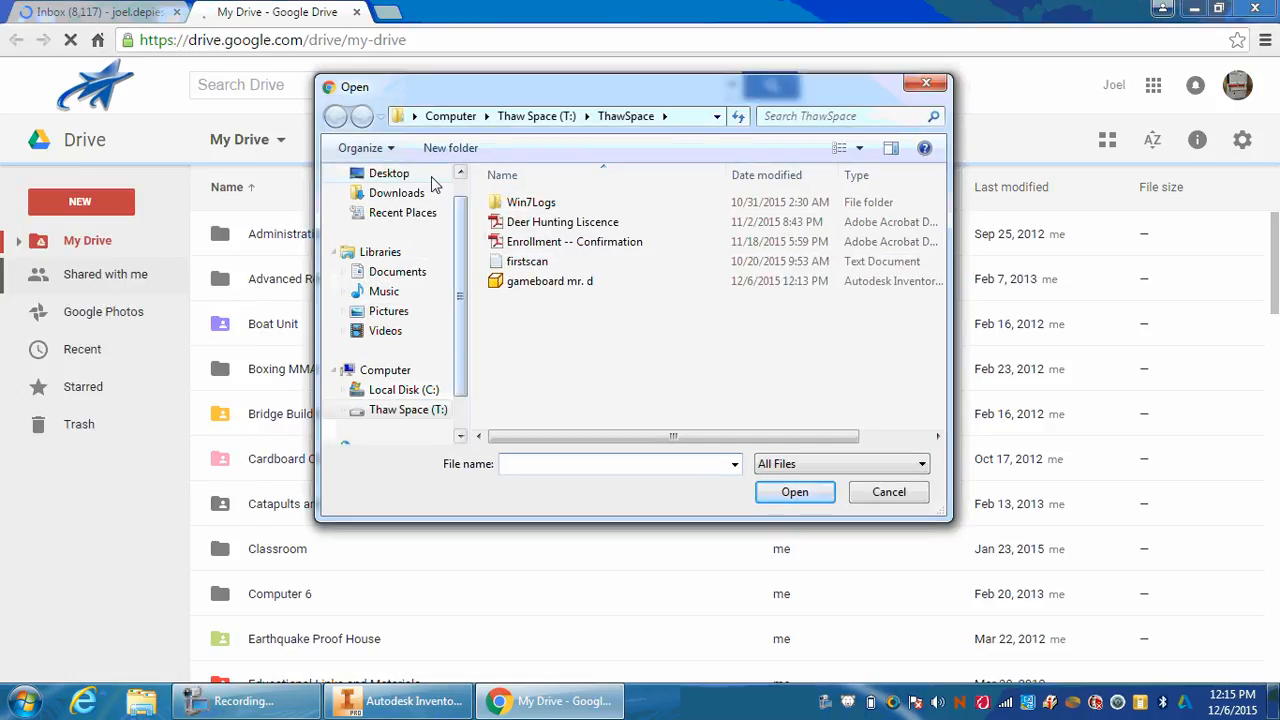
pyautogui.click(405, 175)
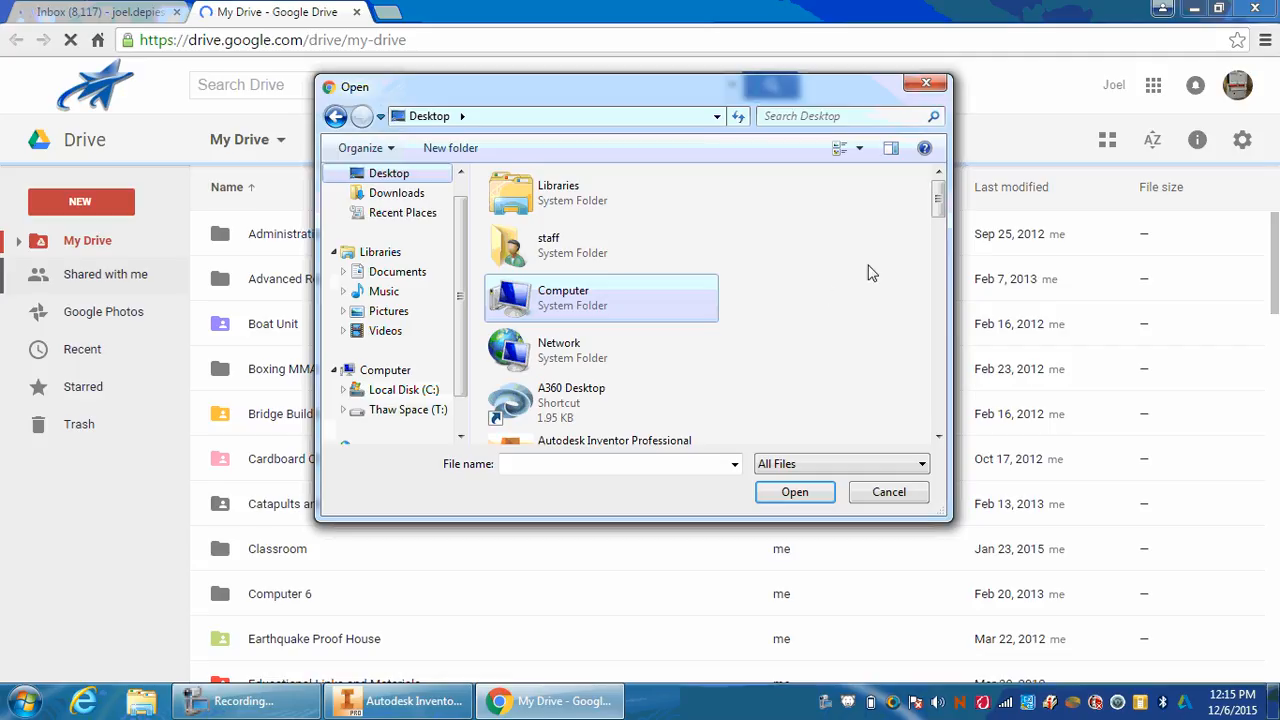
pyautogui.moveTo(937, 200); pyautogui.dragTo(937, 342)
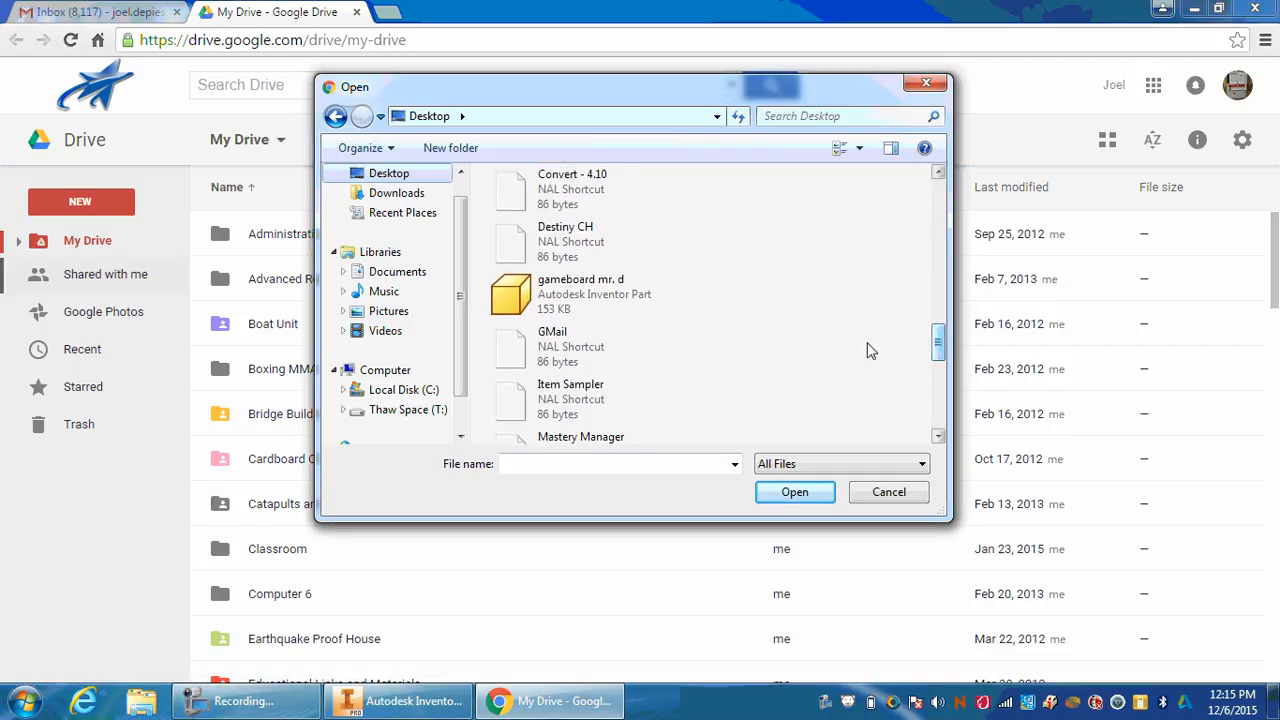
pyautogui.click(586, 300)
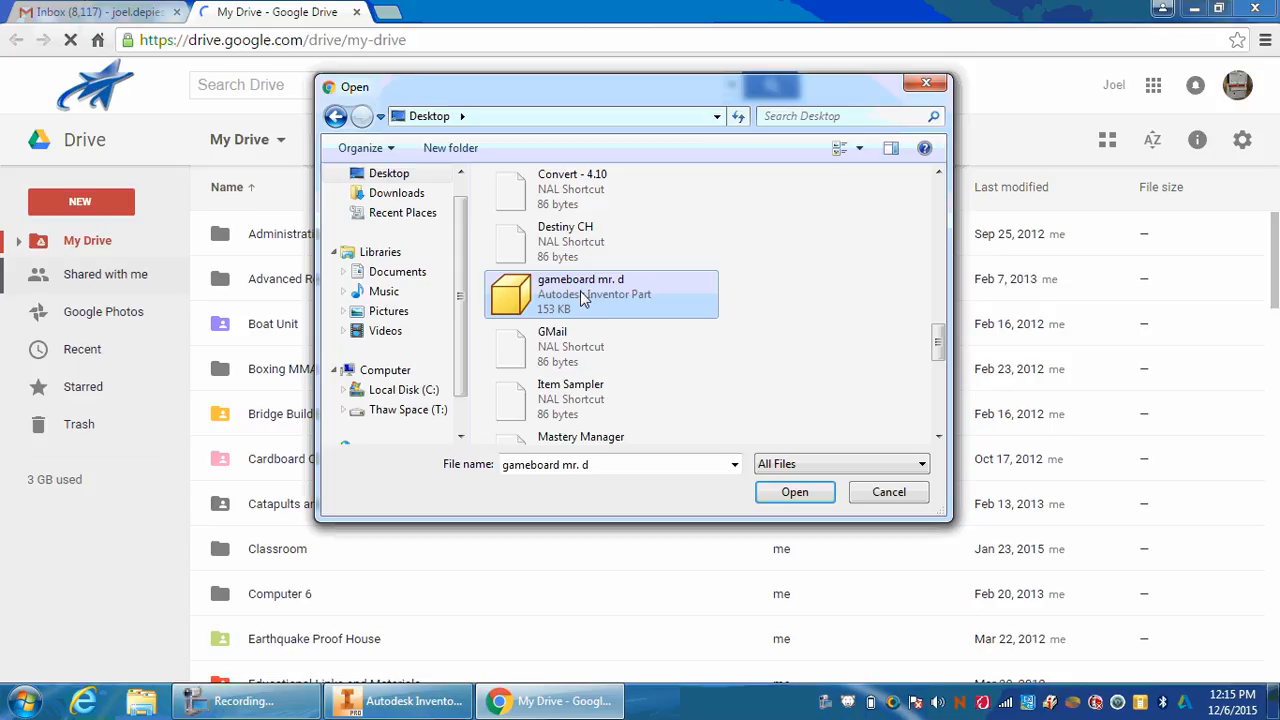
pyautogui.click(782, 499)
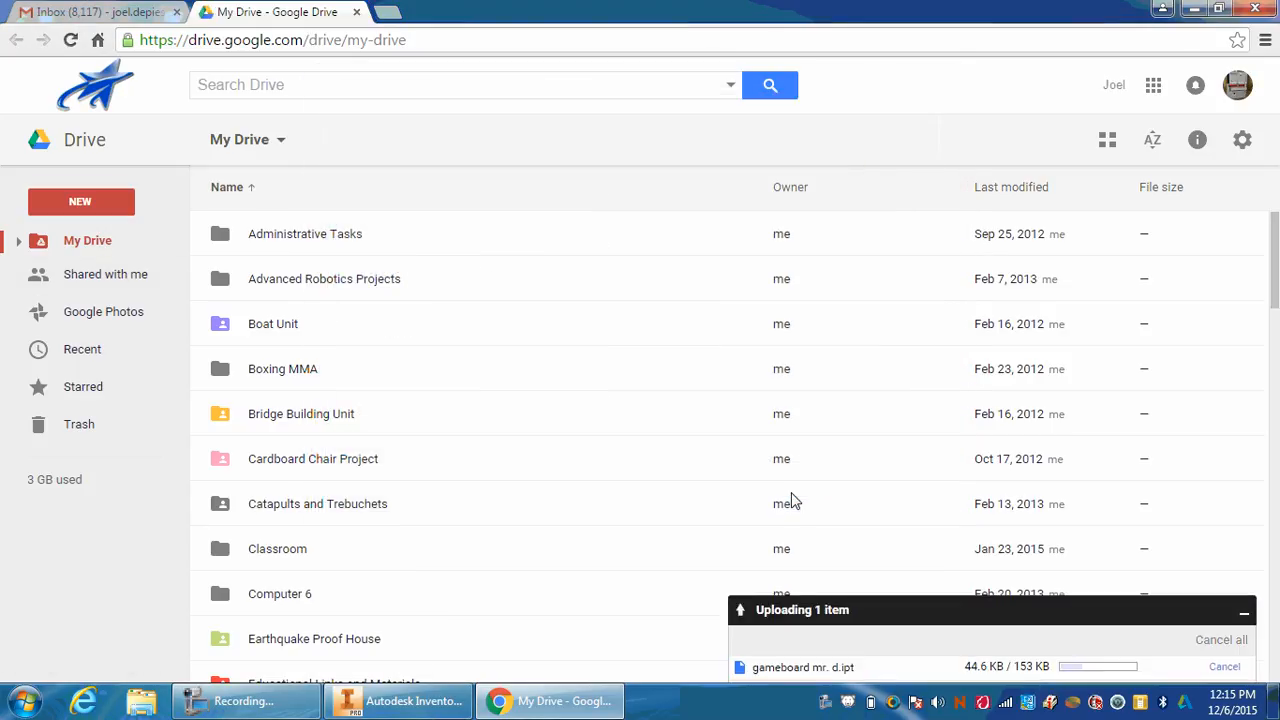